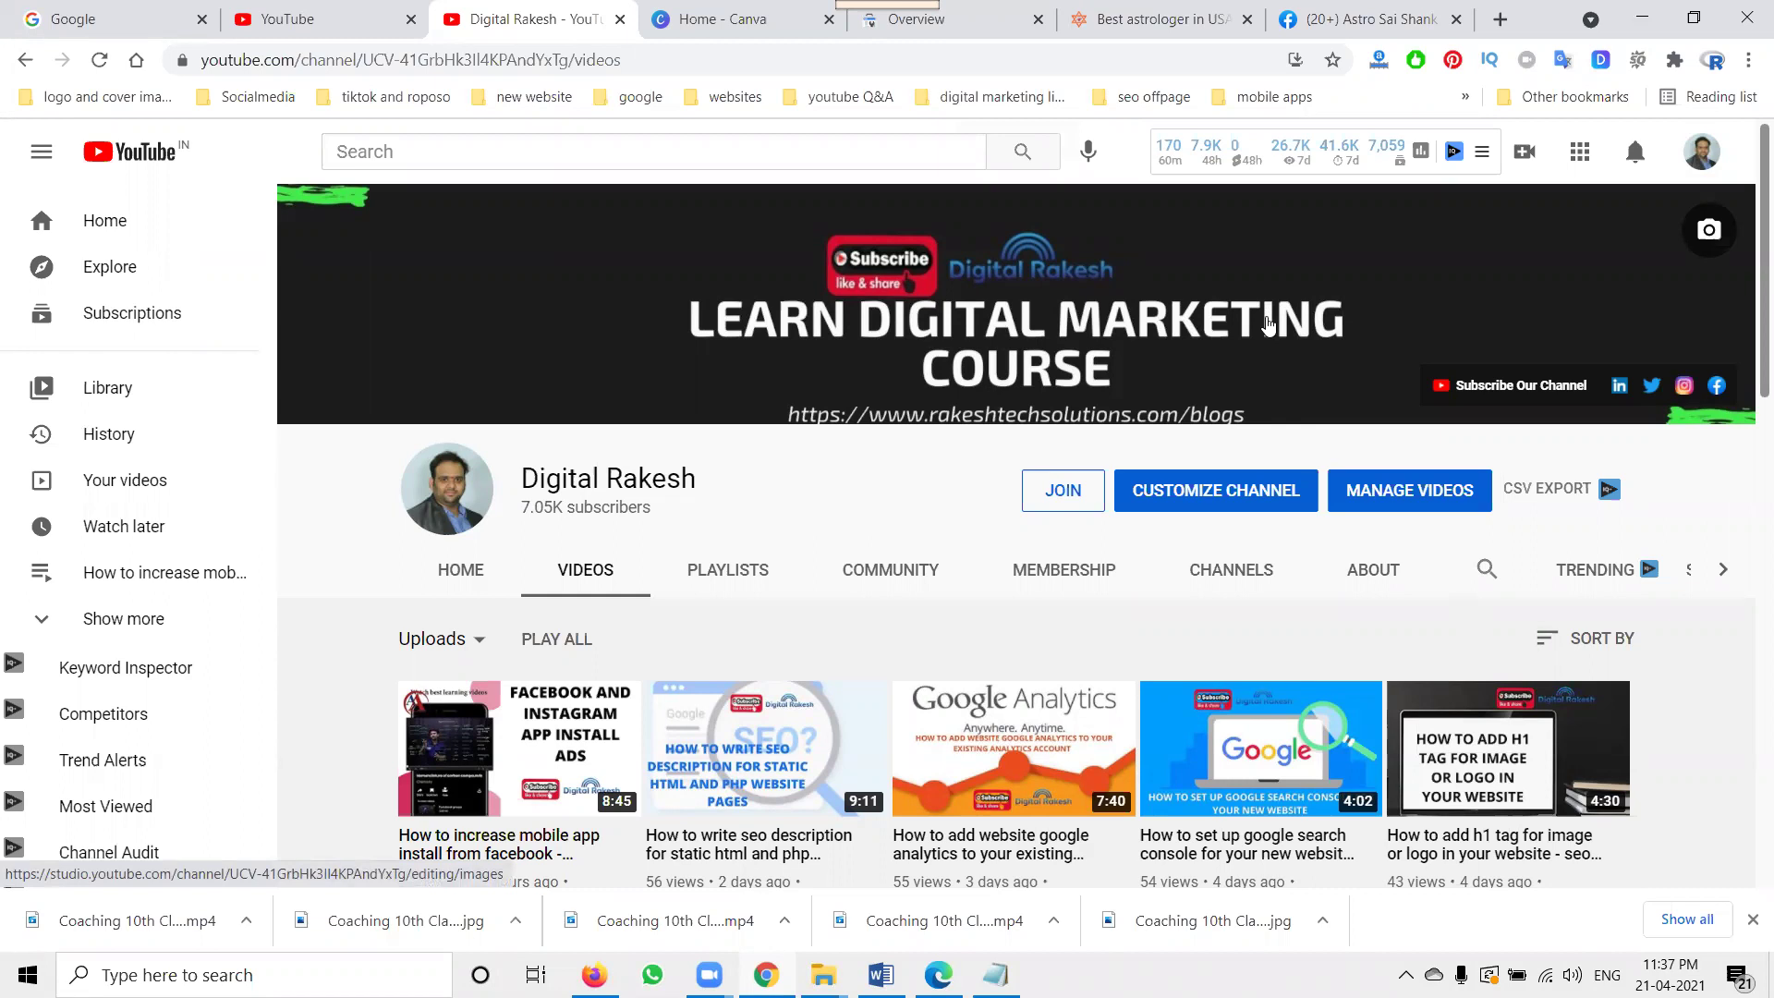
Switch to the Astro Sai Shankar Facebook page, look through its page settings sections, and return to the page.
{"action": "left_click", "coordinate": [1322, 19]}
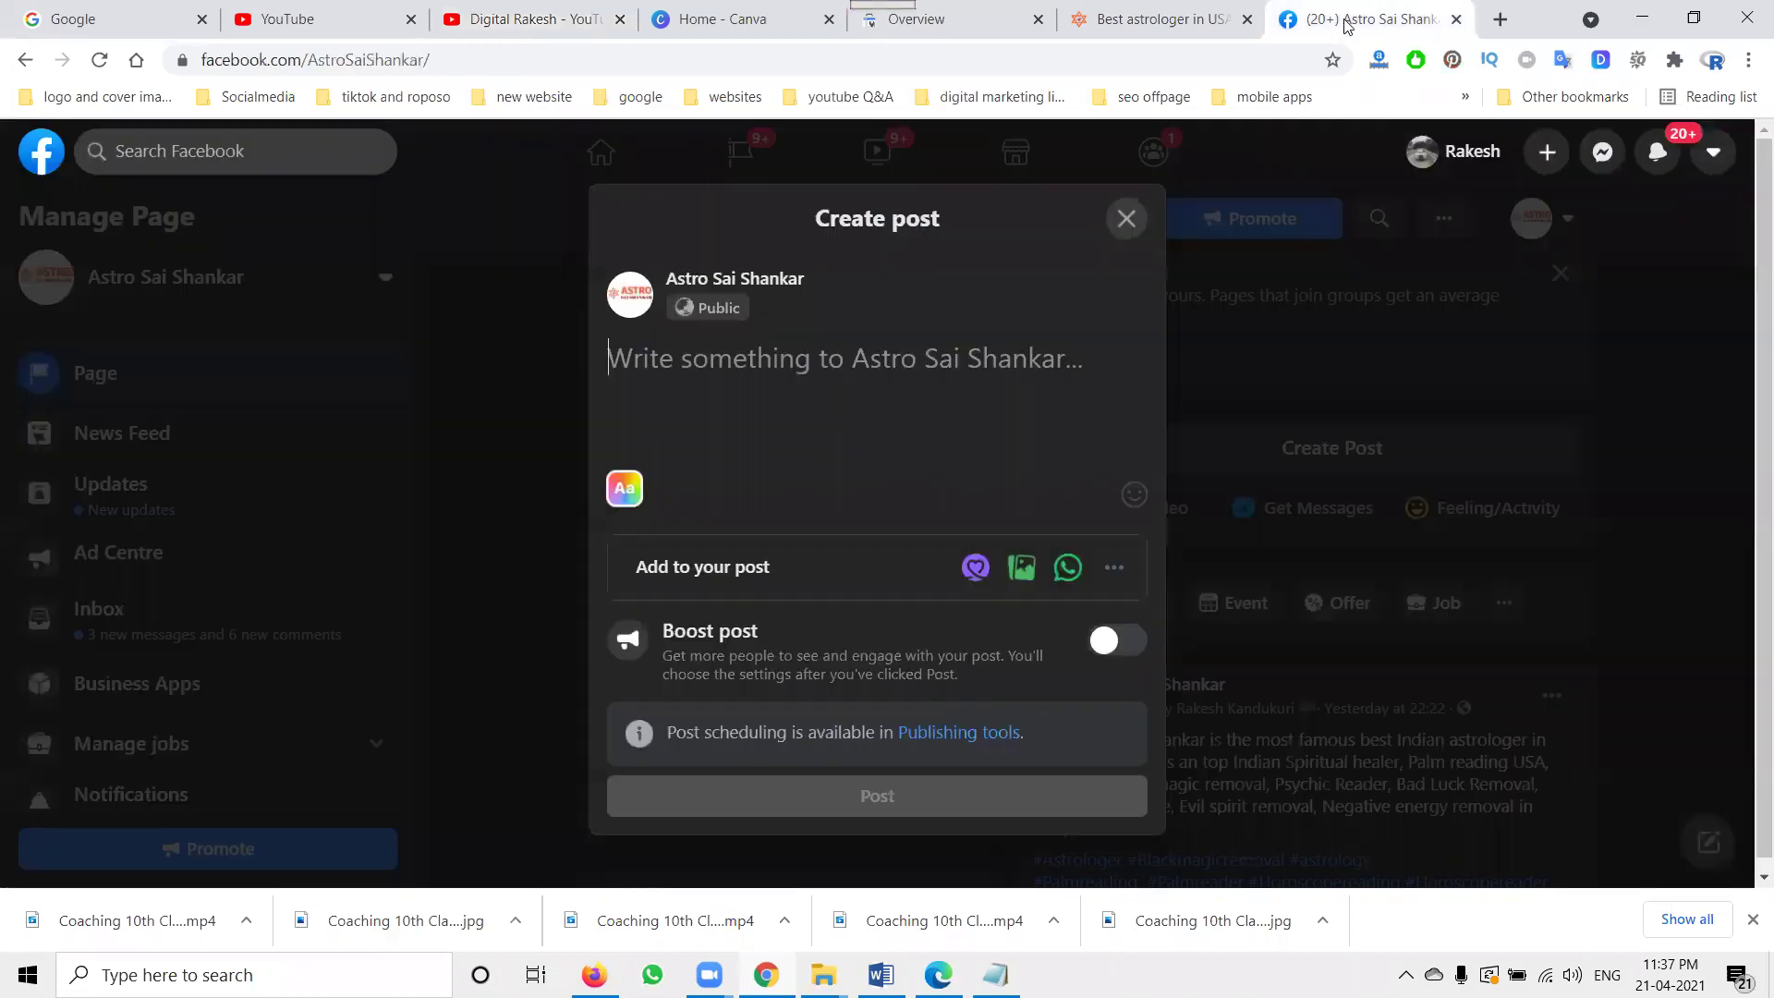
{"action": "left_click", "coordinate": [1117, 220]}
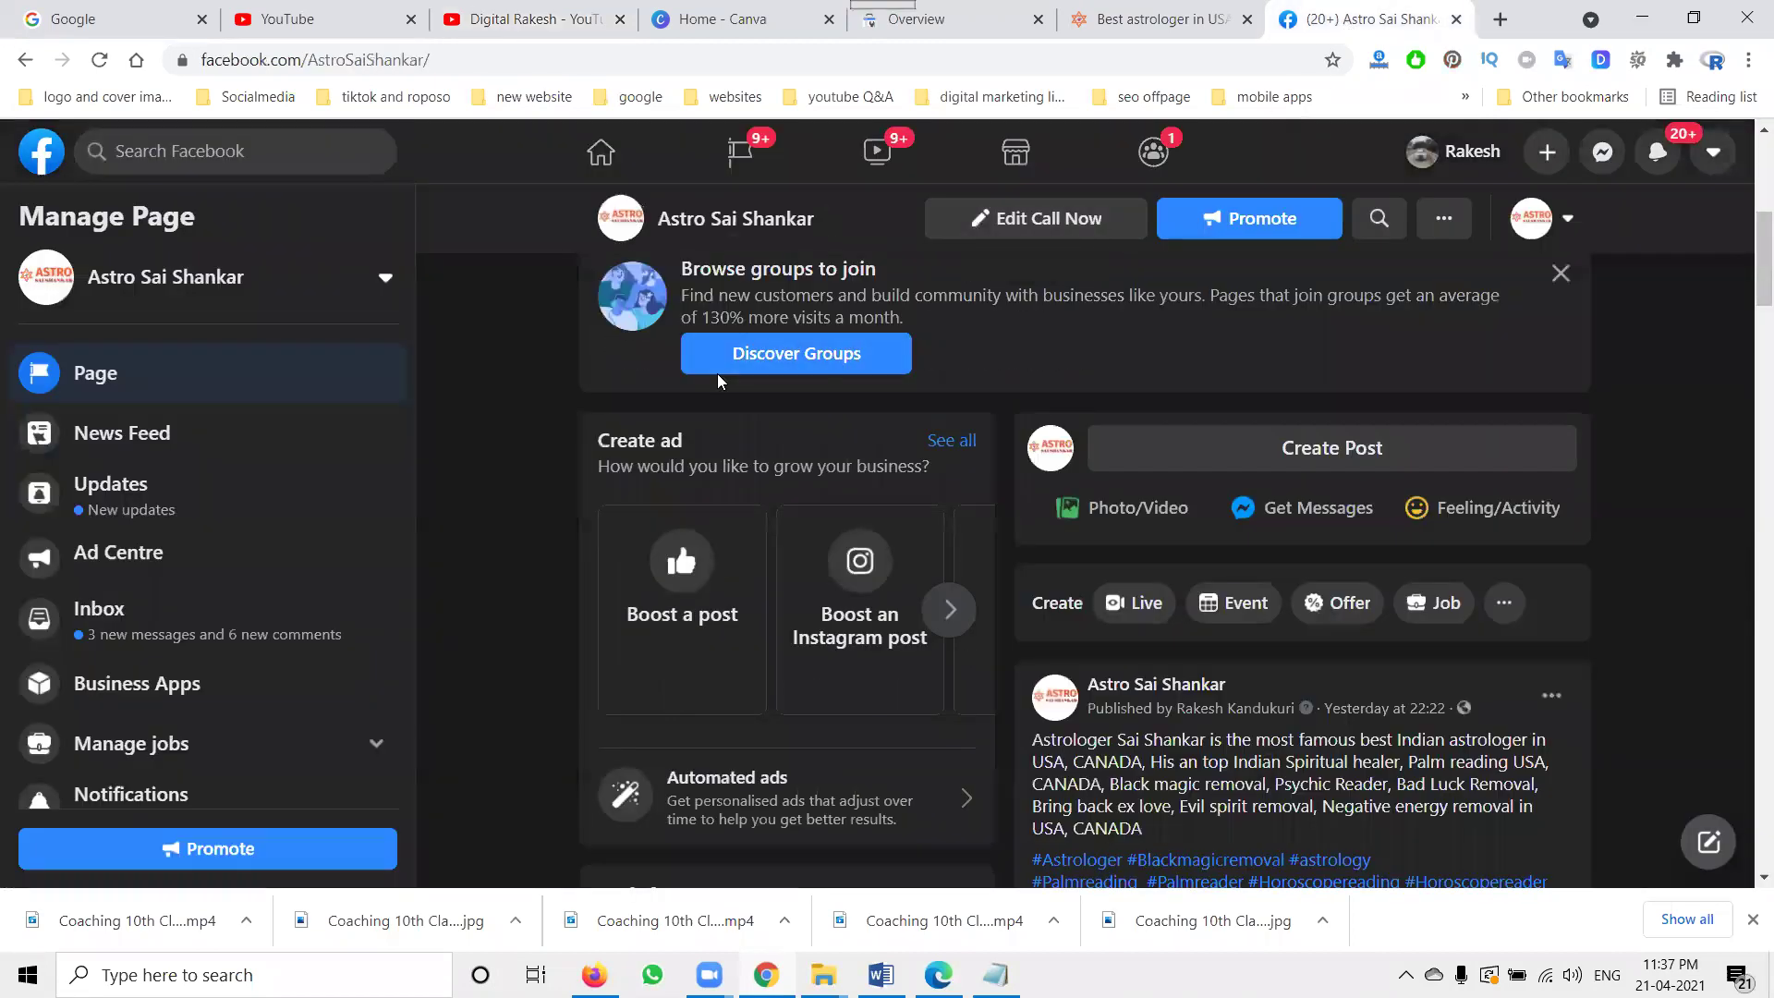
{"action": "scroll", "coordinate": [230, 518], "scroll_direction": "down", "scroll_amount": 4}
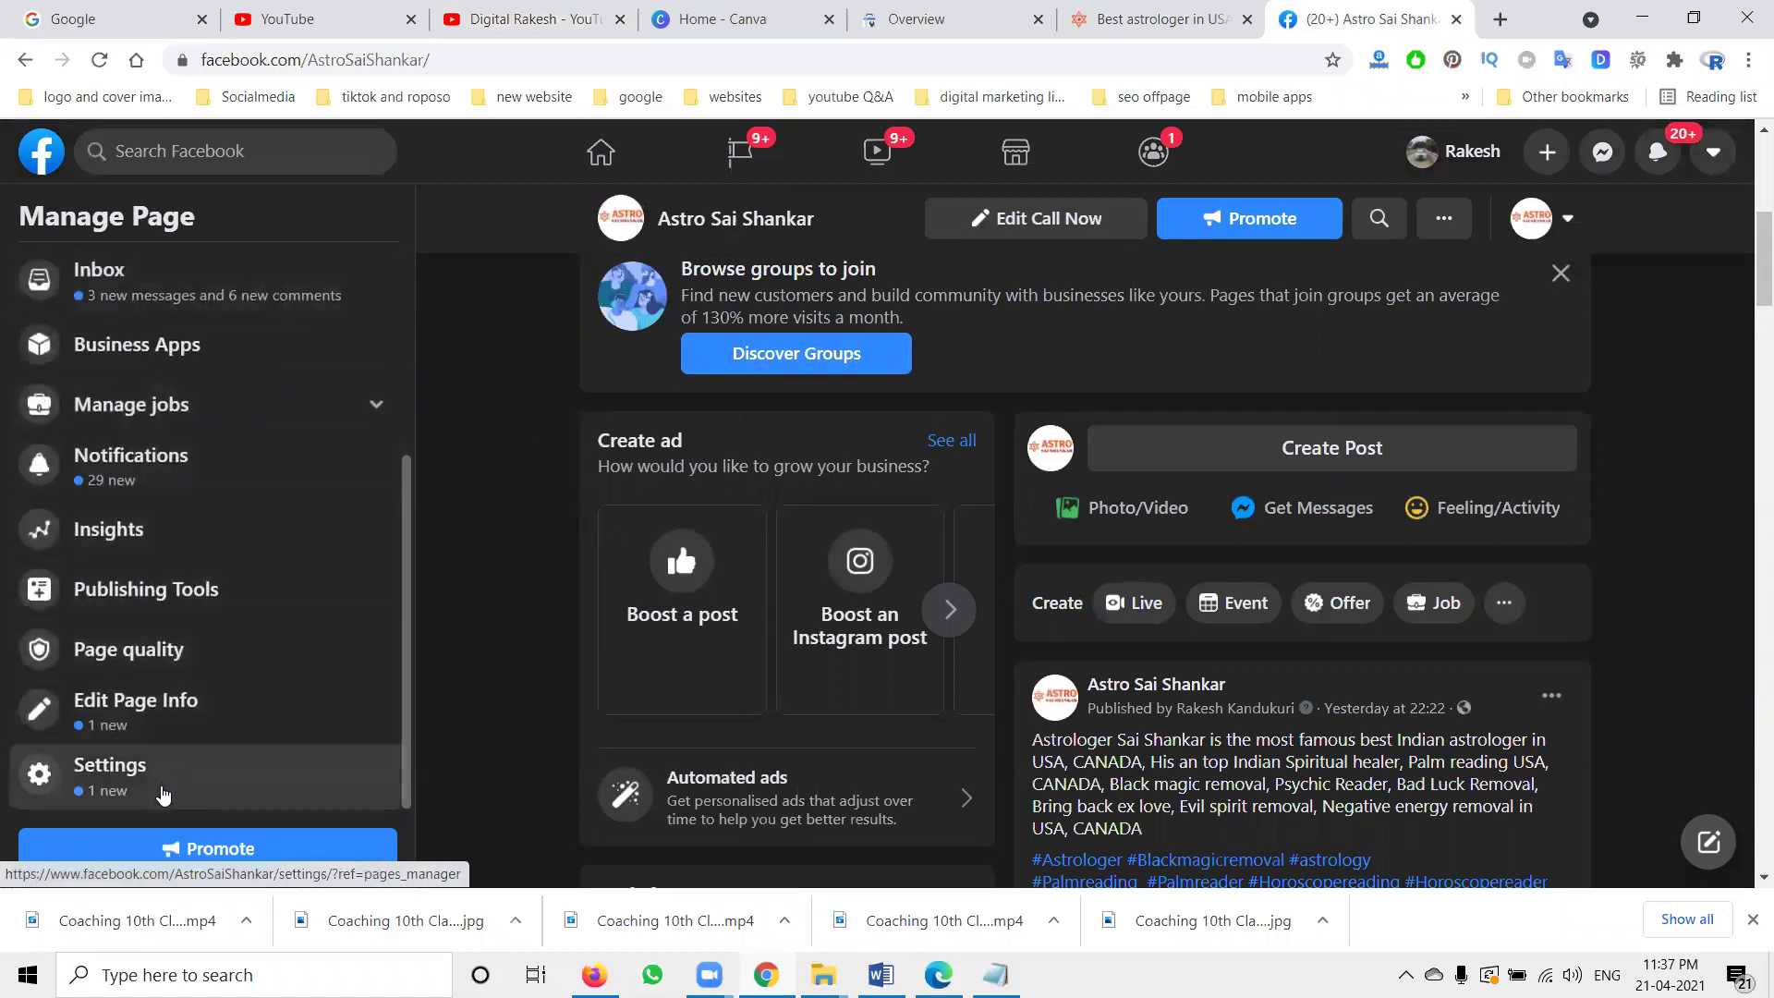
{"action": "left_click", "coordinate": [163, 795]}
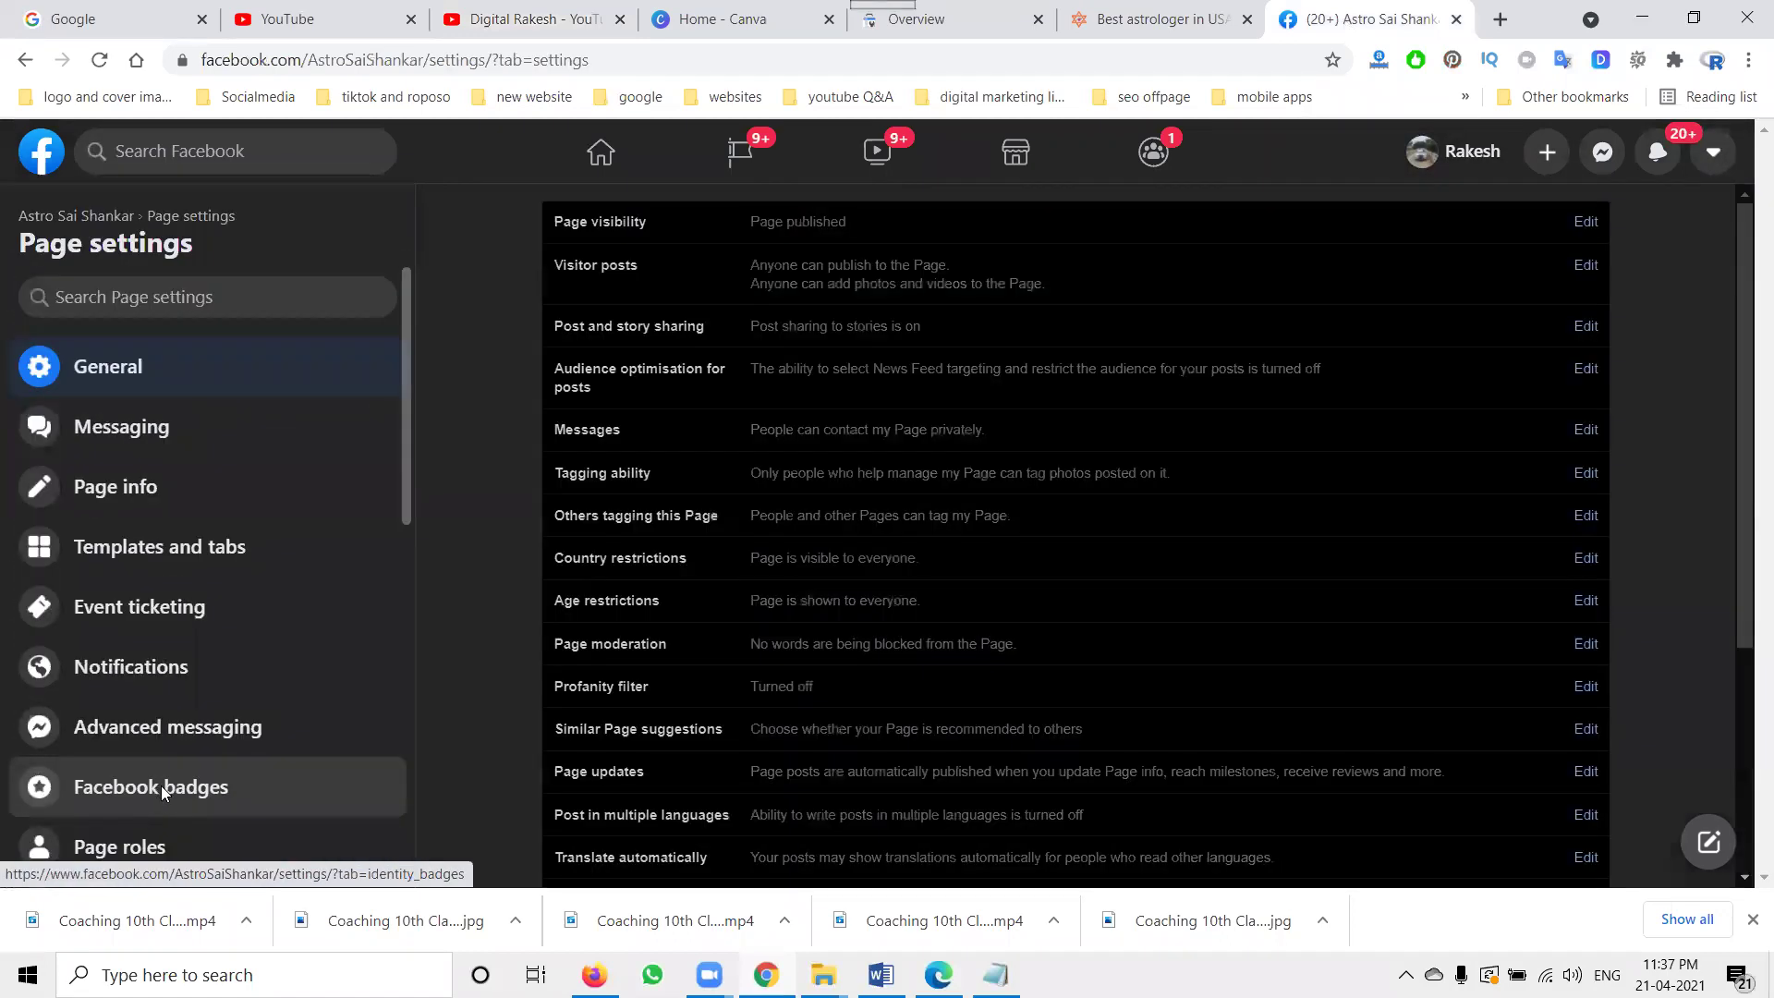
{"action": "scroll", "coordinate": [241, 514], "scroll_direction": "down", "scroll_amount": 5}
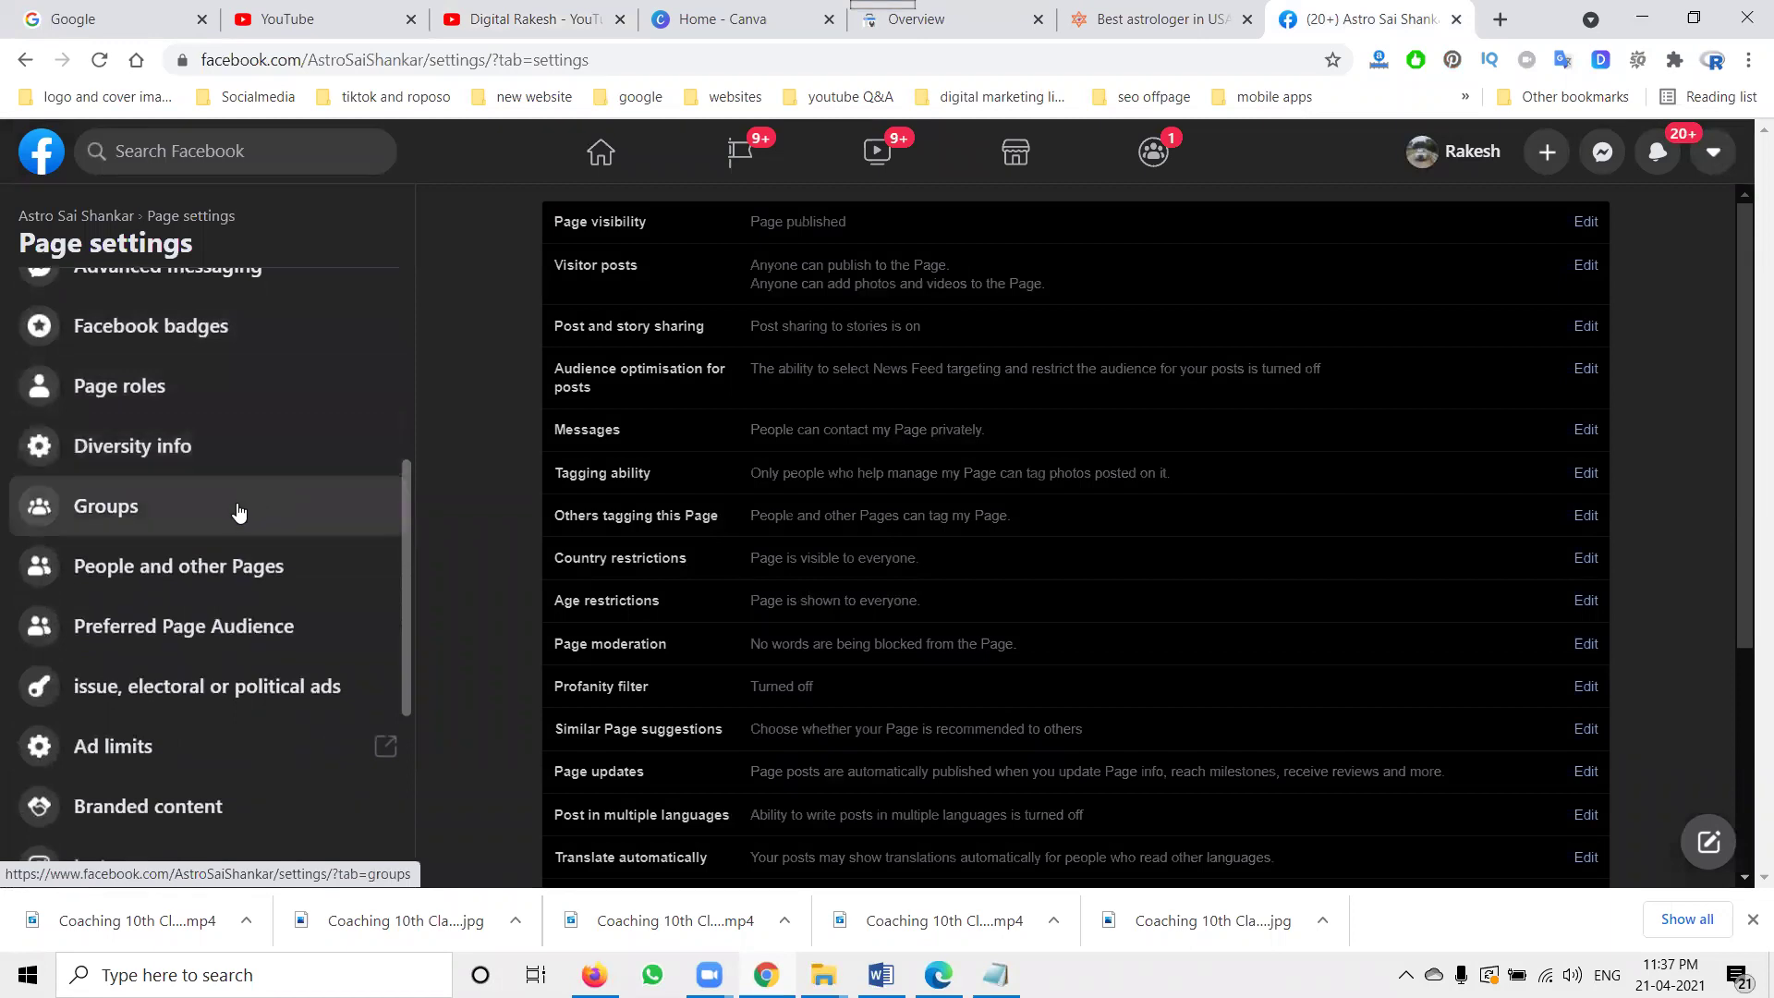
{"action": "scroll", "coordinate": [239, 511], "scroll_direction": "down", "scroll_amount": 4}
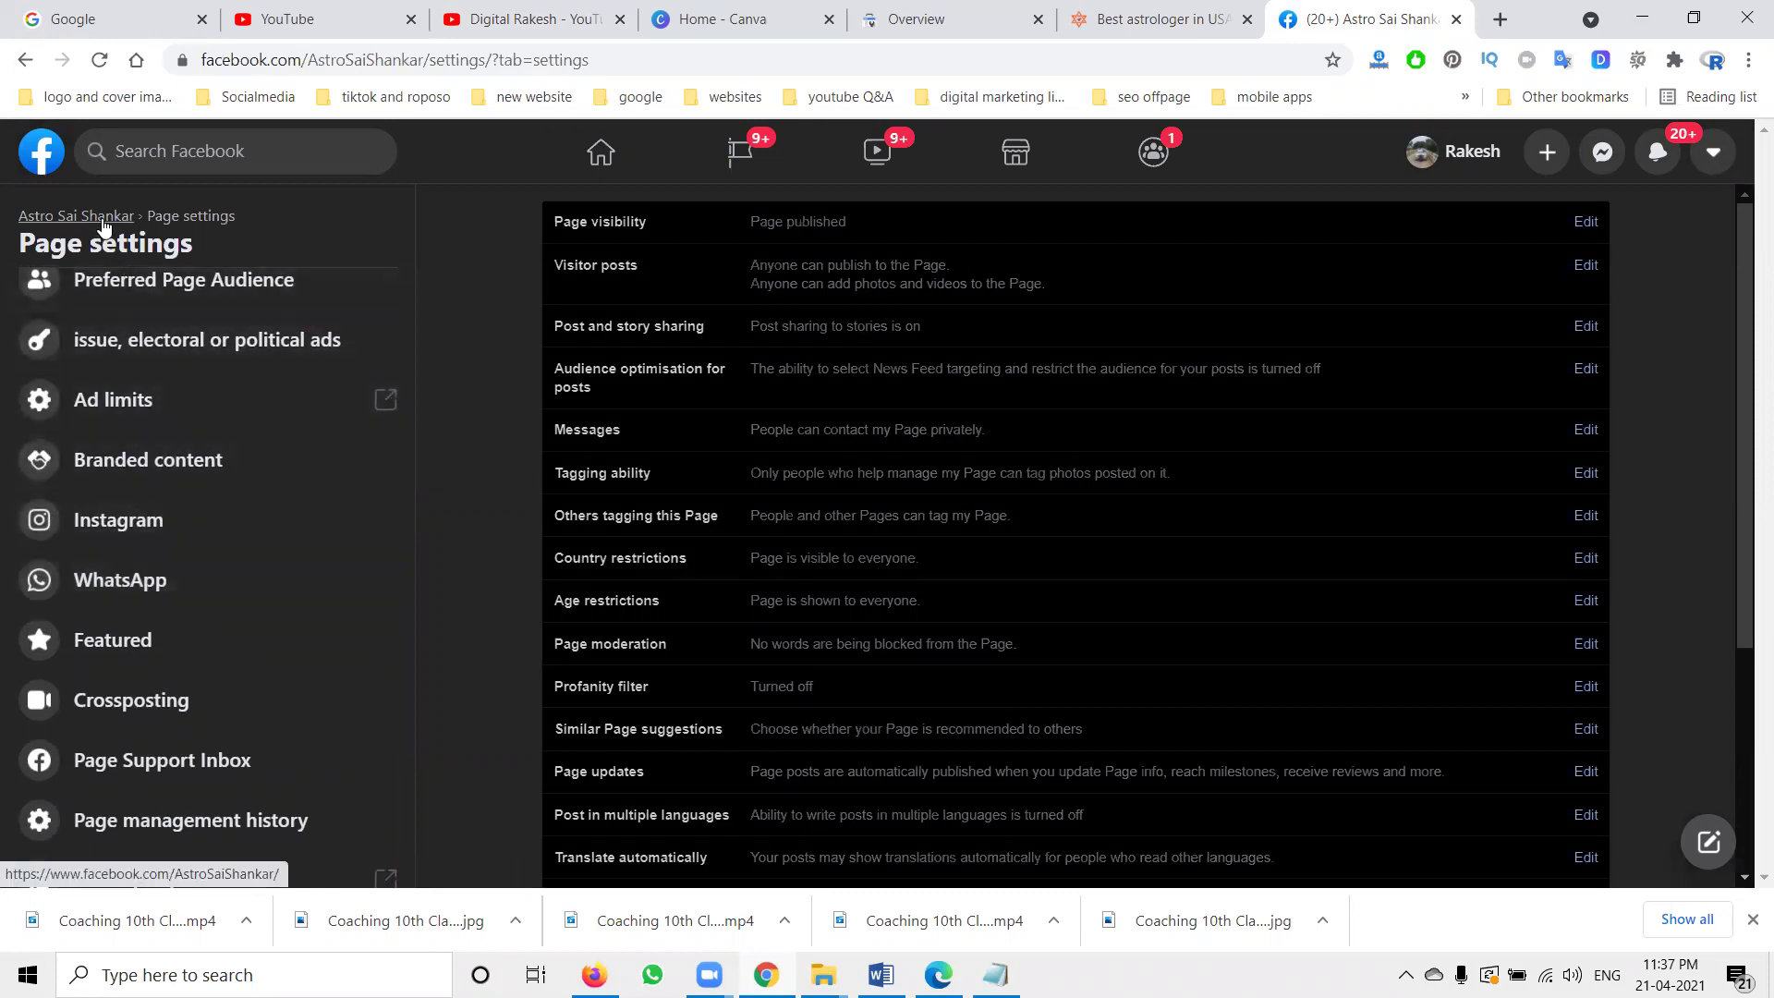
{"action": "left_click", "coordinate": [102, 221]}
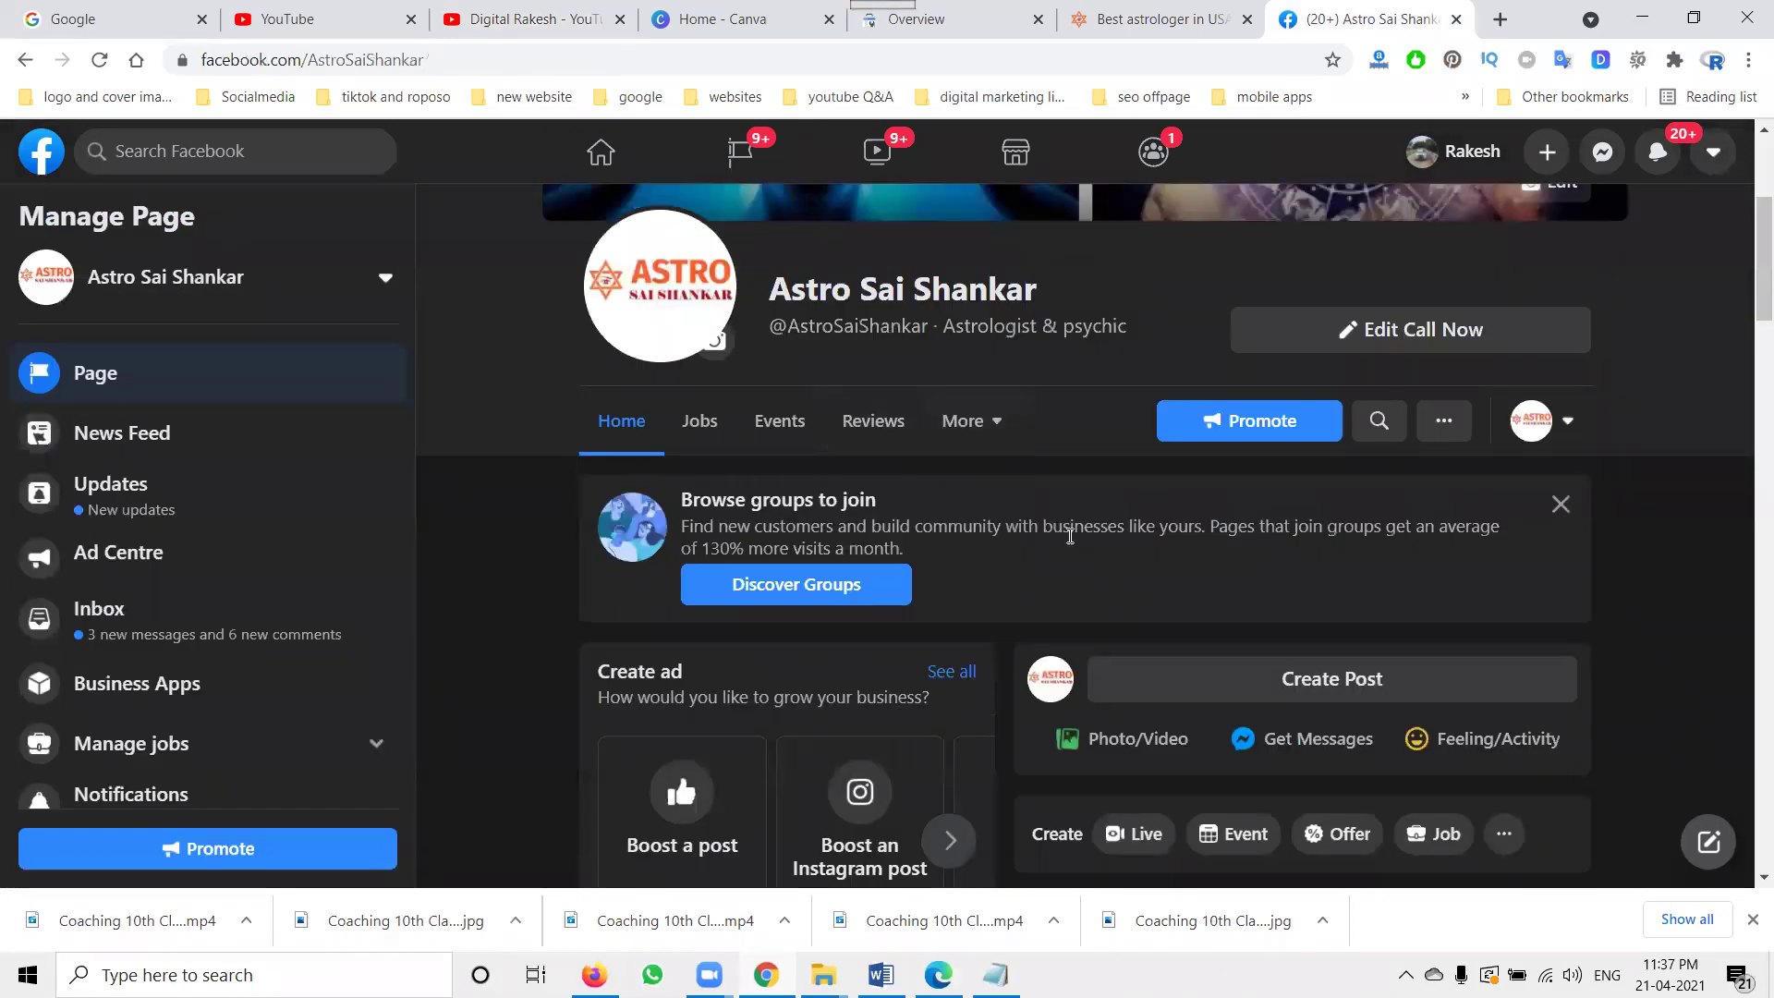
Start a new page post and attach the image "Evil spirit removal in new york" from astro sai shankar > USA > new york usa > design images.
{"action": "scroll", "coordinate": [1070, 536], "scroll_direction": "down", "scroll_amount": 3}
{"action": "left_click", "coordinate": [1336, 456]}
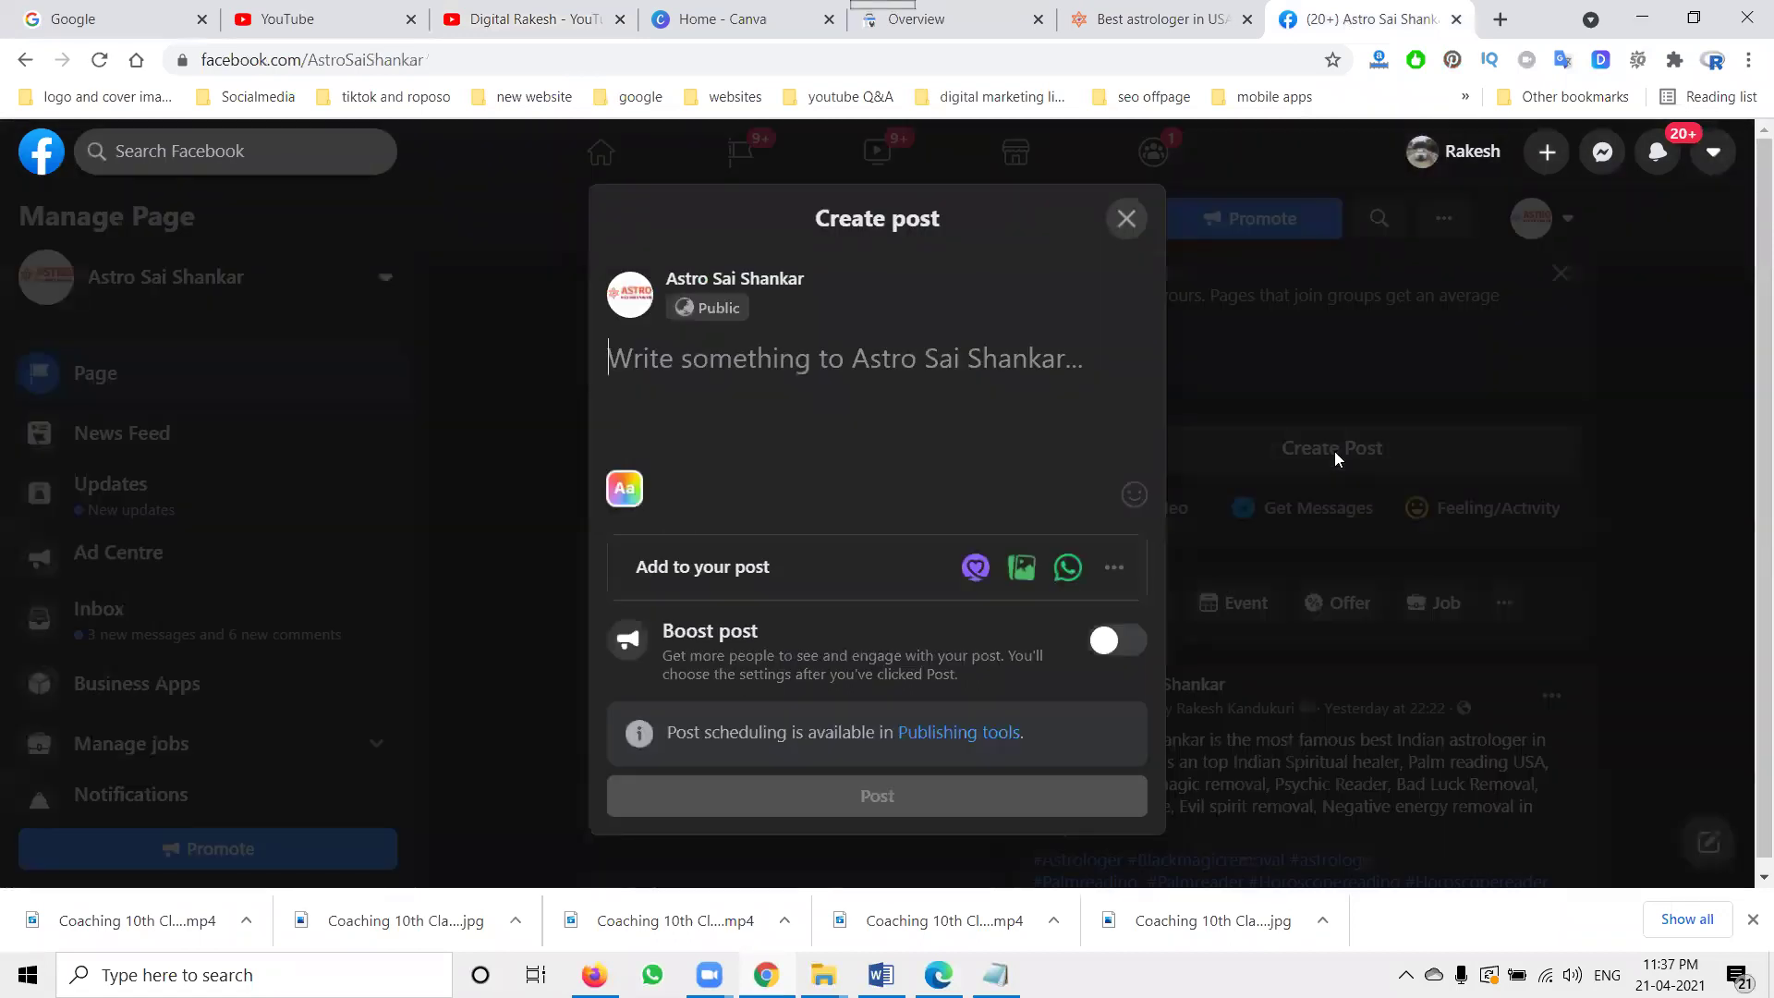
{"action": "left_click", "coordinate": [1021, 567]}
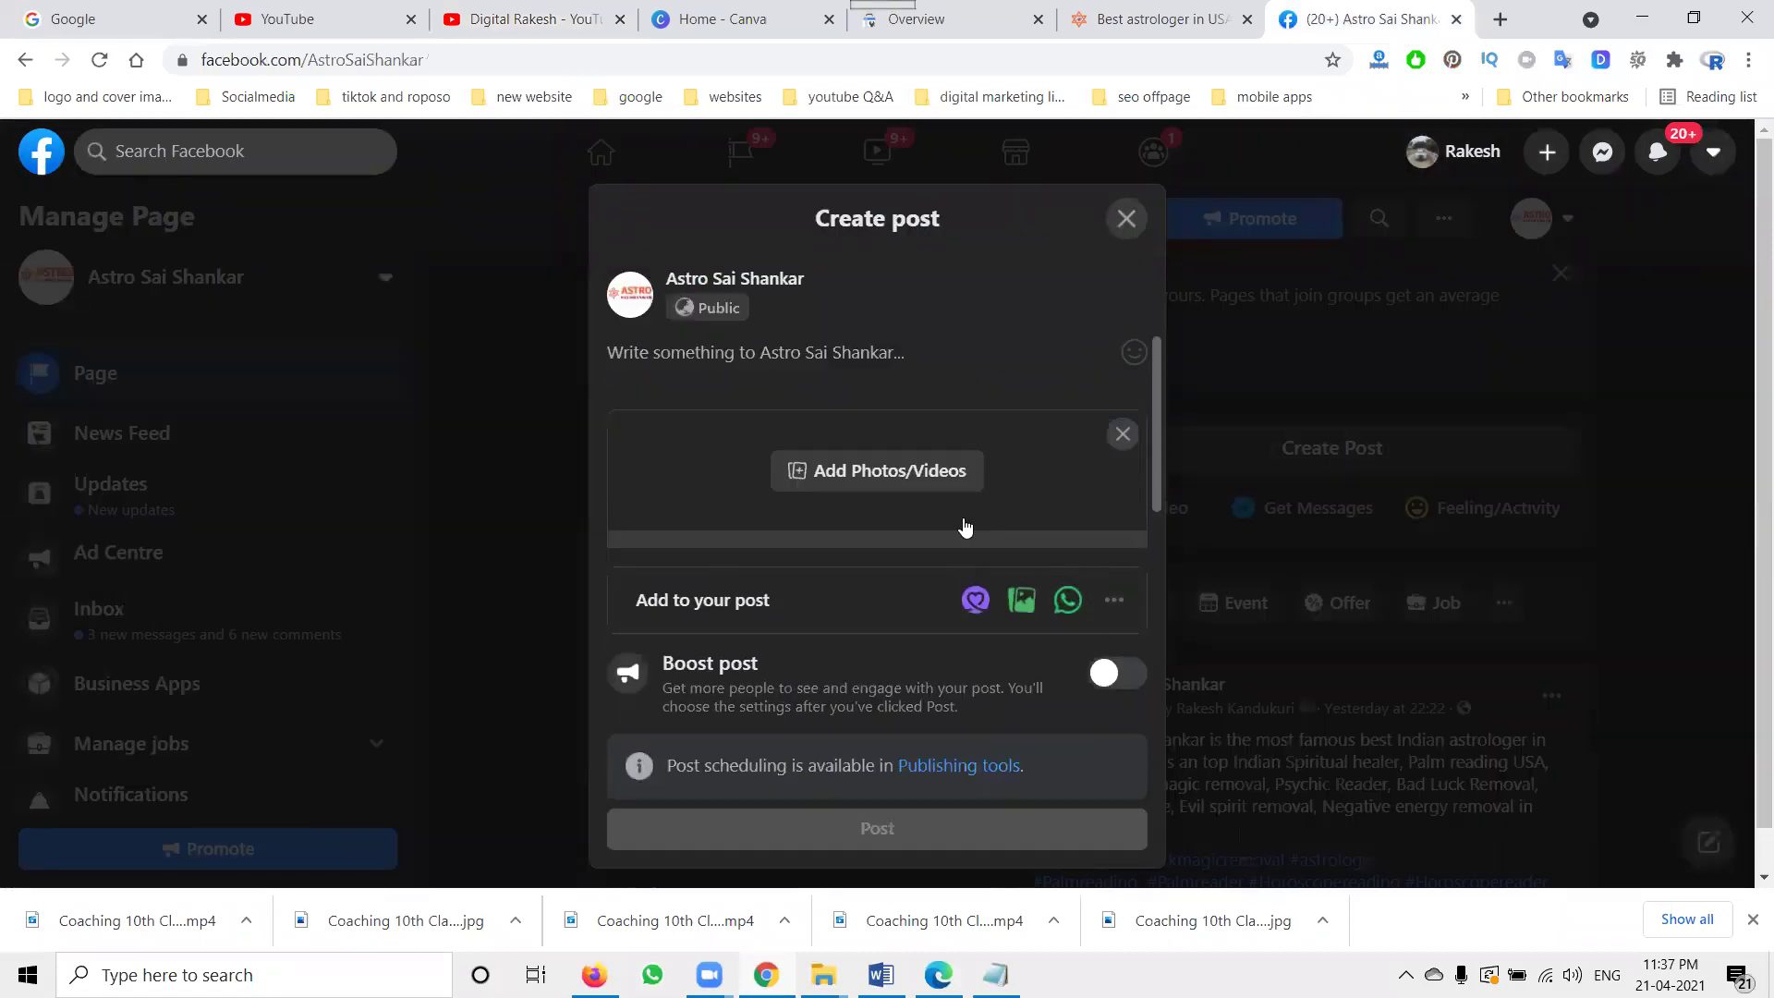
{"action": "left_click", "coordinate": [876, 470]}
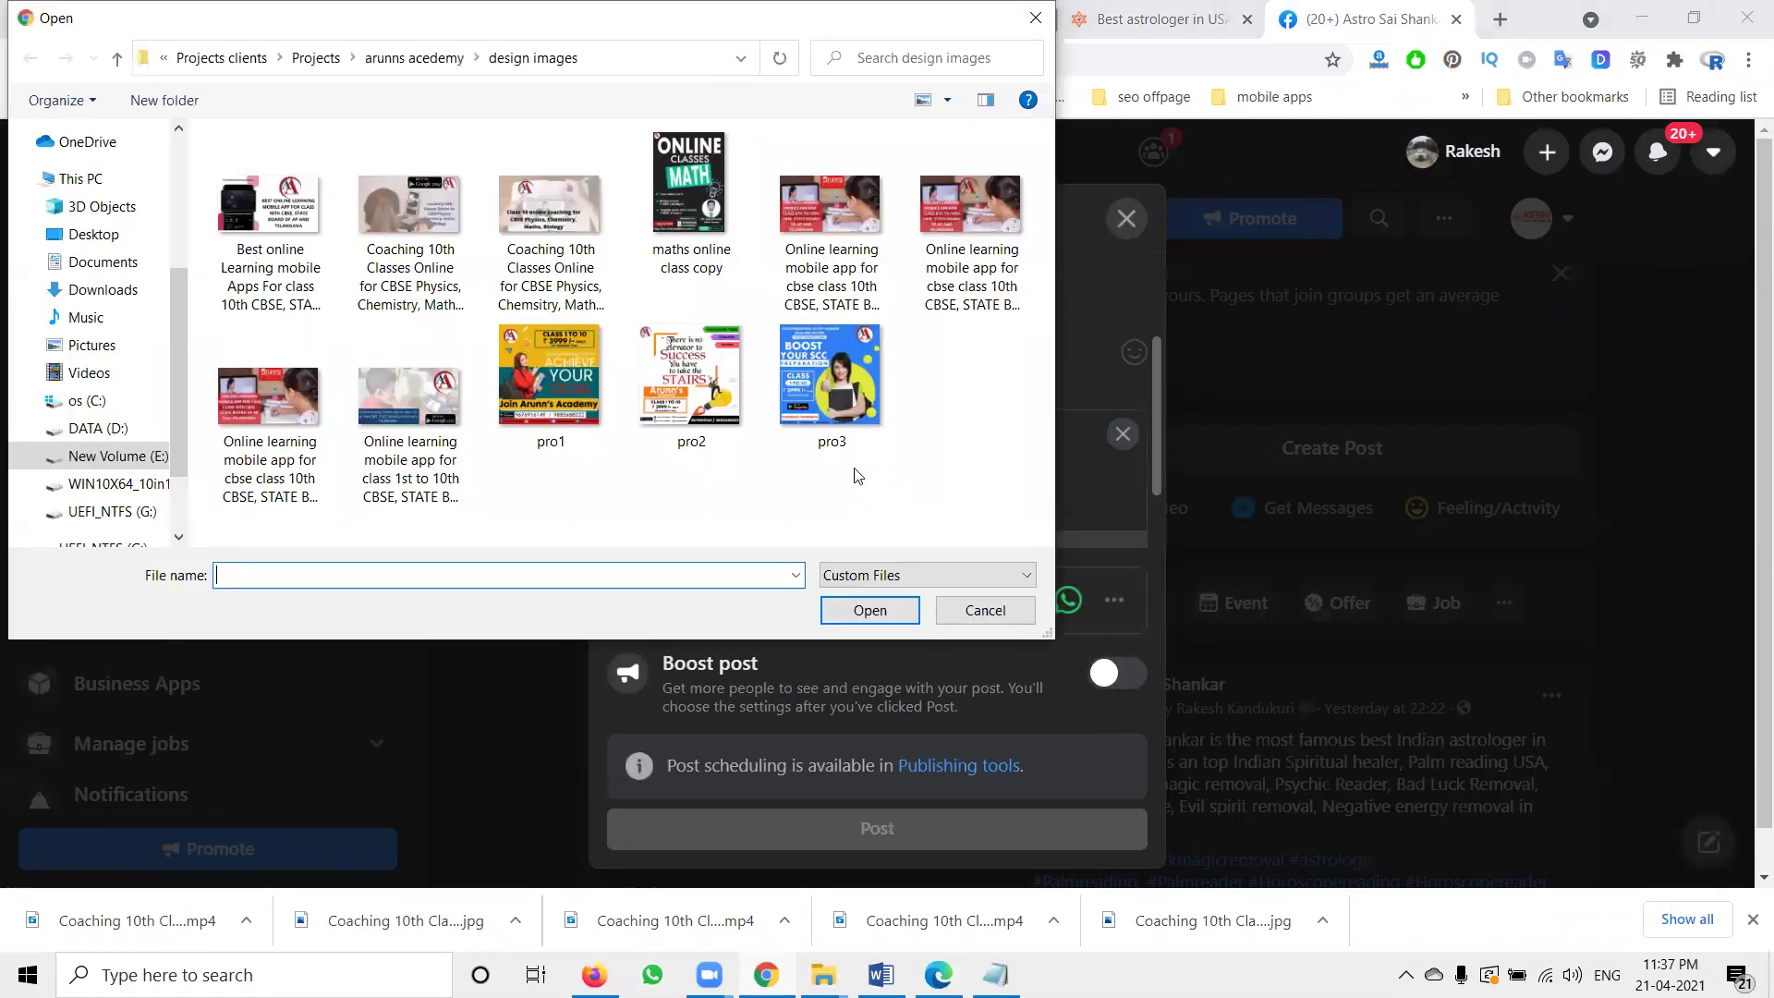
{"action": "left_click", "coordinate": [316, 57]}
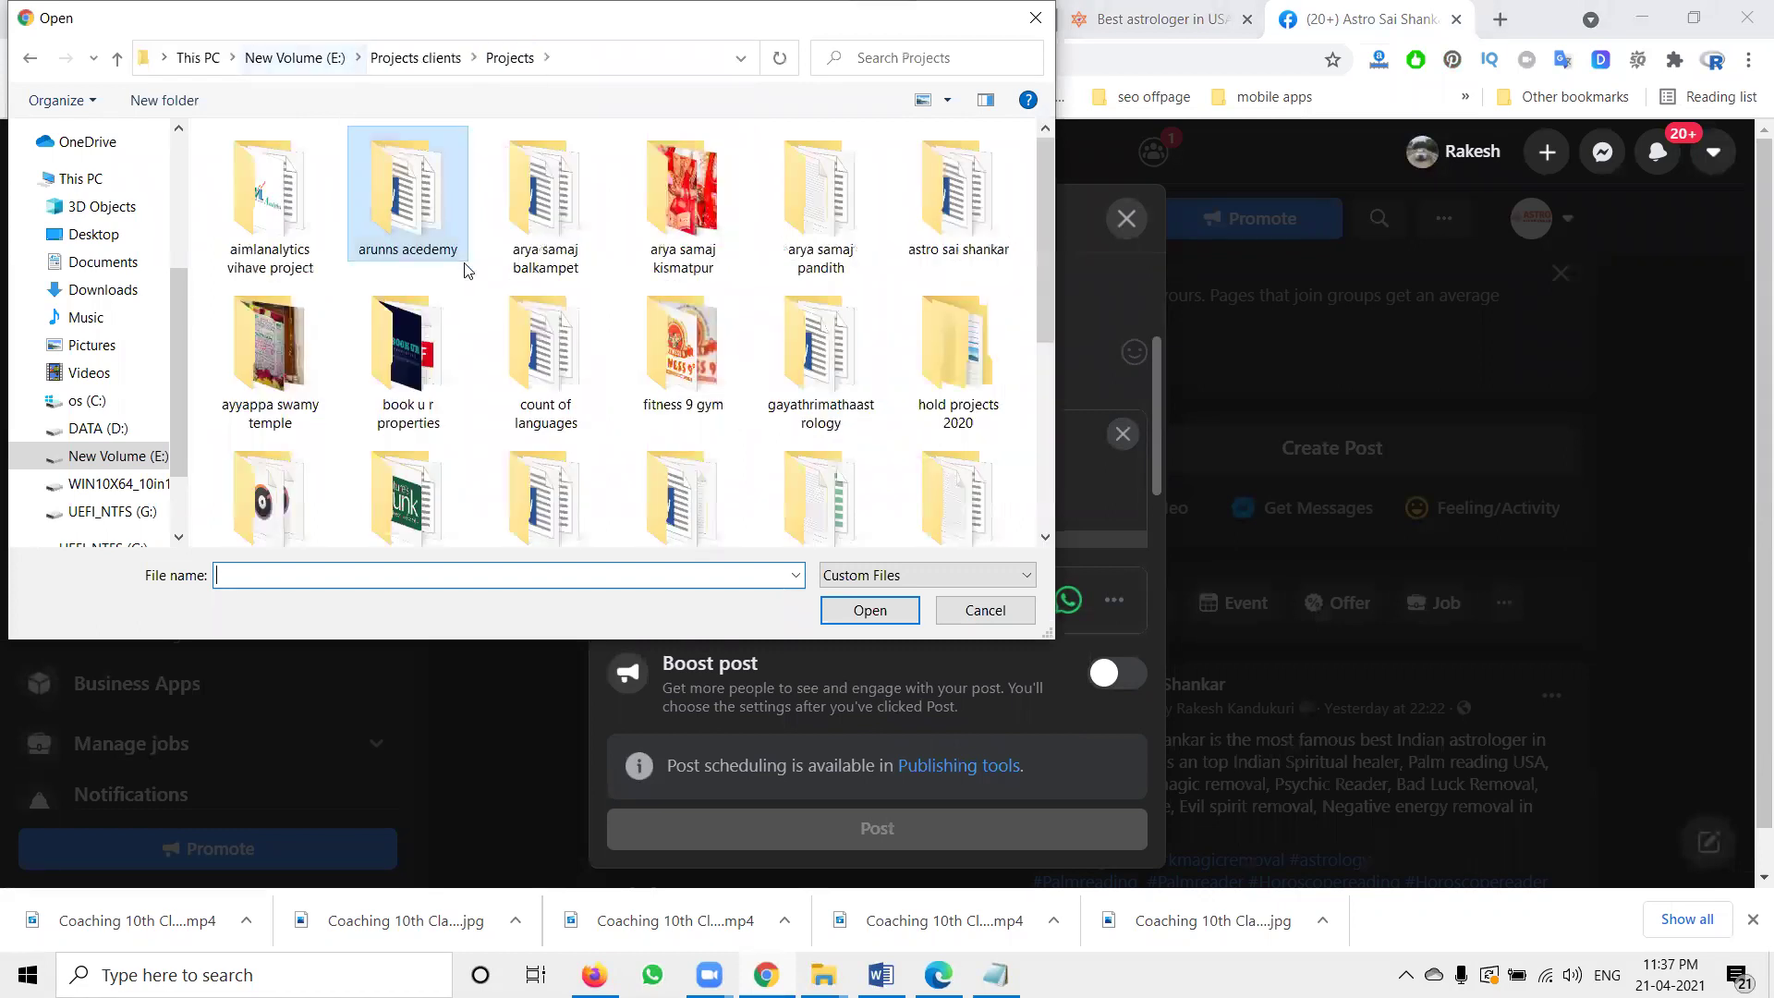
{"action": "double_click", "coordinate": [985, 218]}
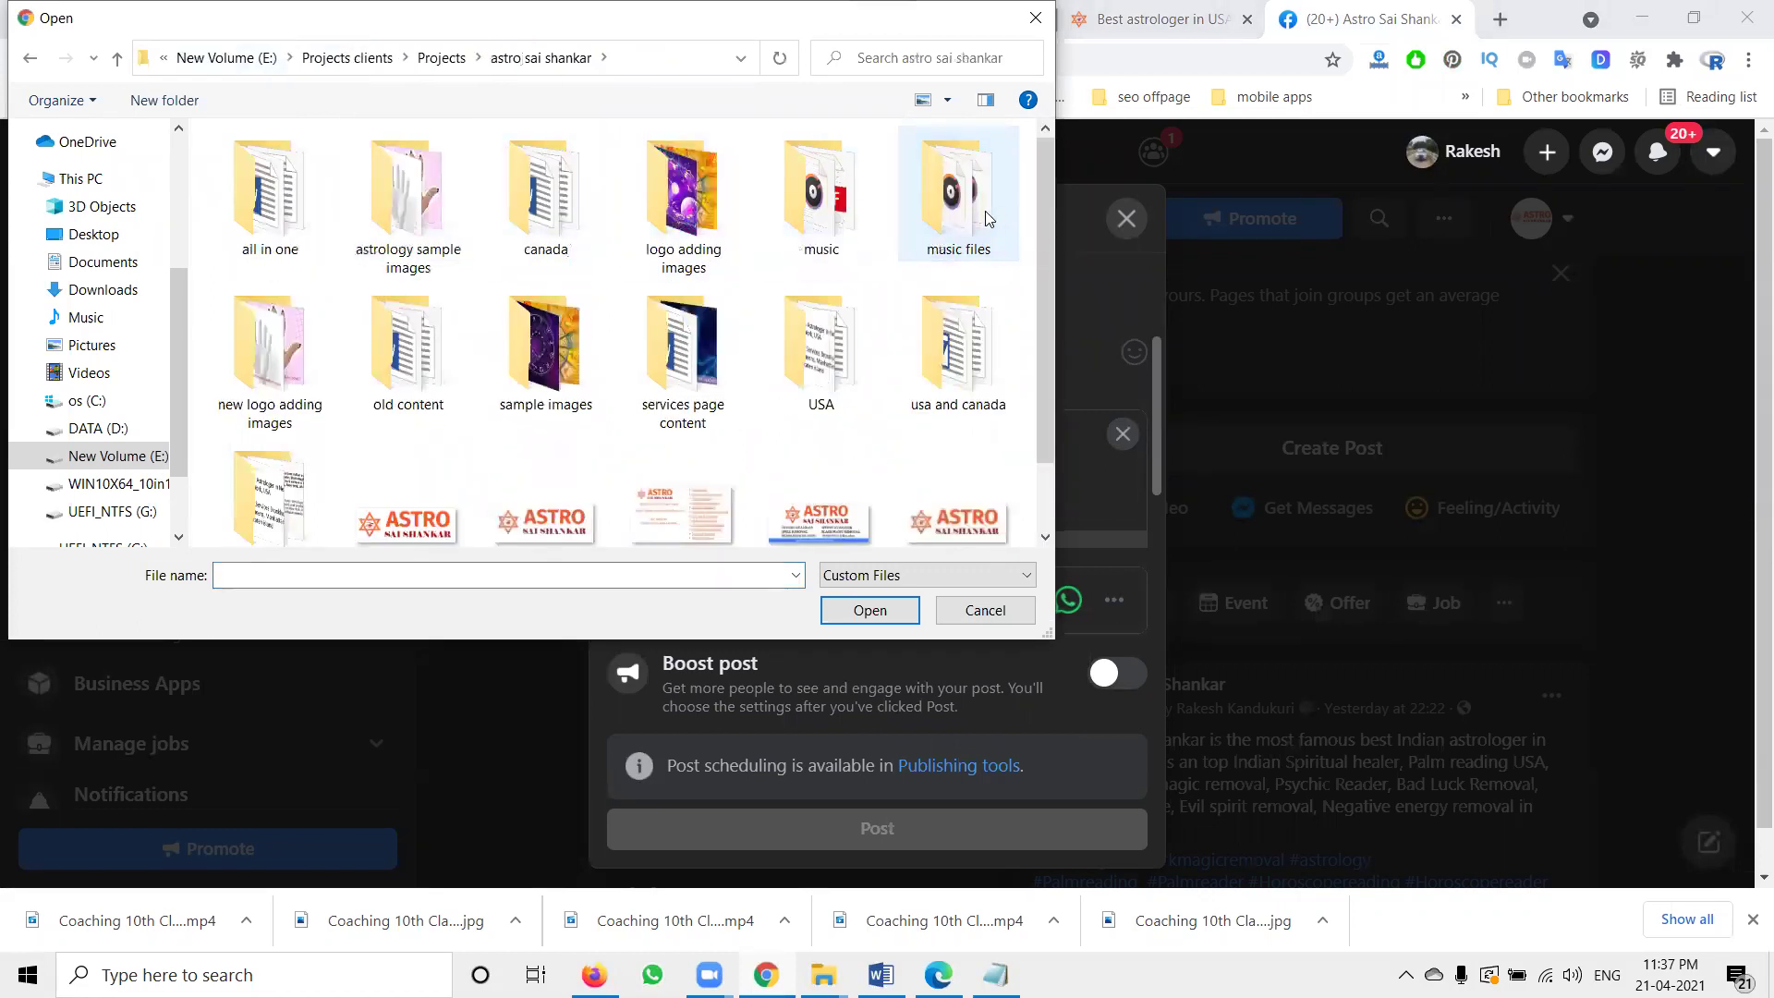
{"action": "double_click", "coordinate": [868, 348]}
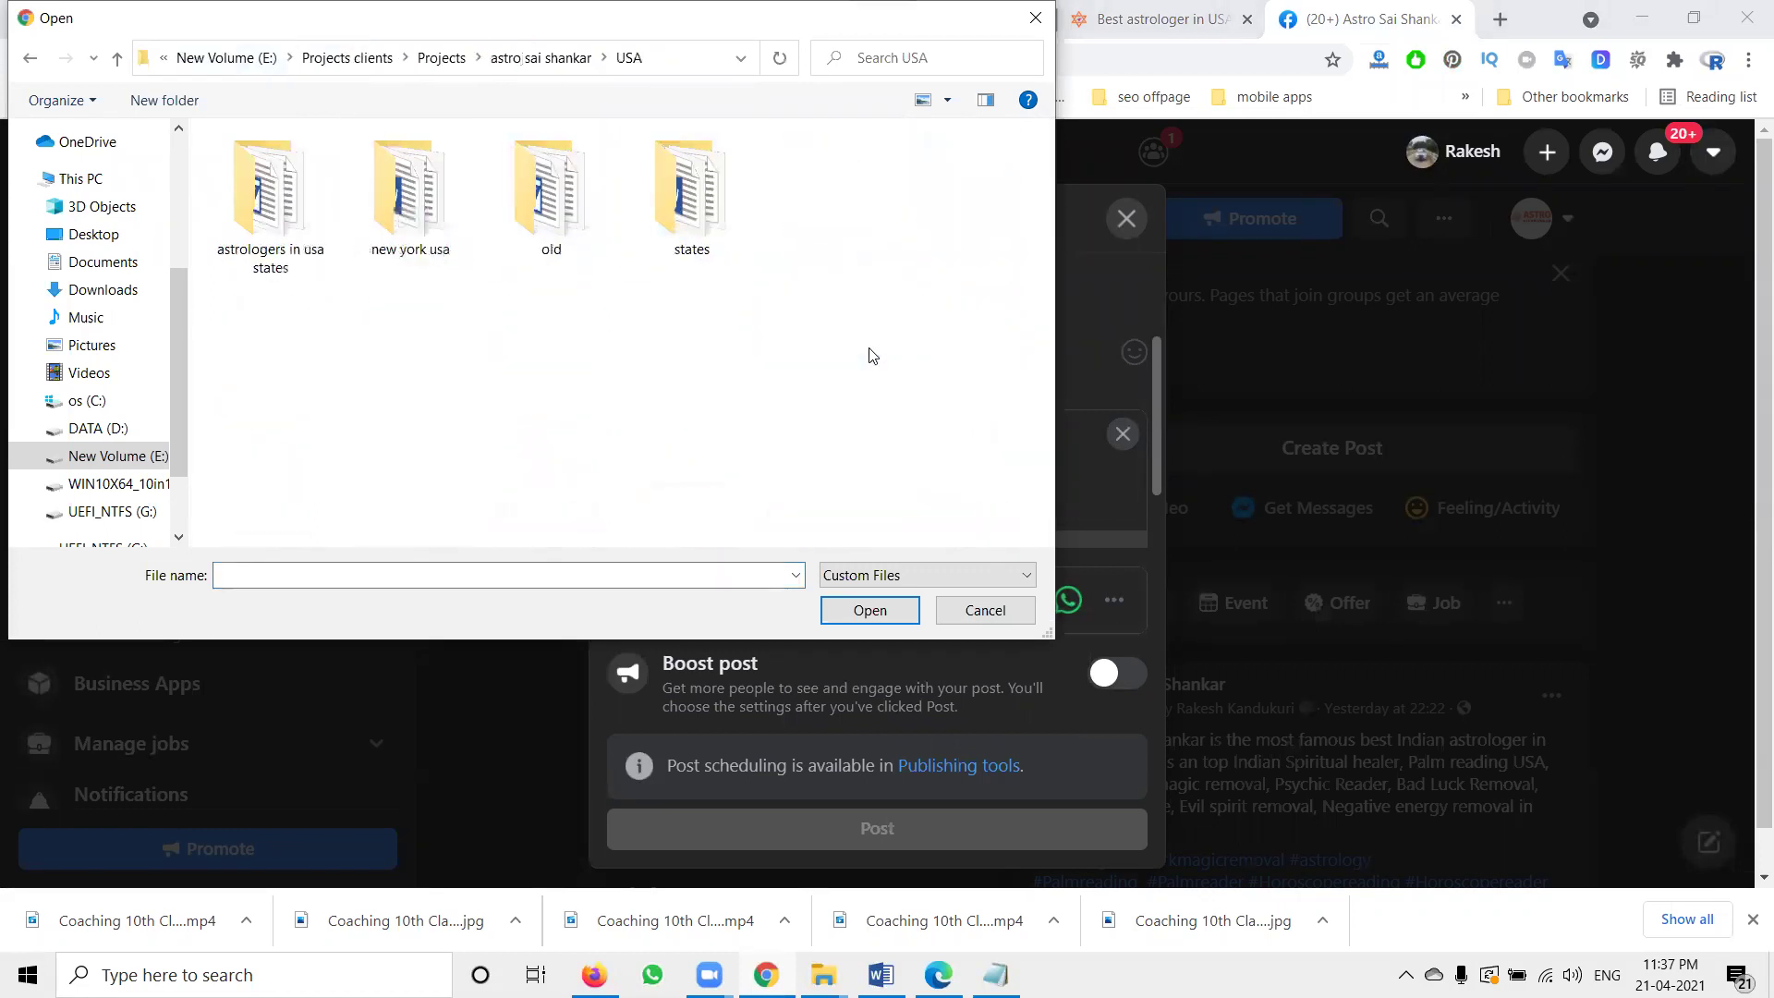
{"action": "double_click", "coordinate": [452, 190]}
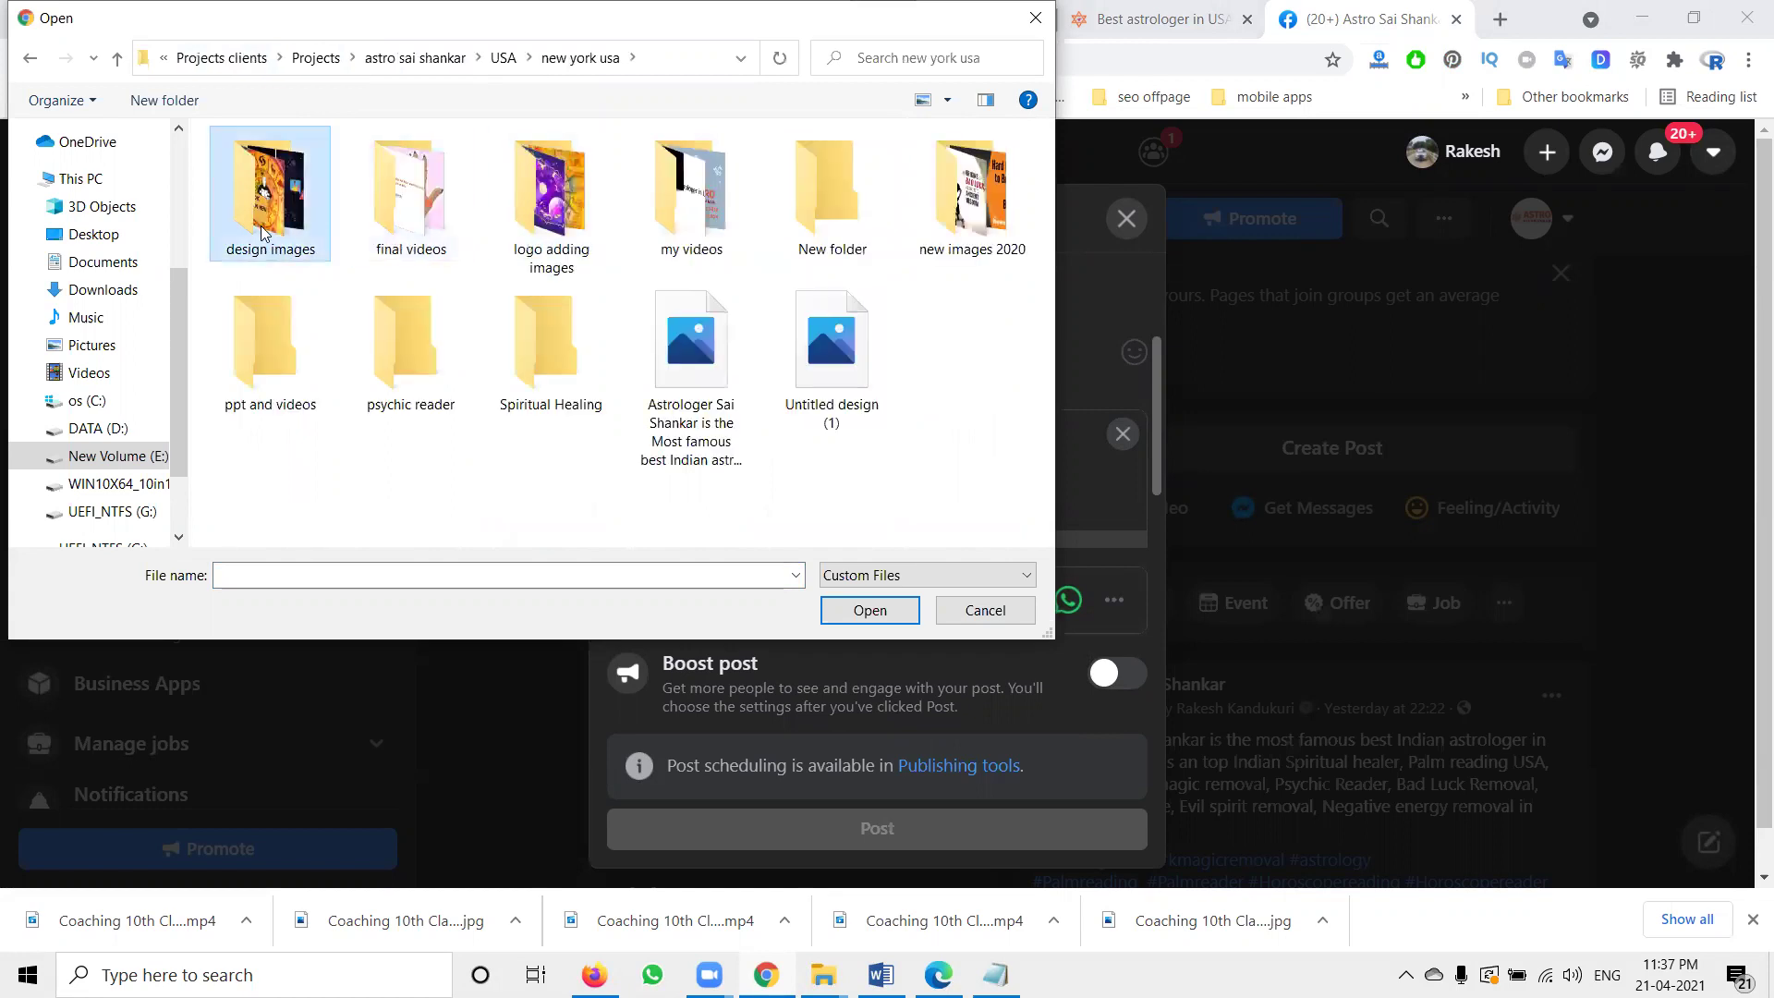
{"action": "double_click", "coordinate": [263, 232]}
{"action": "left_click", "coordinate": [406, 391]}
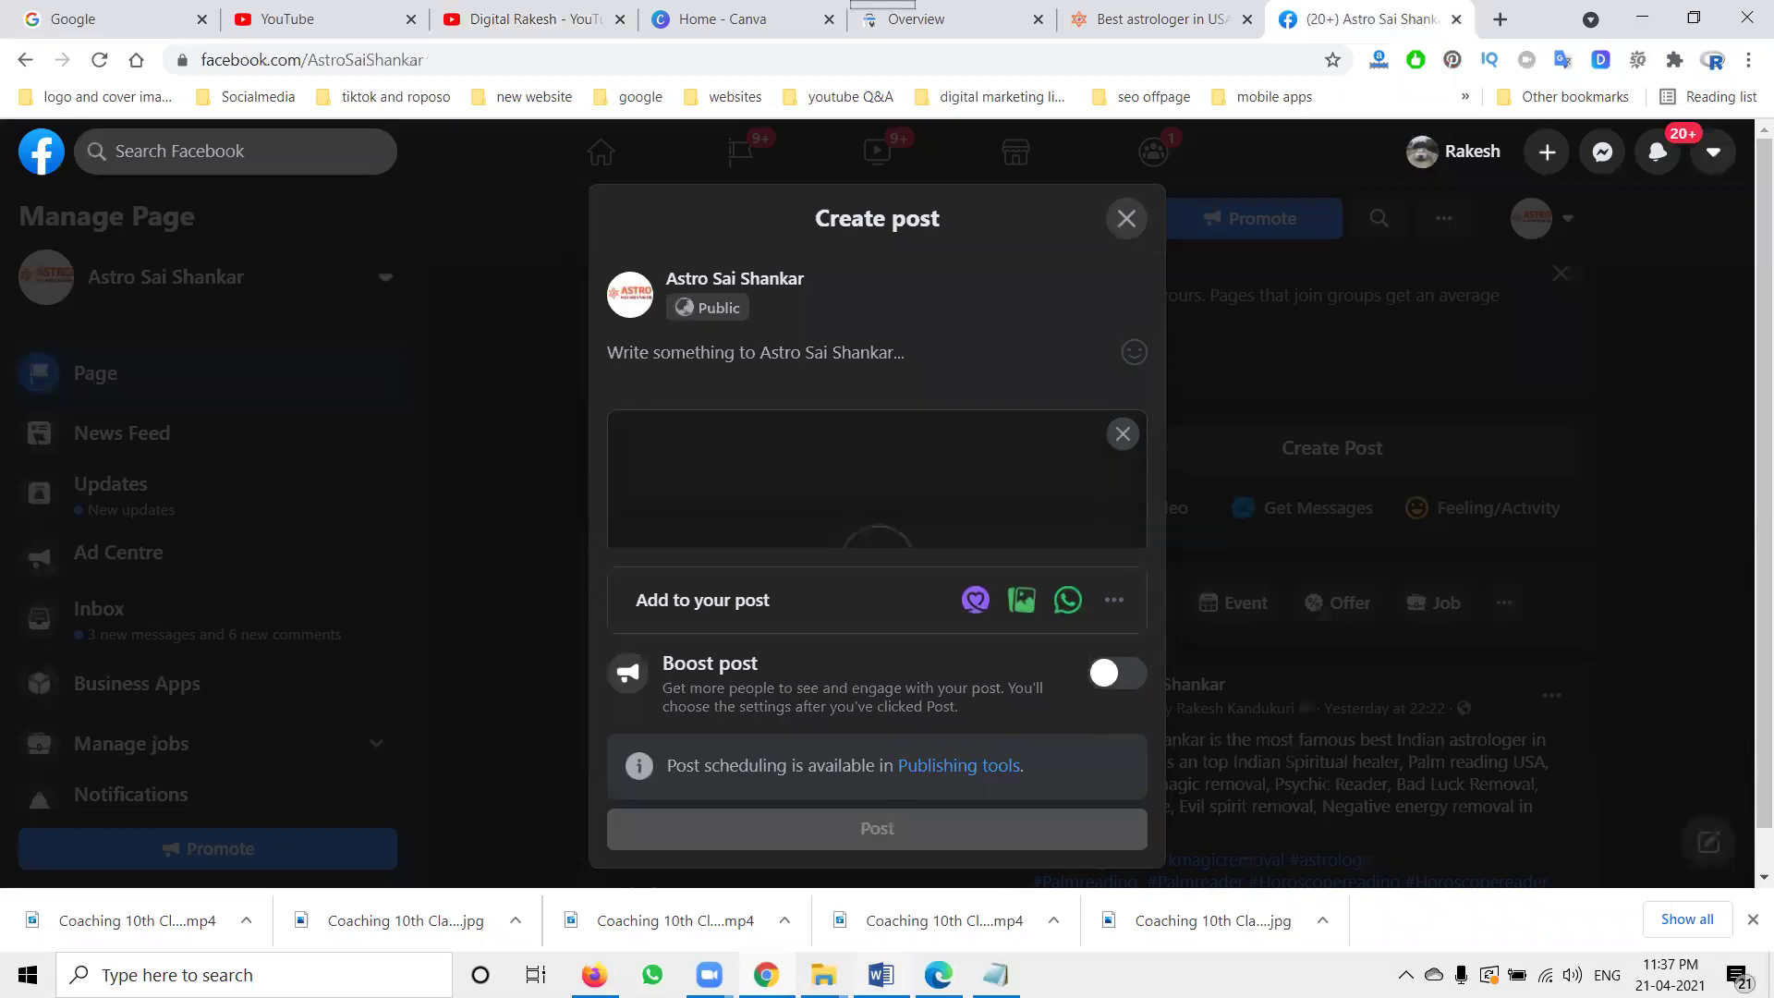
Switch to the smo document in Word and copy the USA, CANADA description with its hashtags and WhatsApp link.
{"action": "left_click", "coordinate": [880, 974]}
{"action": "scroll", "coordinate": [867, 697], "scroll_direction": "down", "scroll_amount": 2}
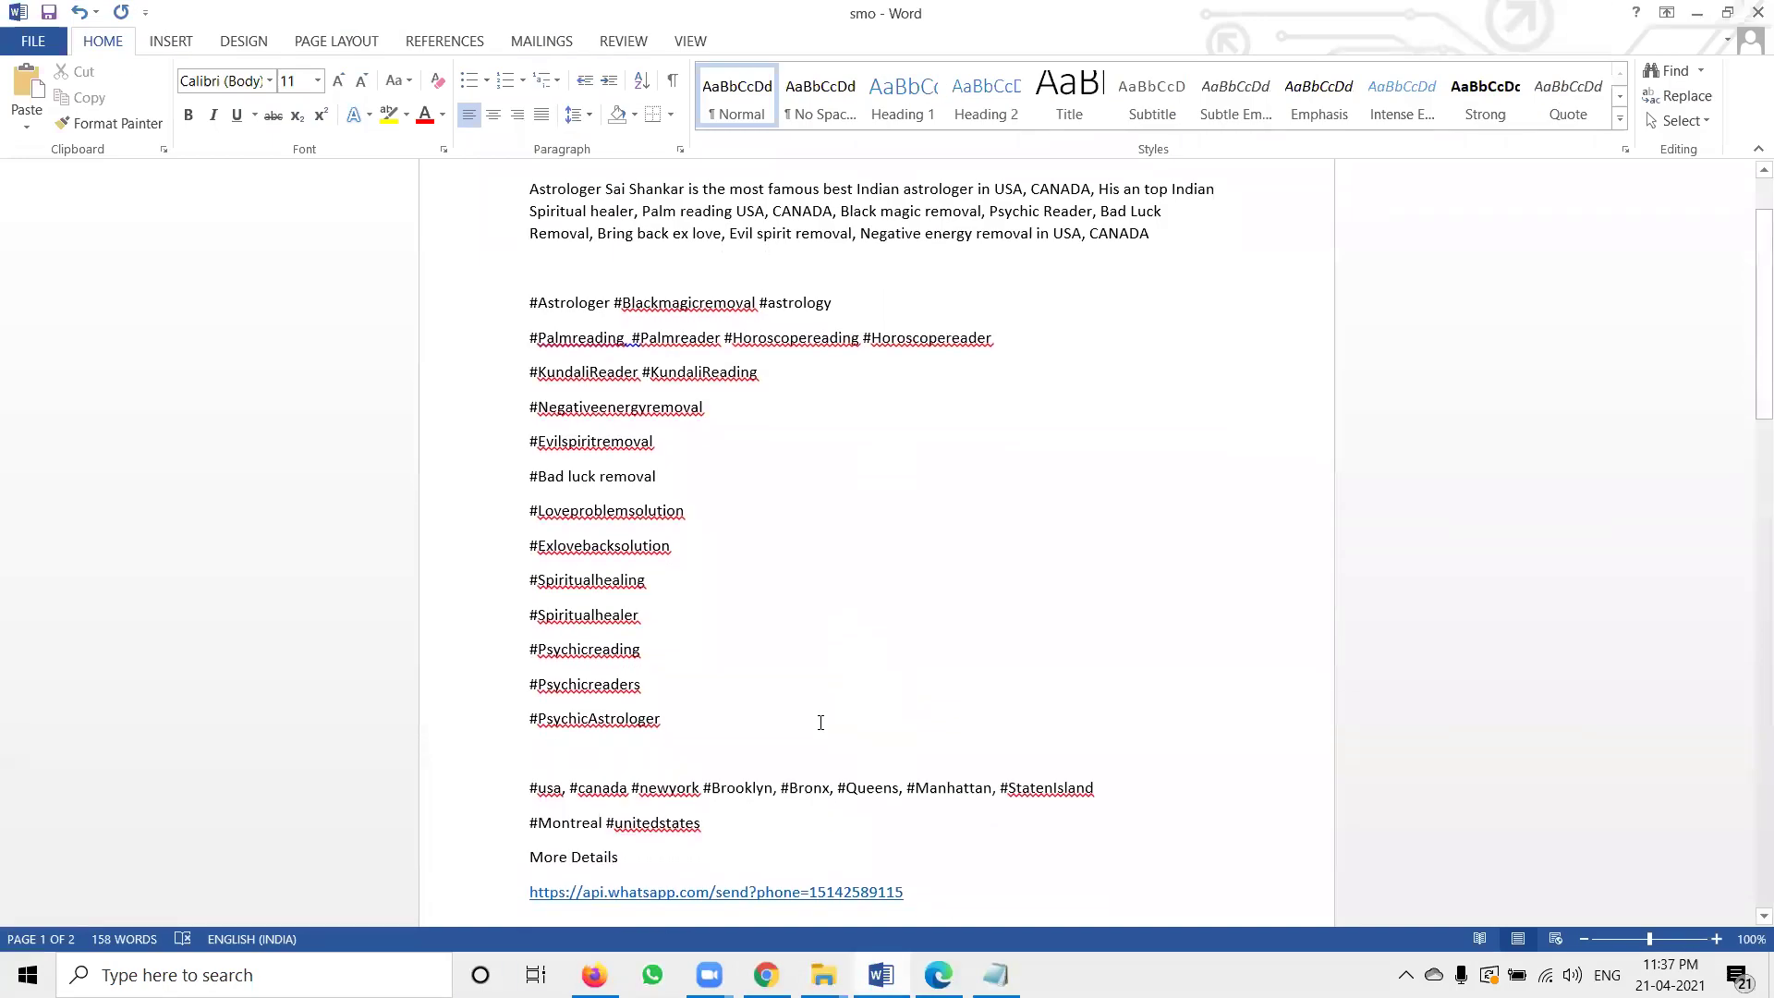
{"action": "scroll", "coordinate": [746, 774], "scroll_direction": "down", "scroll_amount": 8}
{"action": "scroll", "coordinate": [832, 703], "scroll_direction": "up", "scroll_amount": 4}
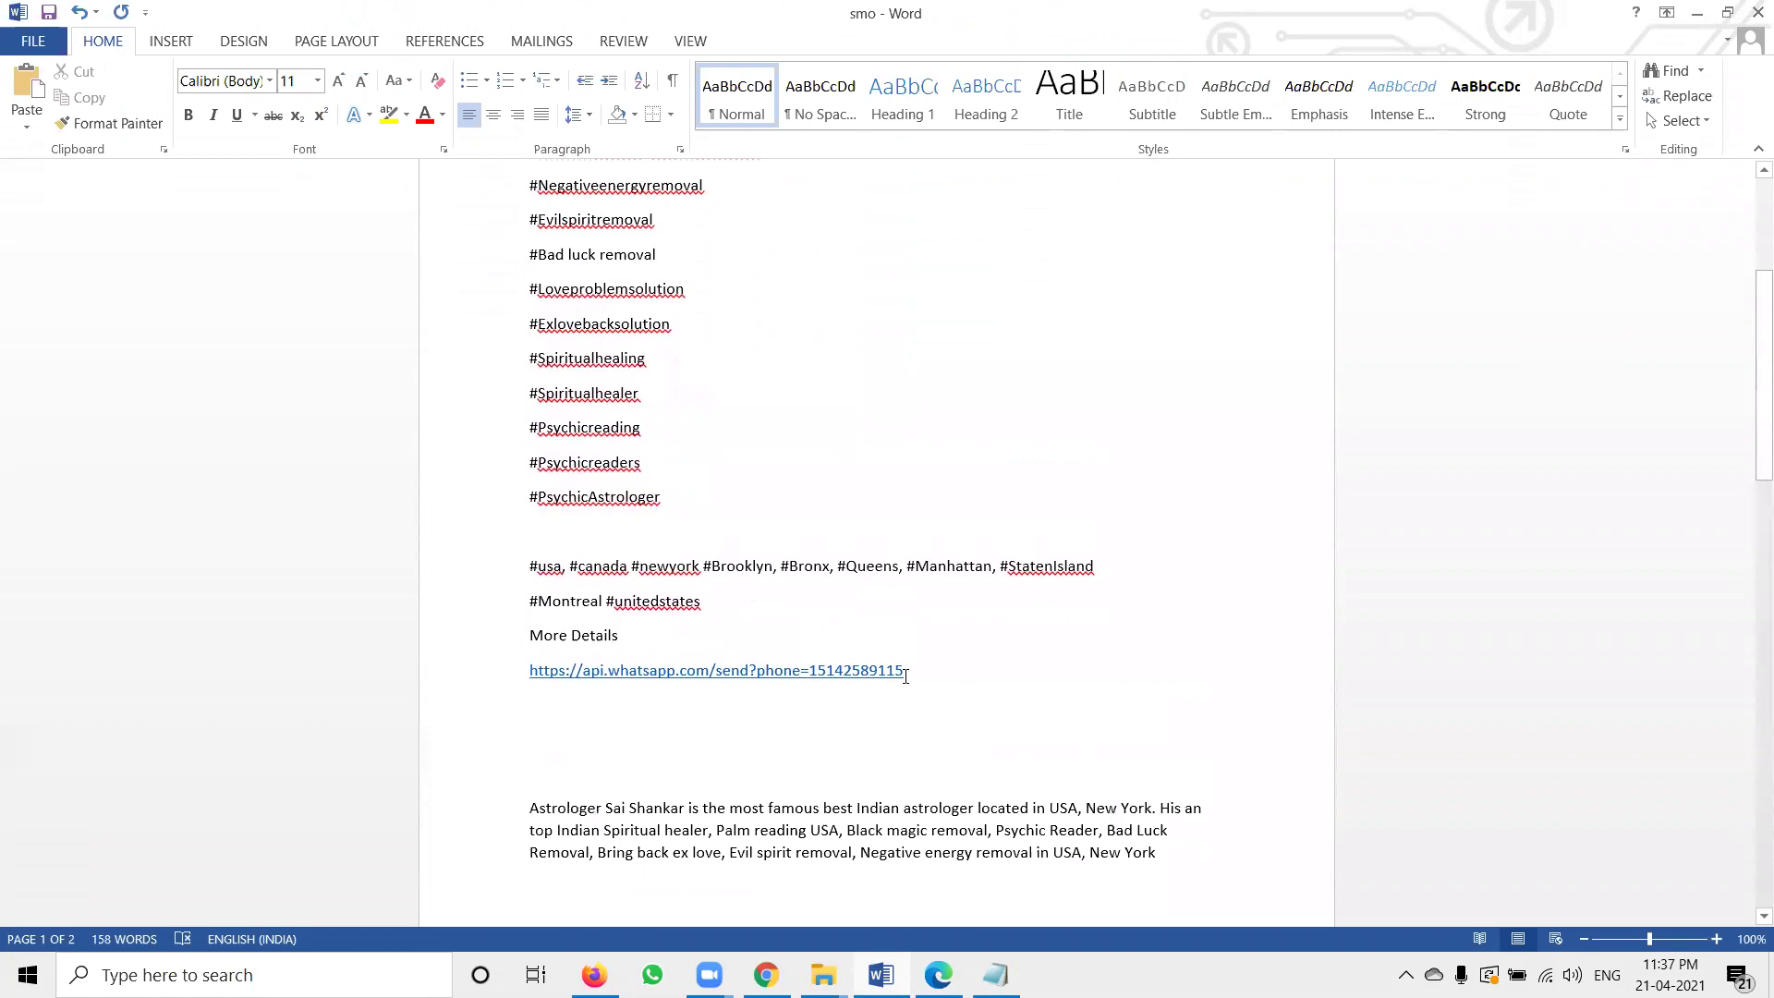
{"action": "left_click_drag", "start_coordinate": [913, 660], "coordinate": [524, 298]}
{"action": "key", "text": "ctrl+c"}
Switch back to Facebook, paste the copied USA, CANADA description as the post's text, and publish the post.
{"action": "key", "text": "alt+Tab"}
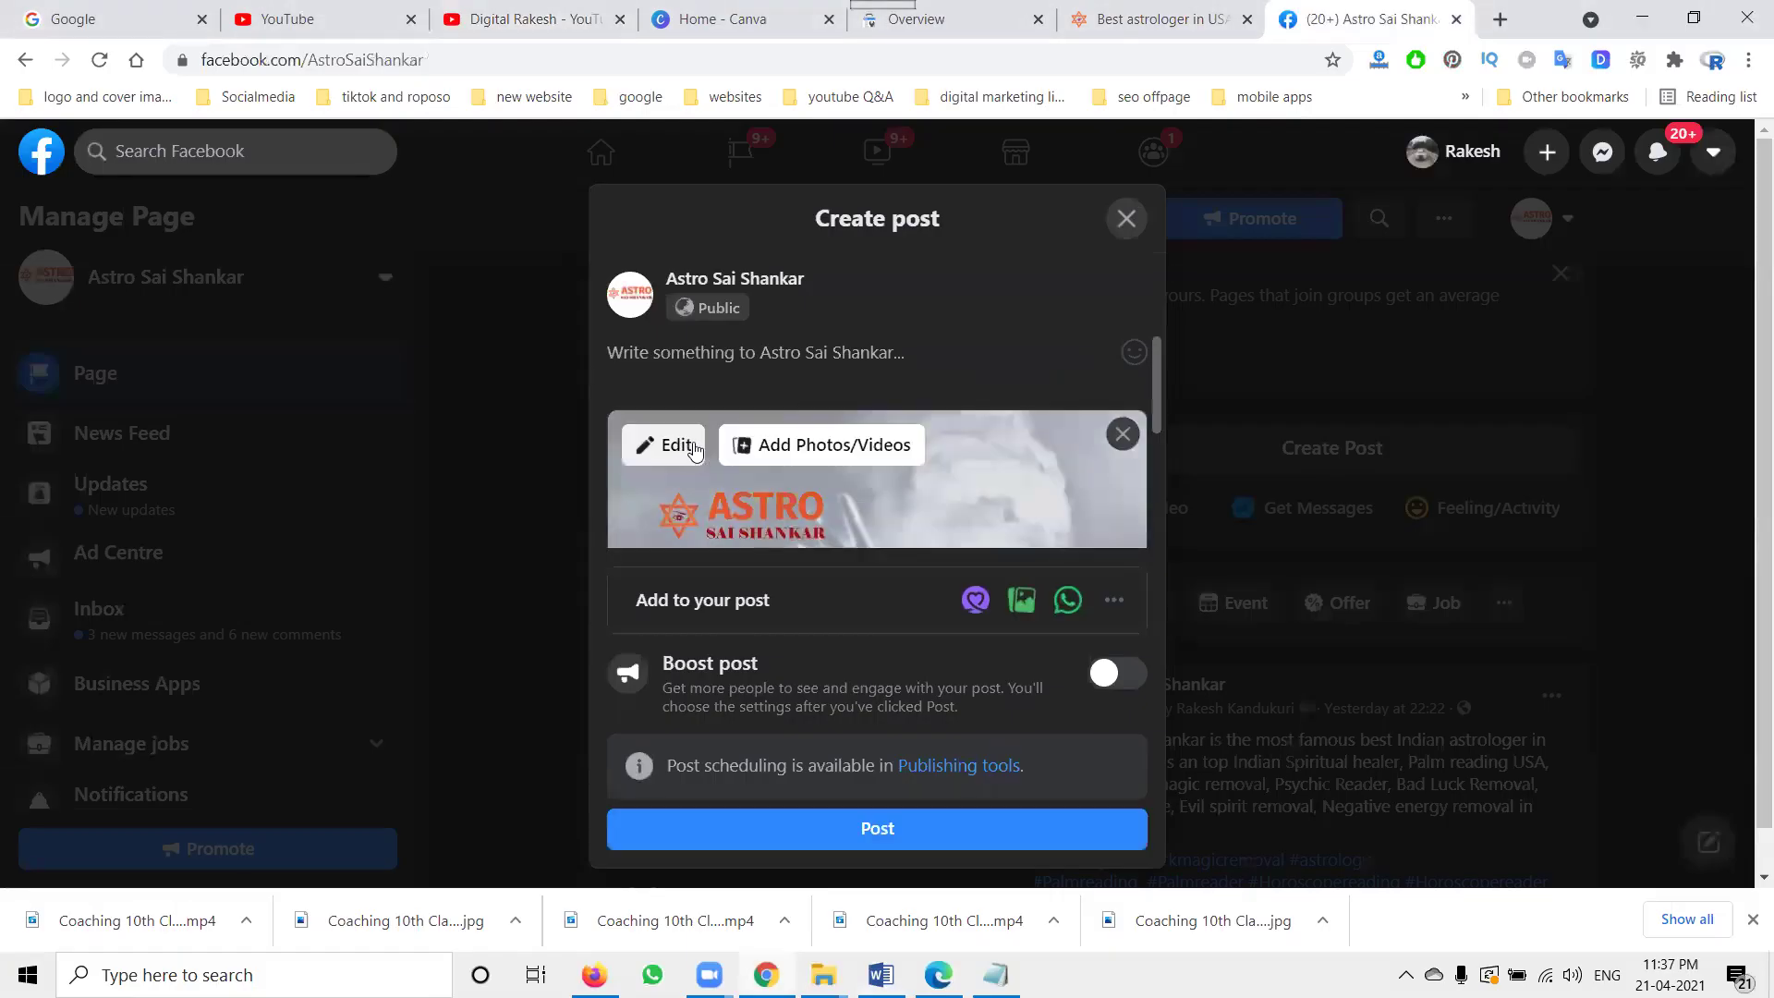
{"action": "left_click", "coordinate": [735, 356]}
{"action": "key", "text": "ctrl+v"}
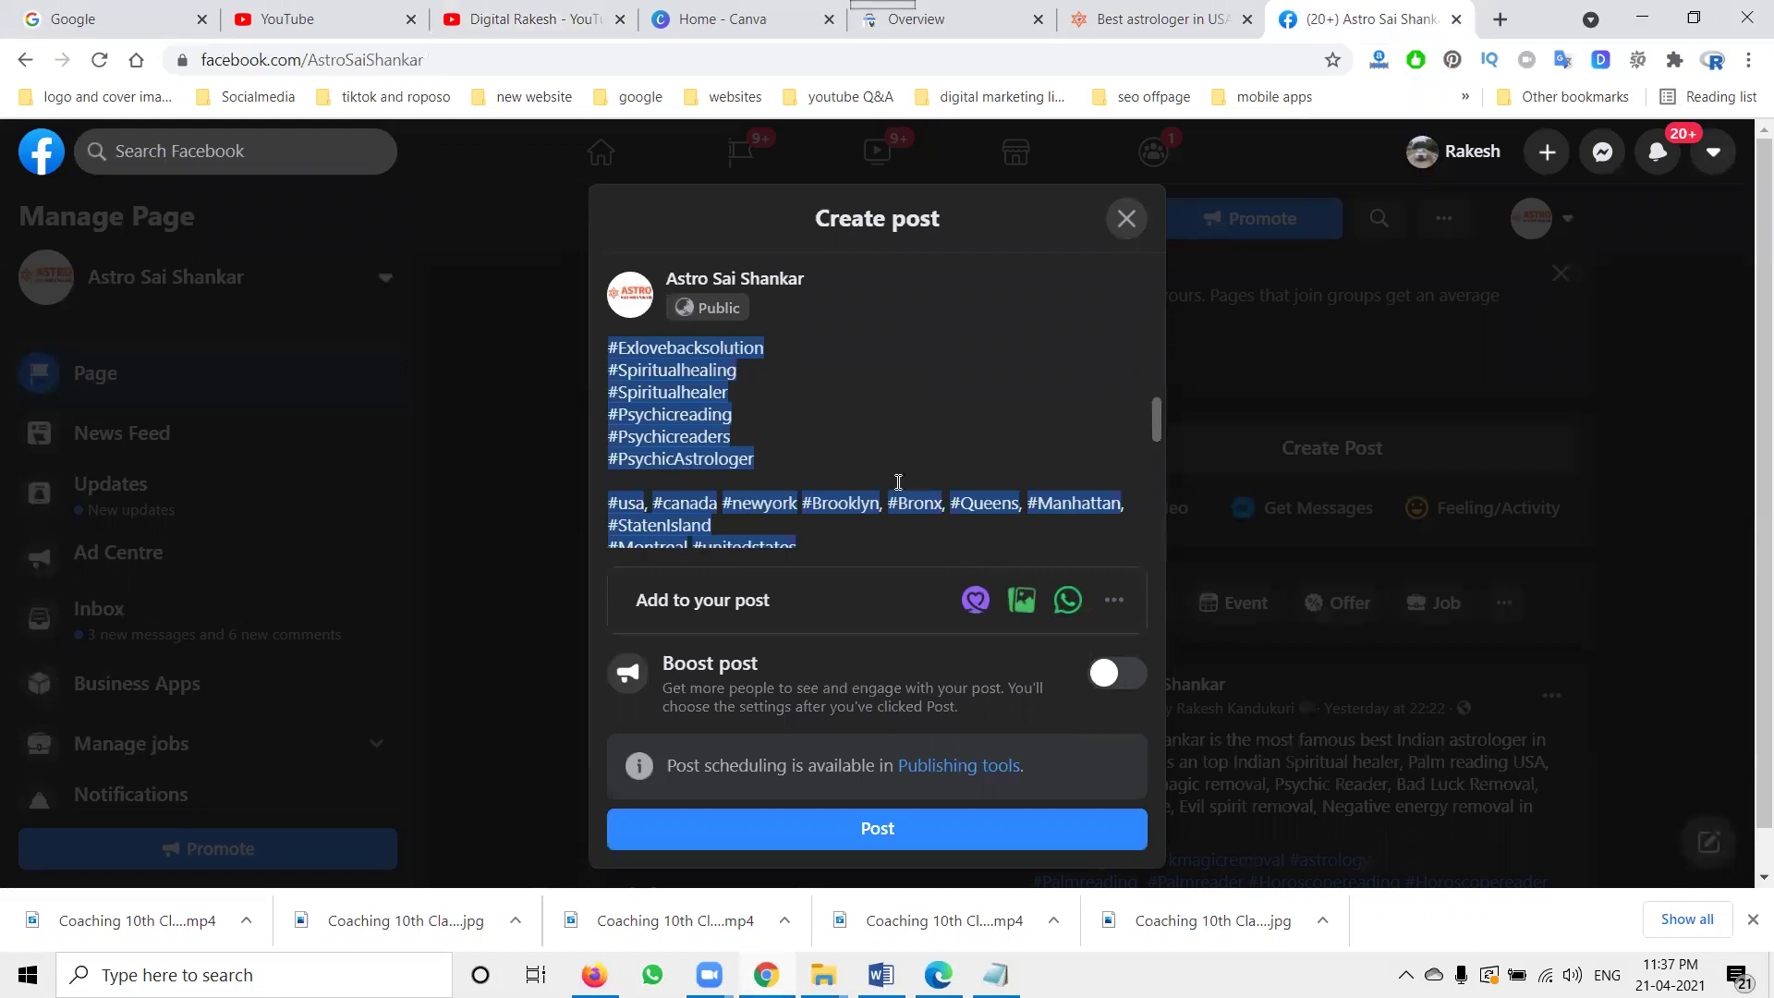
{"action": "scroll", "coordinate": [898, 481], "scroll_direction": "down", "scroll_amount": 5}
{"action": "left_click", "coordinate": [872, 830]}
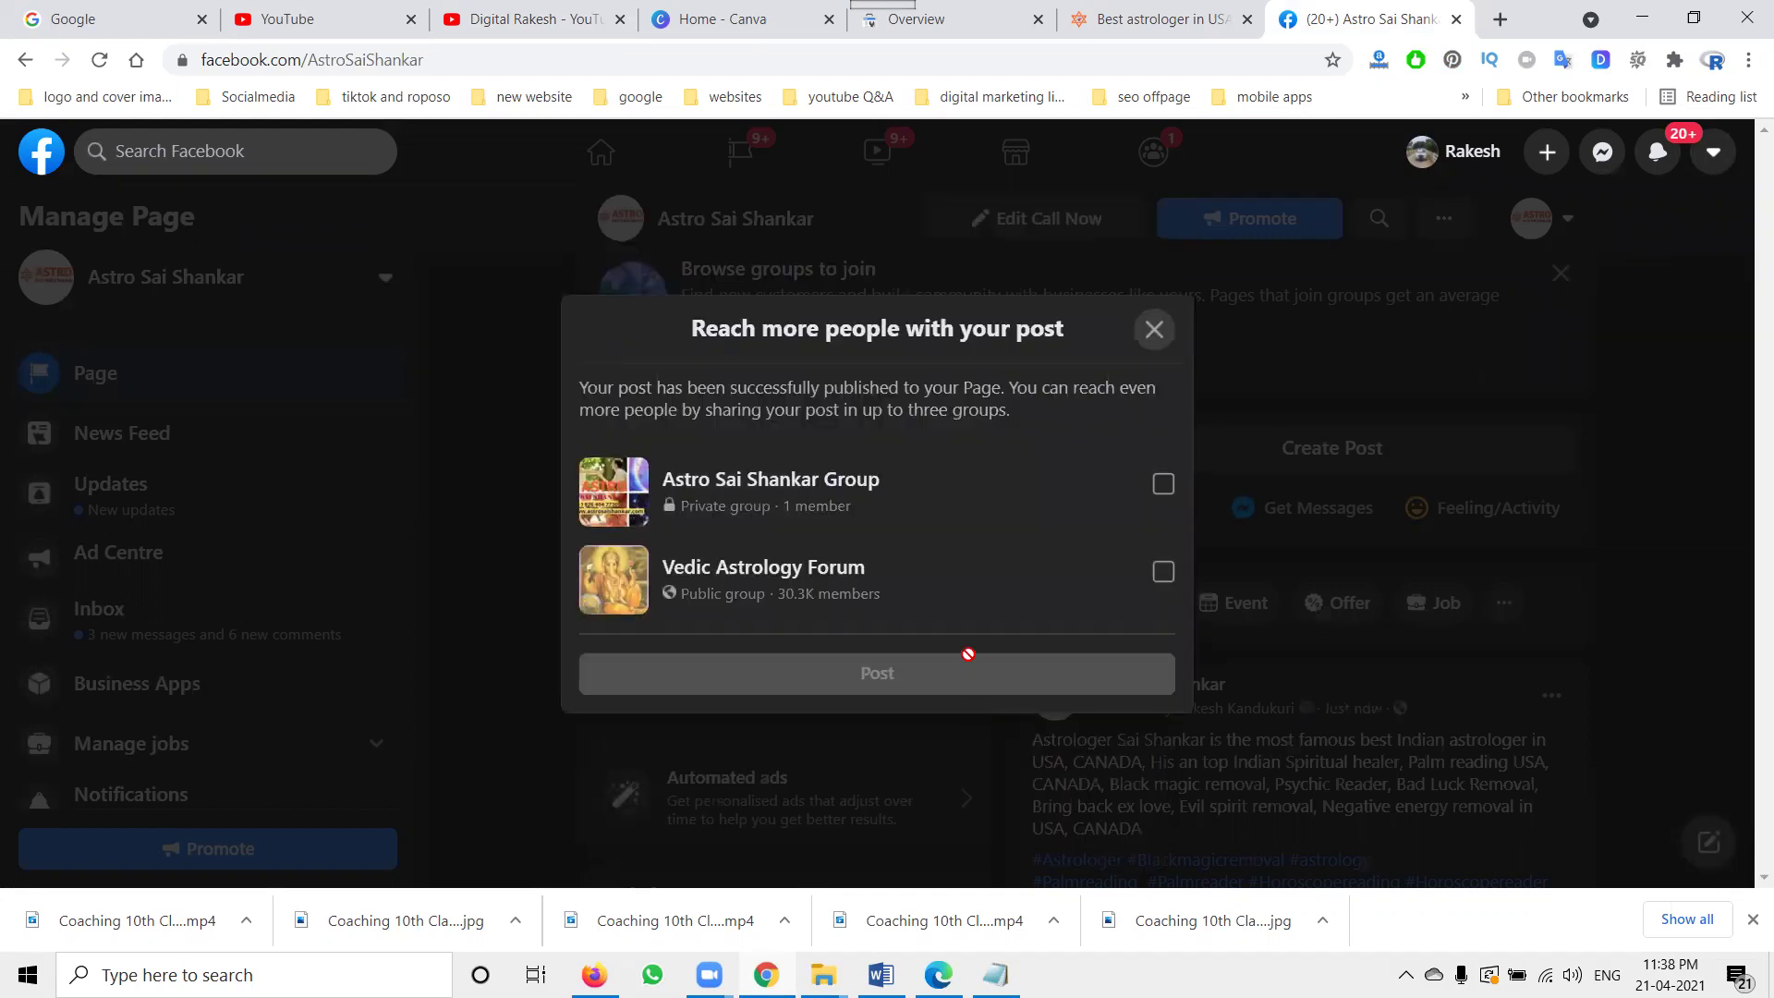
Share the published USA, CANADA post to Astro Sai Shankar Group and Vedic Astrology Forum.
{"action": "left_click", "coordinate": [1118, 482]}
{"action": "left_click", "coordinate": [1117, 581]}
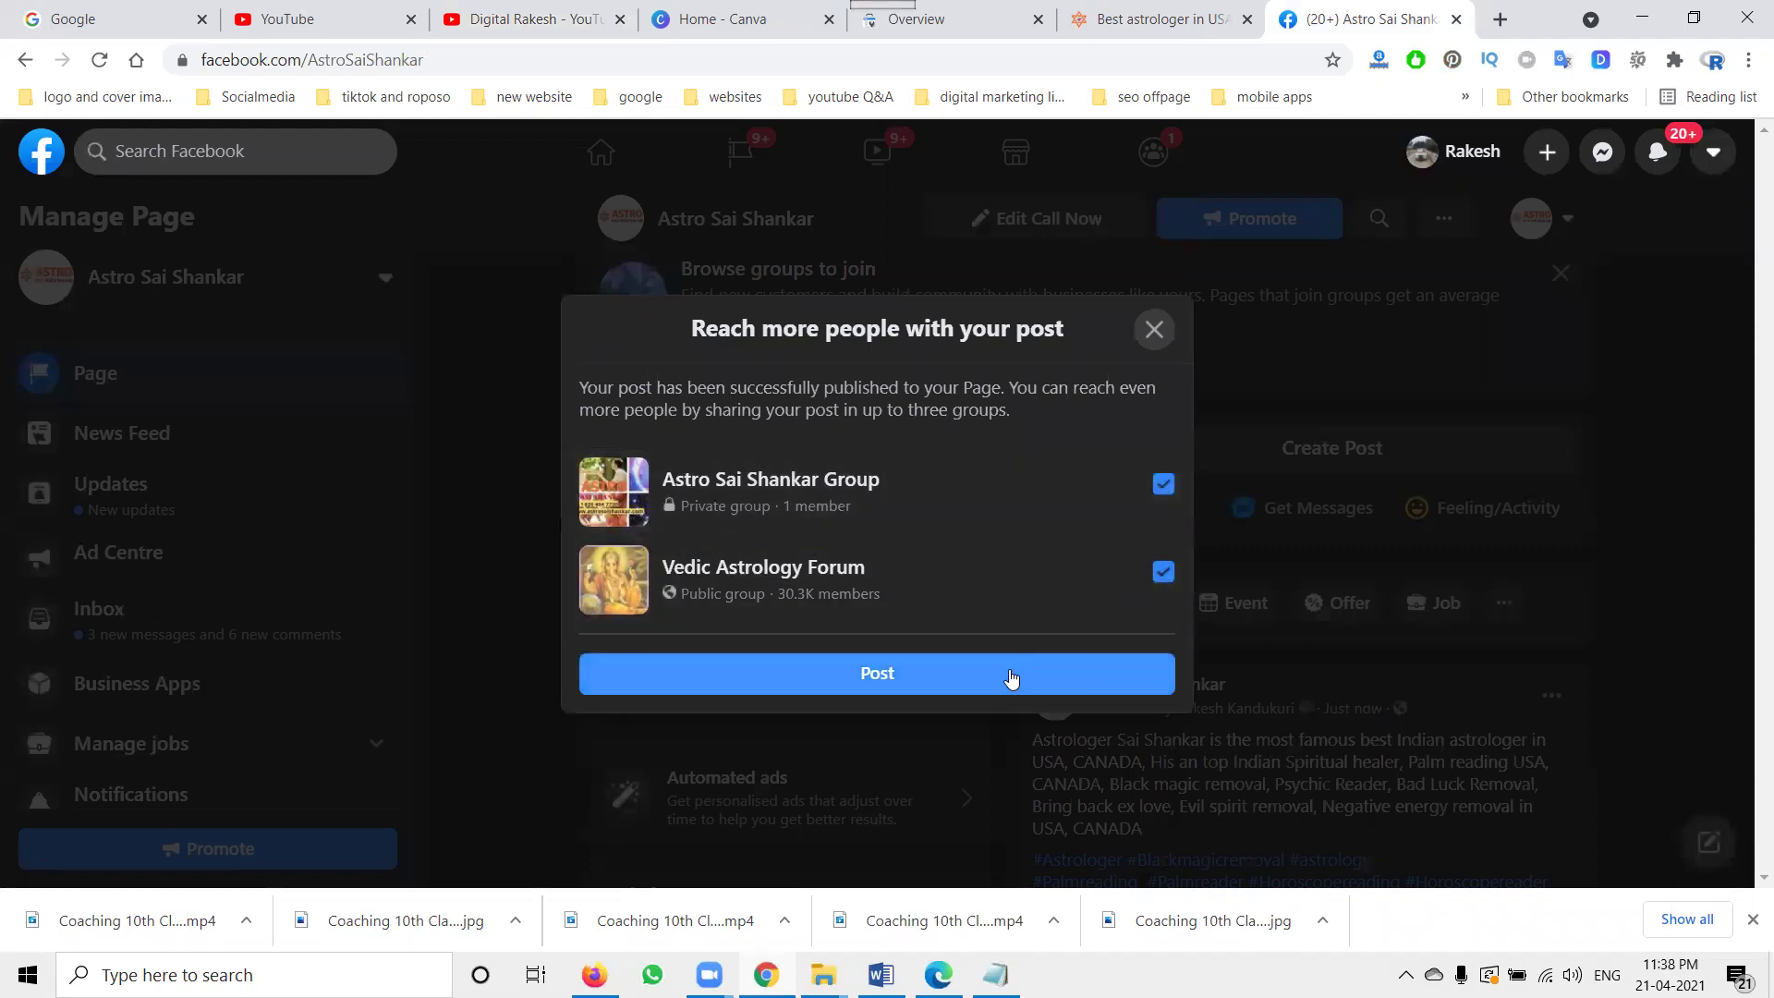
{"action": "left_click", "coordinate": [1011, 678]}
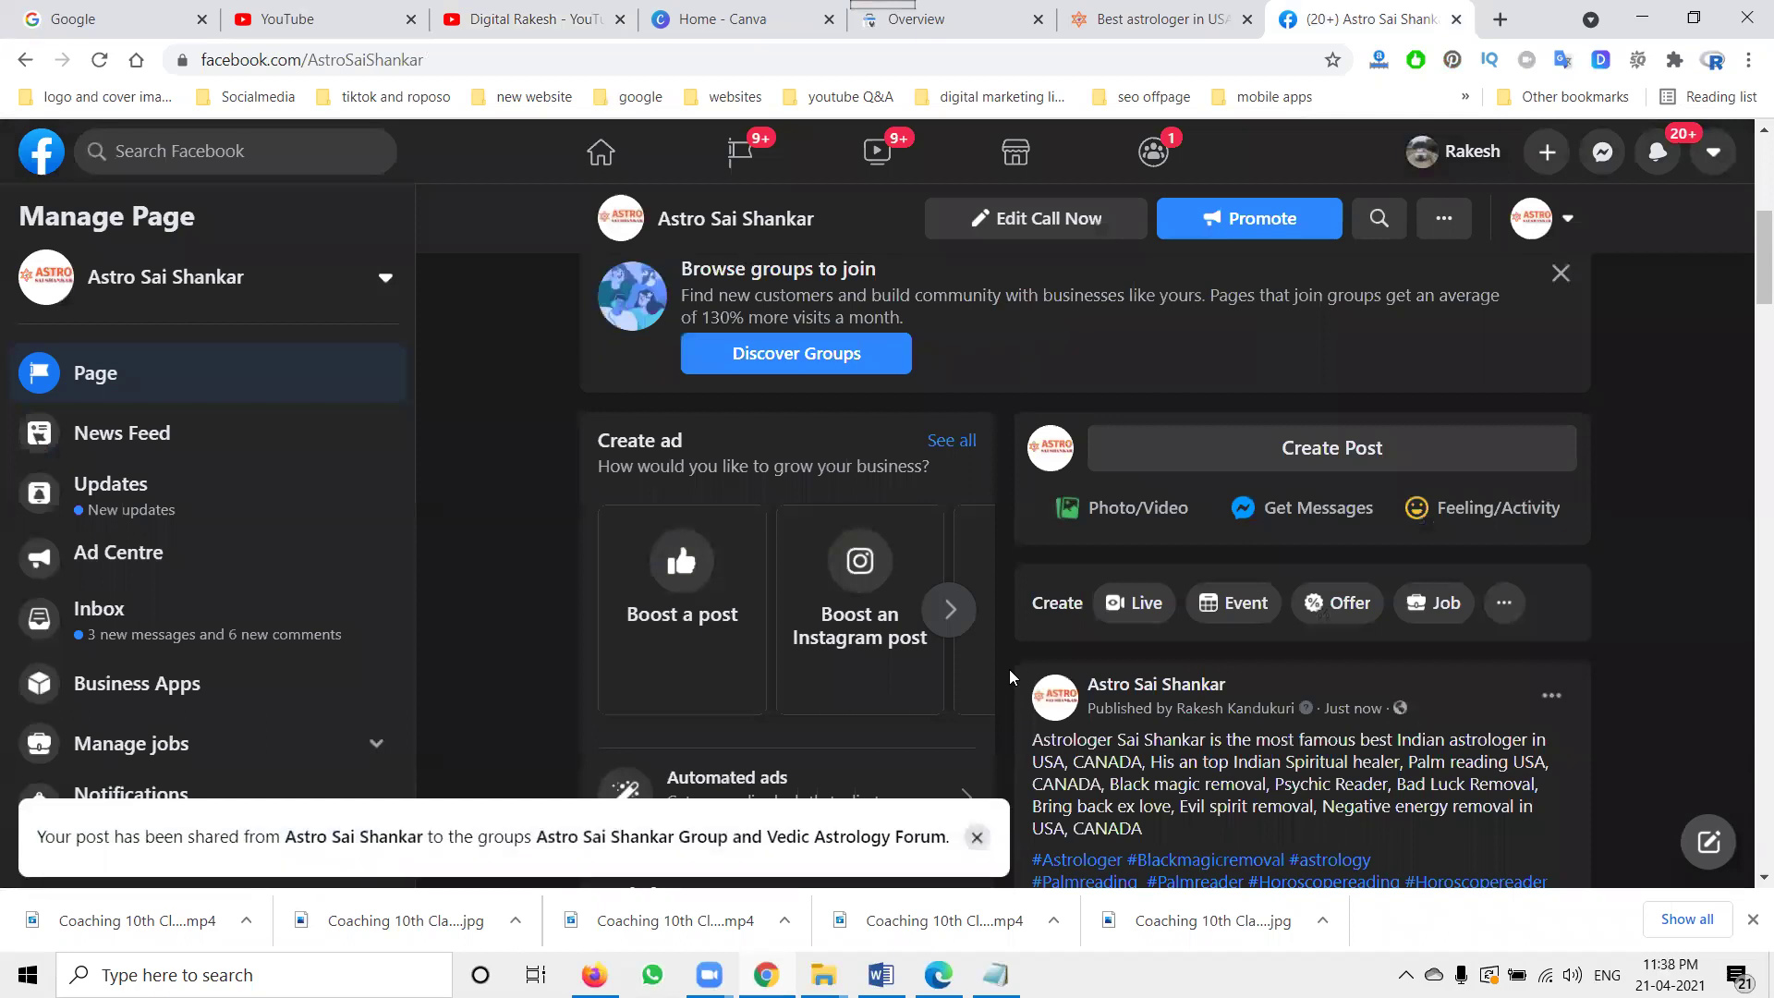
Start another page post and attach the image "astrology services in new york" from the design images folder.
{"action": "left_click", "coordinate": [1230, 450]}
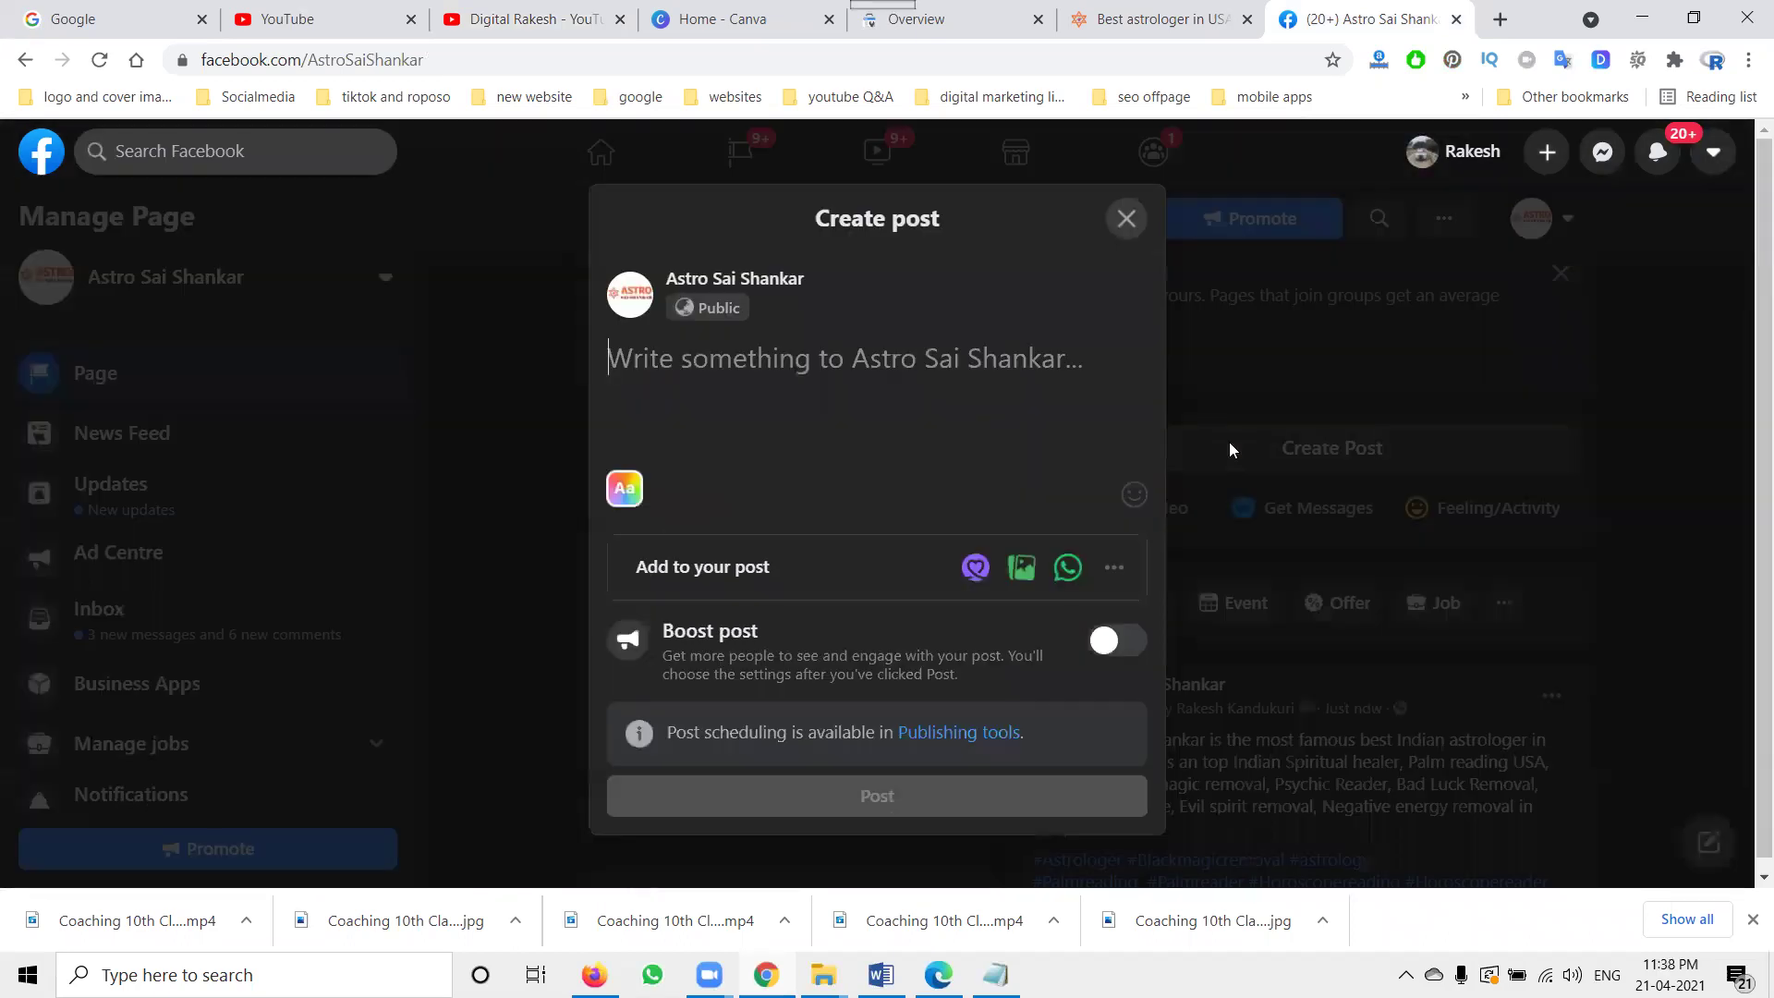
{"action": "left_click", "coordinate": [1021, 567]}
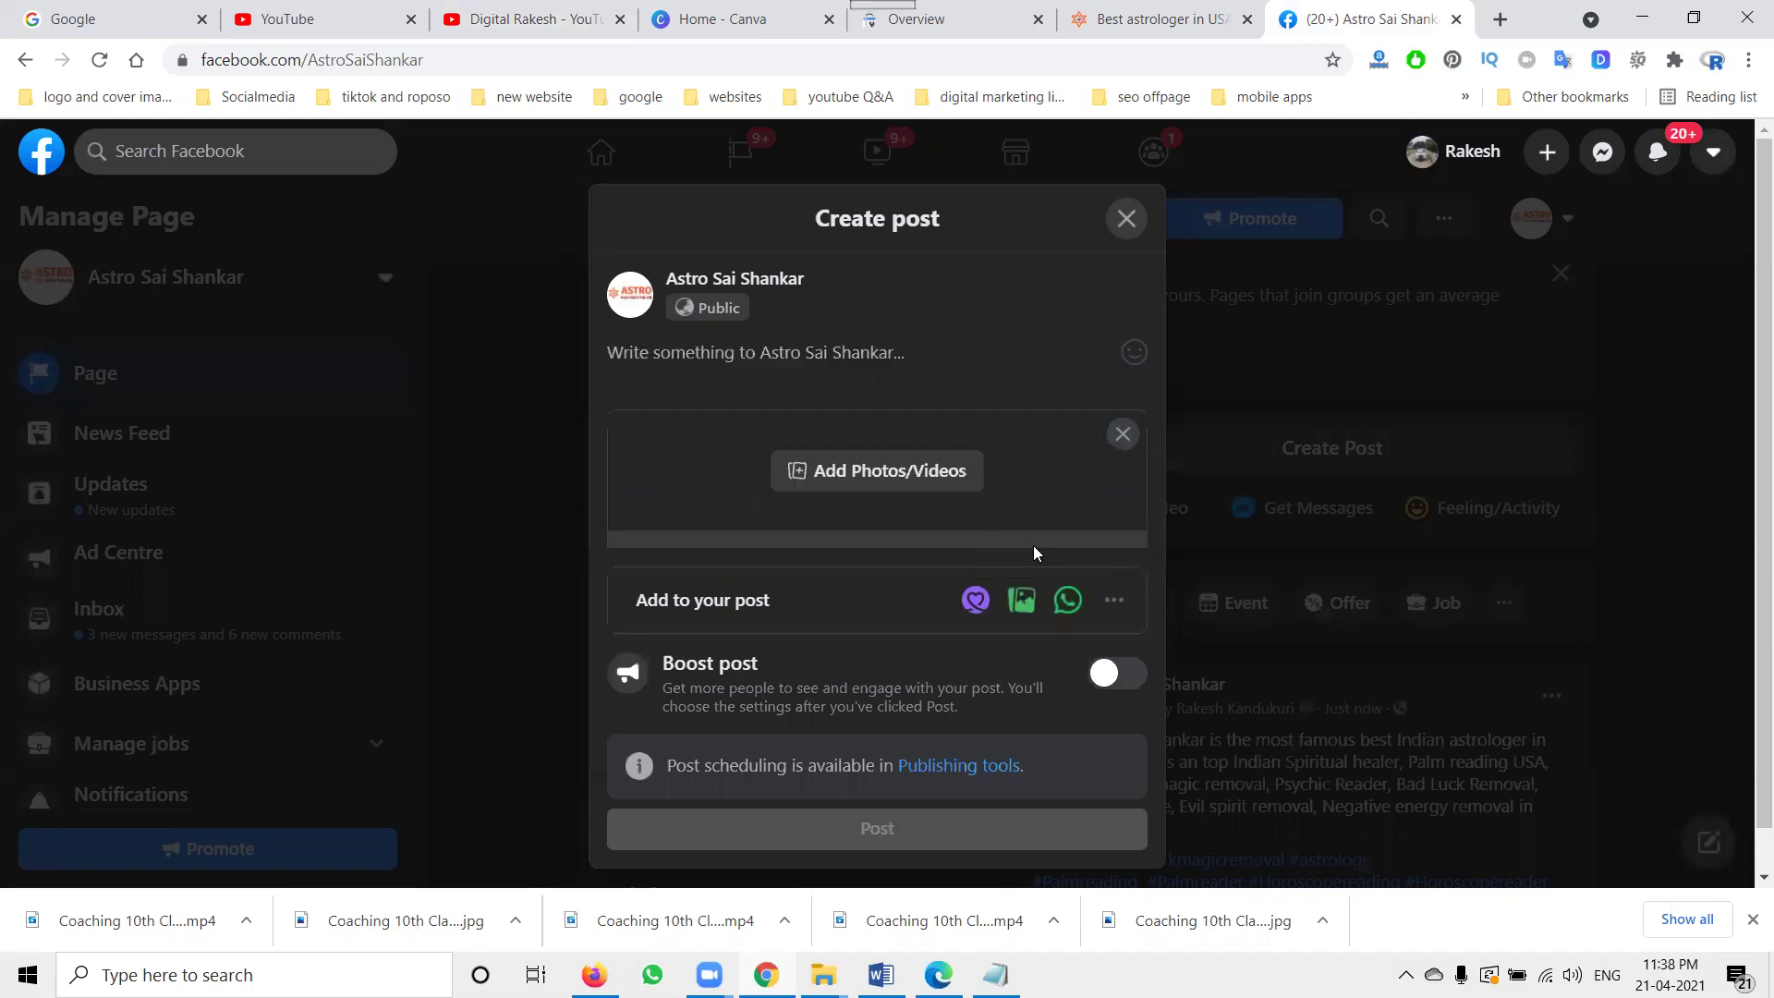
{"action": "left_click", "coordinate": [913, 483]}
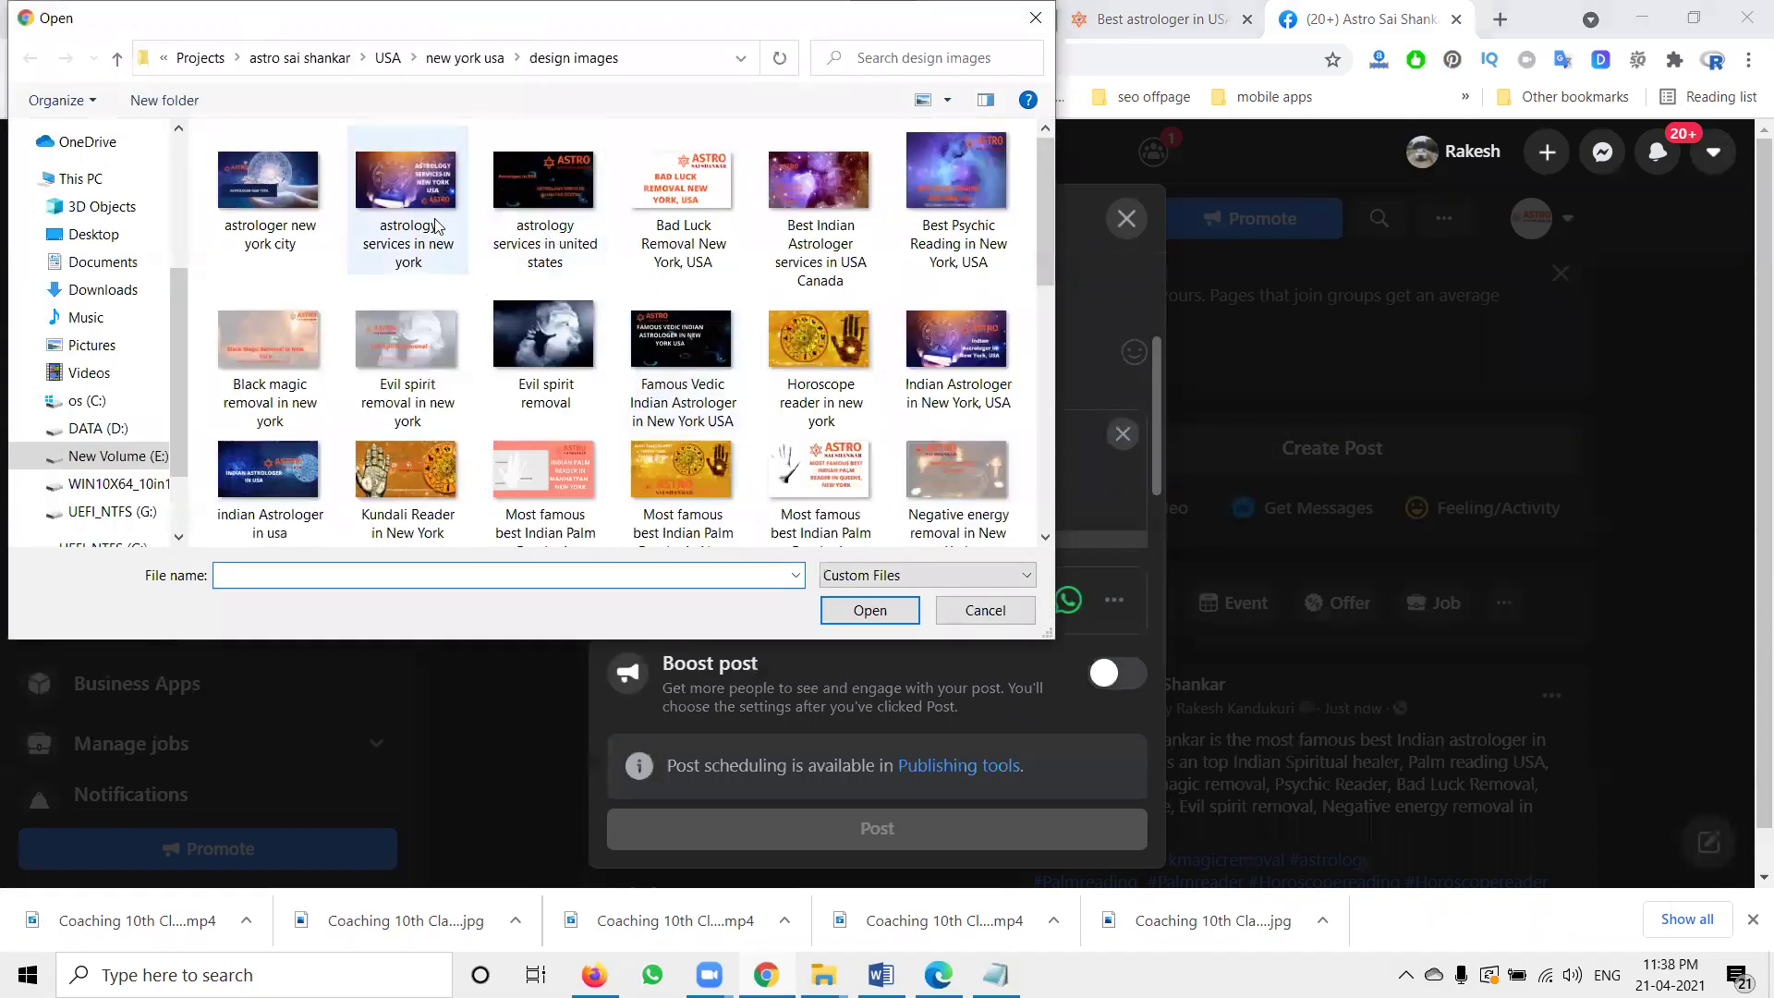
{"action": "double_click", "coordinate": [415, 214]}
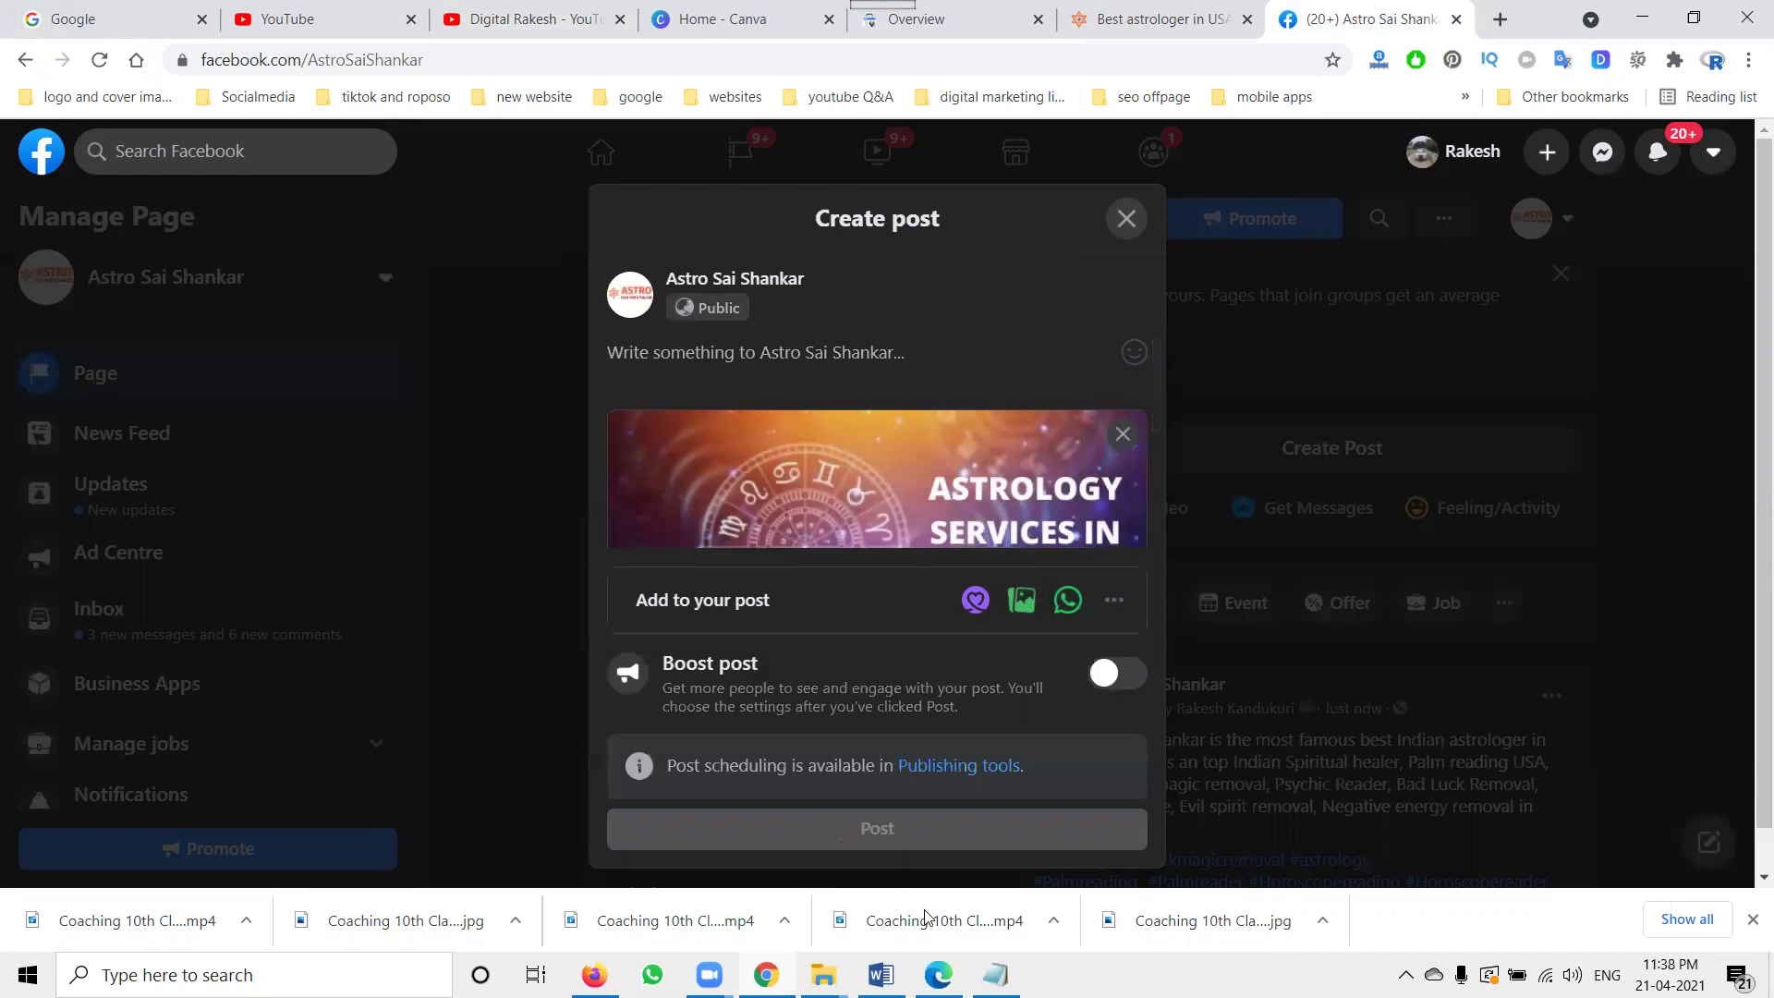
Switch to the smo document in Word and copy the USA, New York description with its hashtags and WhatsApp link.
{"action": "key", "text": "alt+Tab"}
{"action": "scroll", "coordinate": [868, 647], "scroll_direction": "down", "scroll_amount": 10}
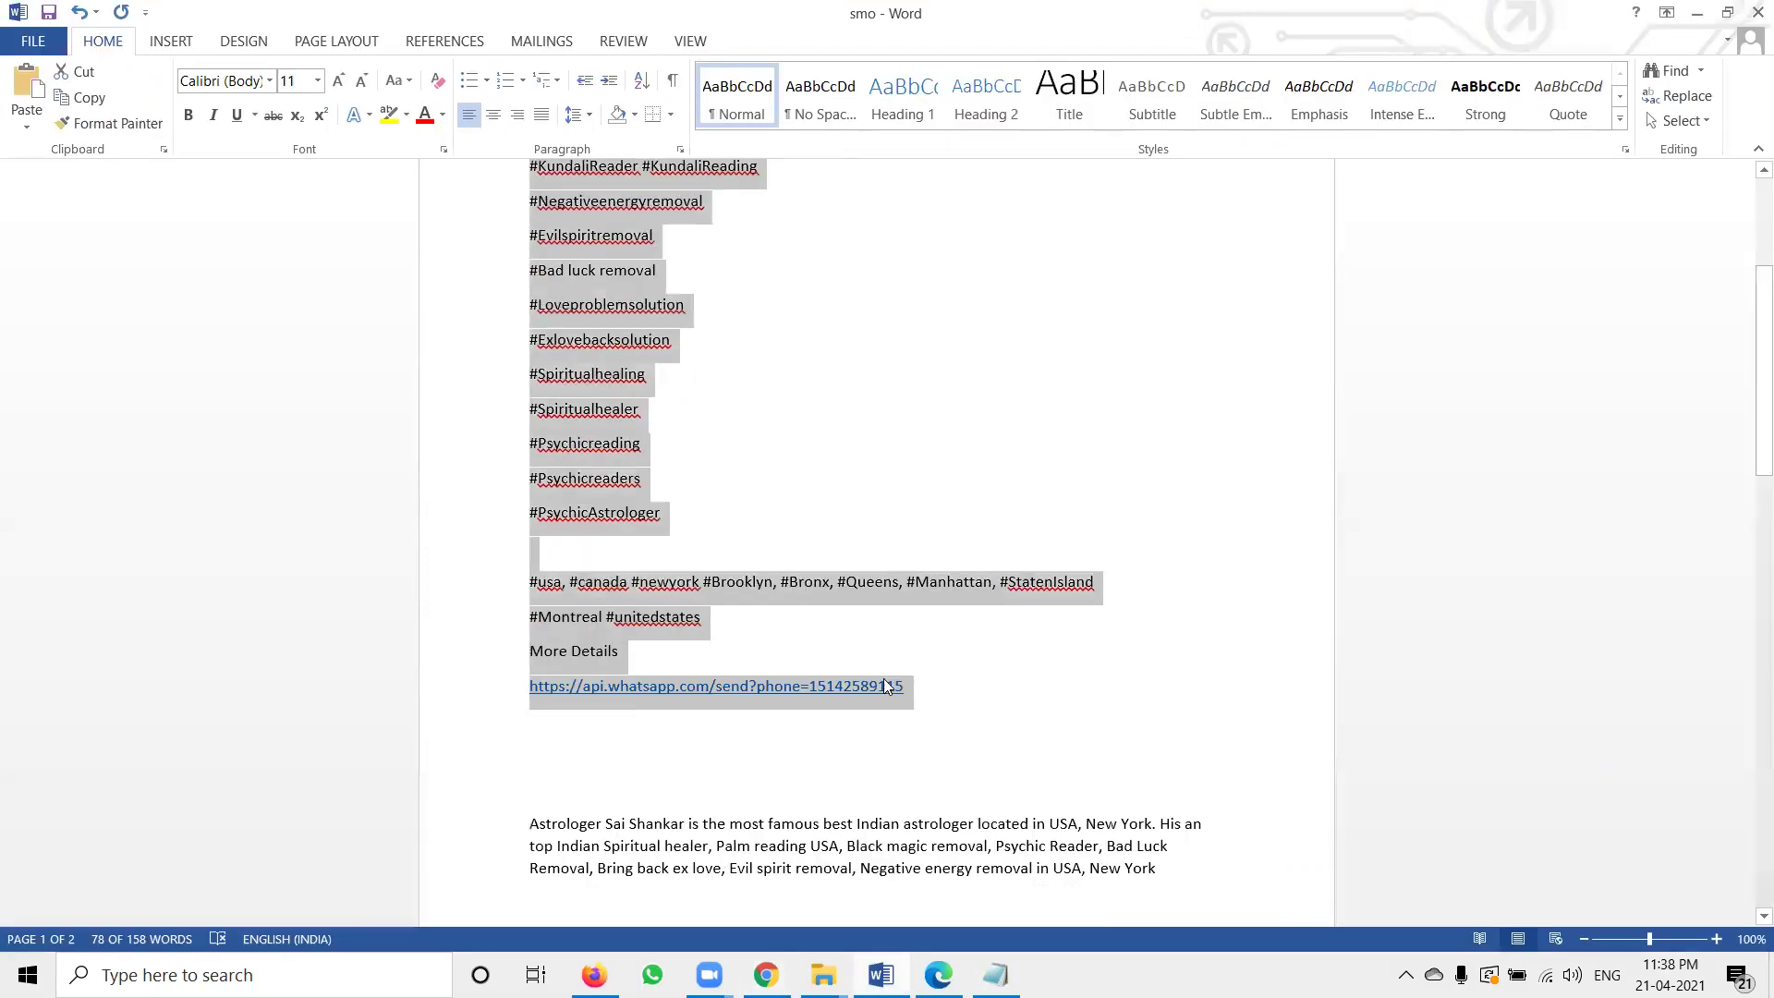
{"action": "left_click_drag", "start_coordinate": [475, 330], "coordinate": [510, 809]}
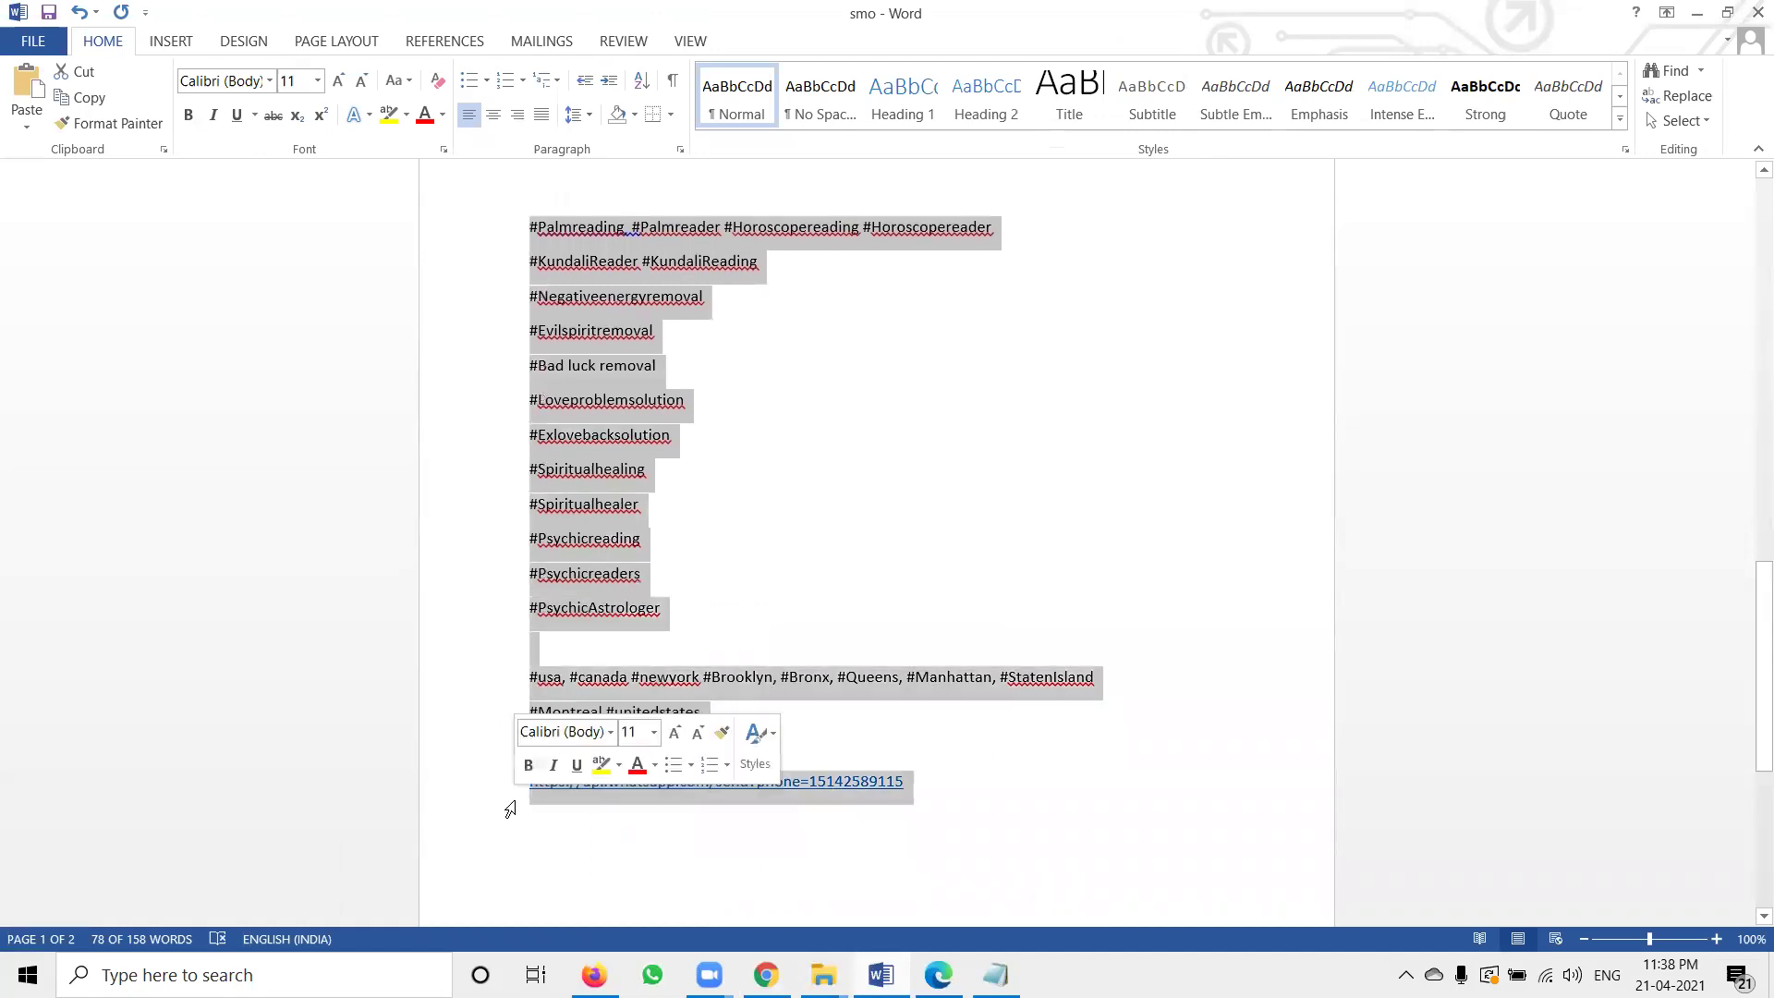
{"action": "key", "text": "ctrl+c"}
Switch back to Facebook, paste the copied USA, New York description as the post's text, and publish the post.
{"action": "key", "text": "alt+Tab"}
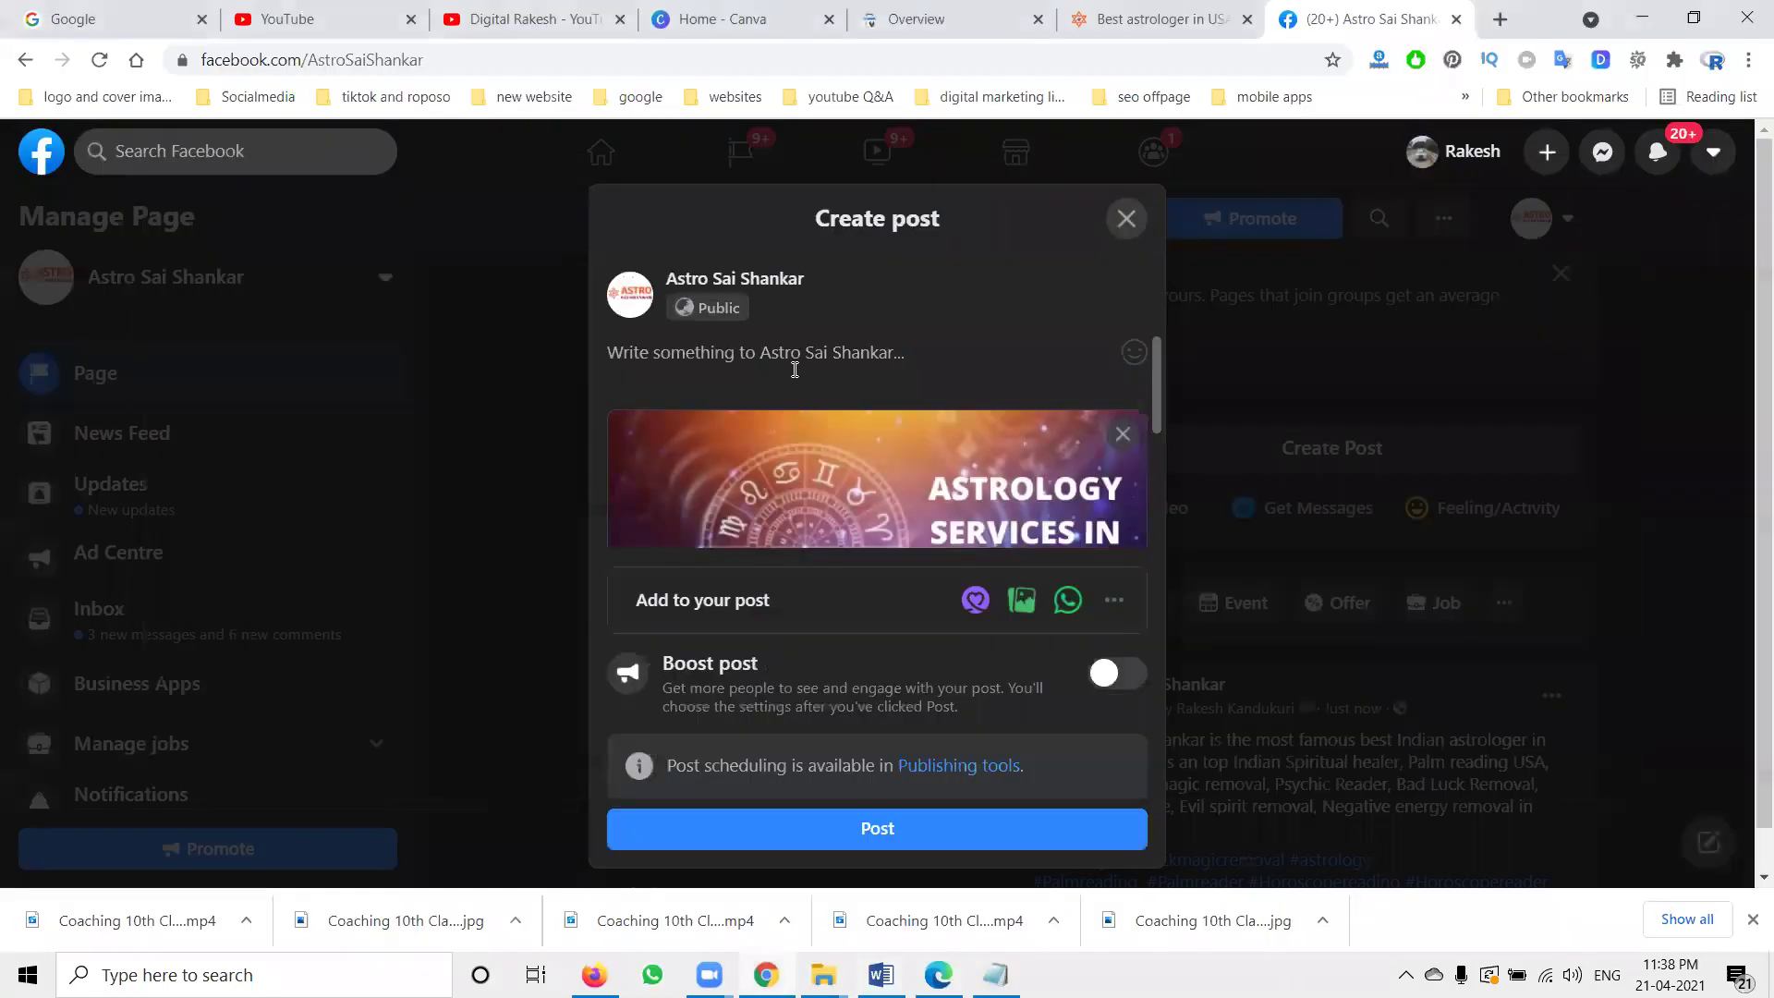
{"action": "left_click", "coordinate": [793, 360]}
{"action": "key", "text": "ctrl+v"}
{"action": "scroll", "coordinate": [843, 410], "scroll_direction": "up", "scroll_amount": 5}
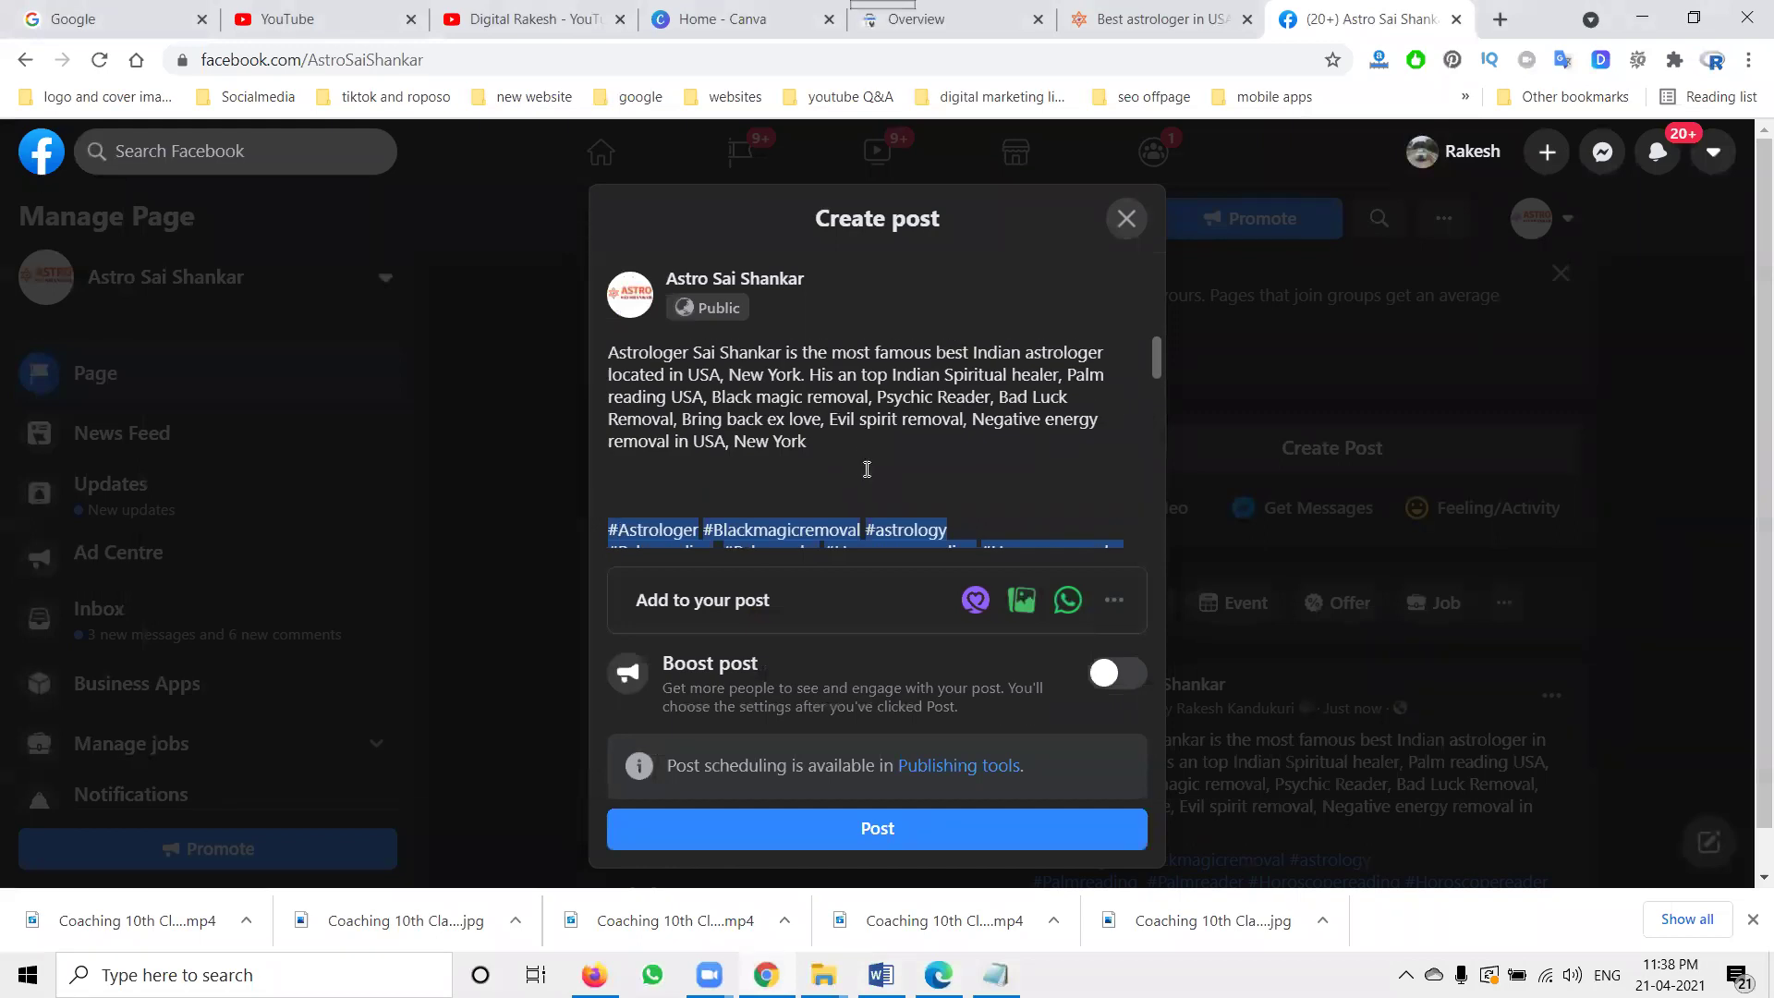
{"action": "scroll", "coordinate": [868, 468], "scroll_direction": "down", "scroll_amount": 6}
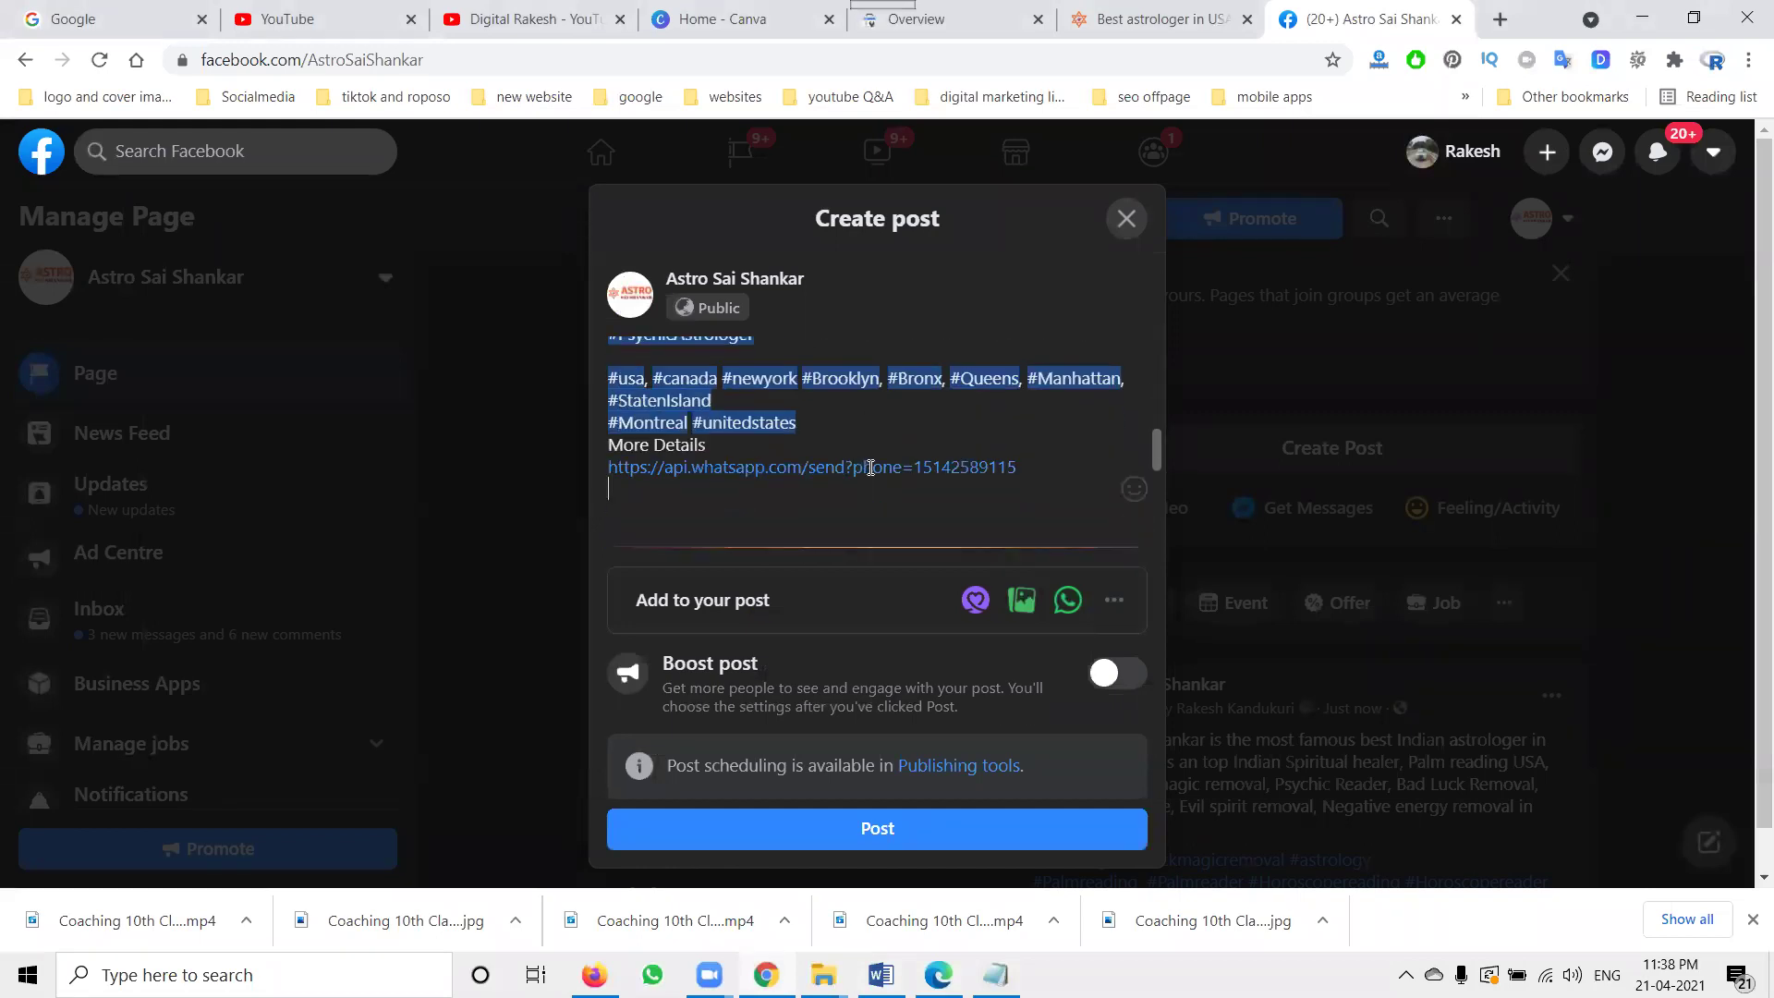
{"action": "left_click", "coordinate": [906, 837]}
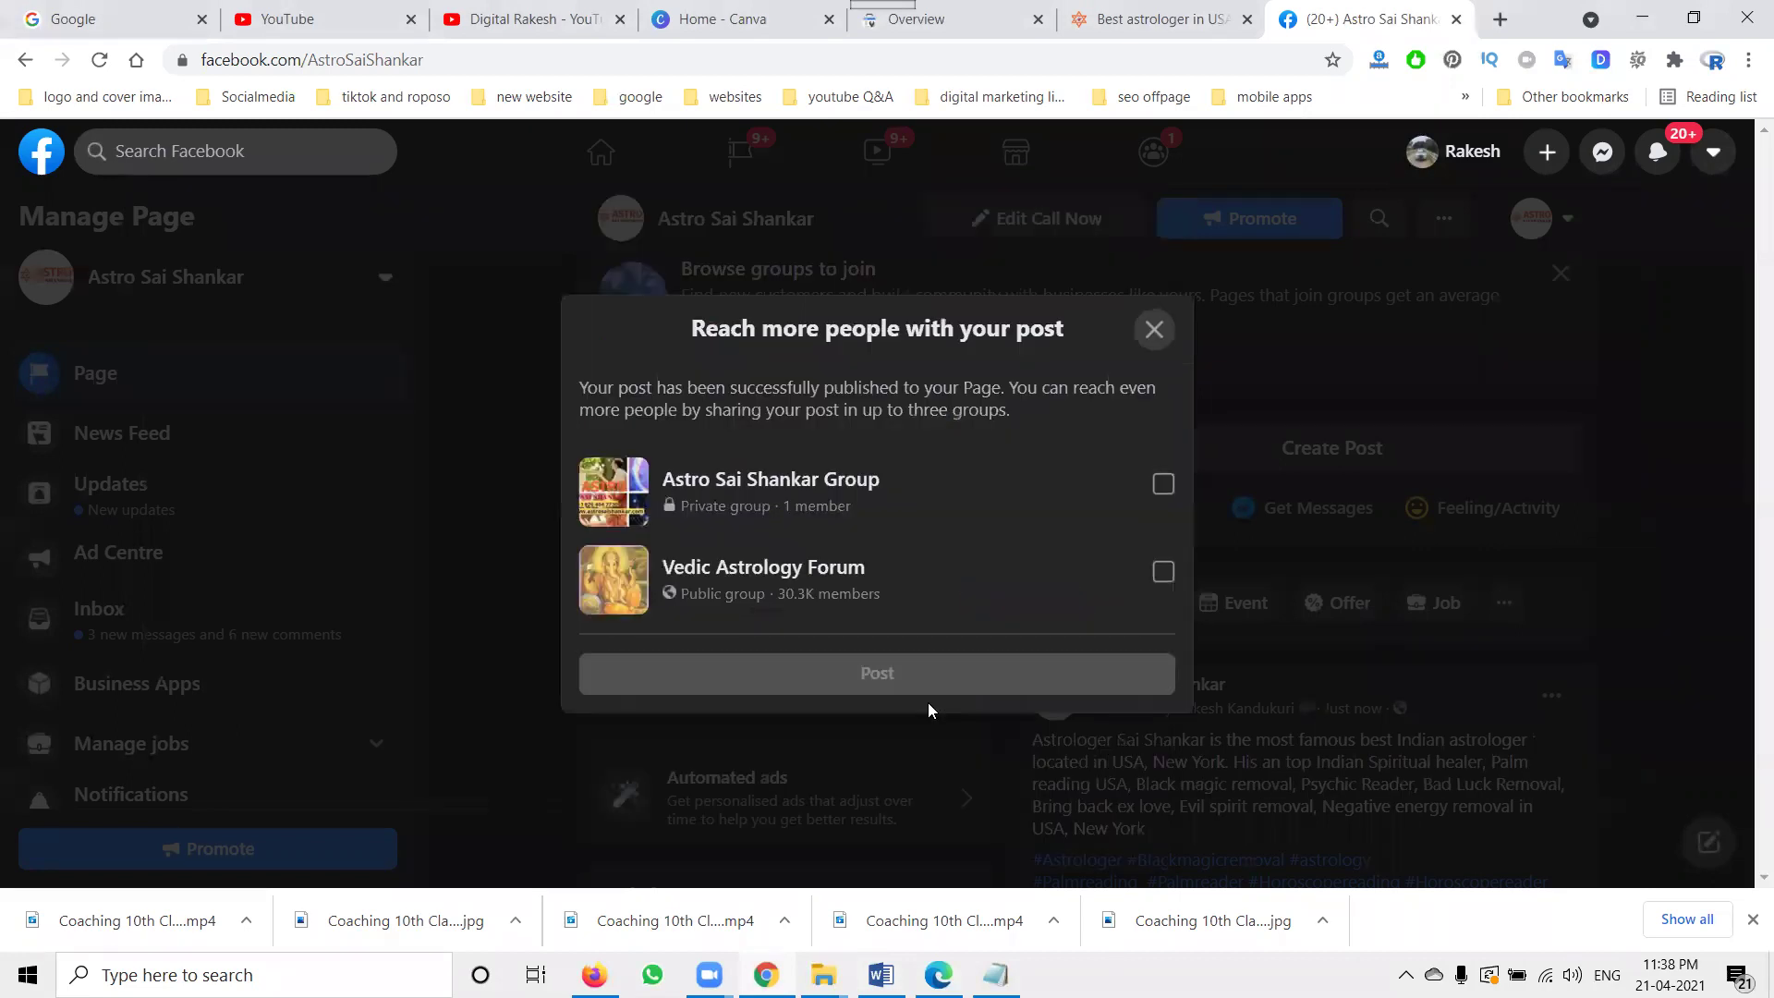
Share the published USA, New York post to Astro Sai Shankar Group and Vedic Astrology Forum.
{"action": "left_click", "coordinate": [1157, 486]}
{"action": "left_click", "coordinate": [1159, 566]}
{"action": "left_click", "coordinate": [998, 681]}
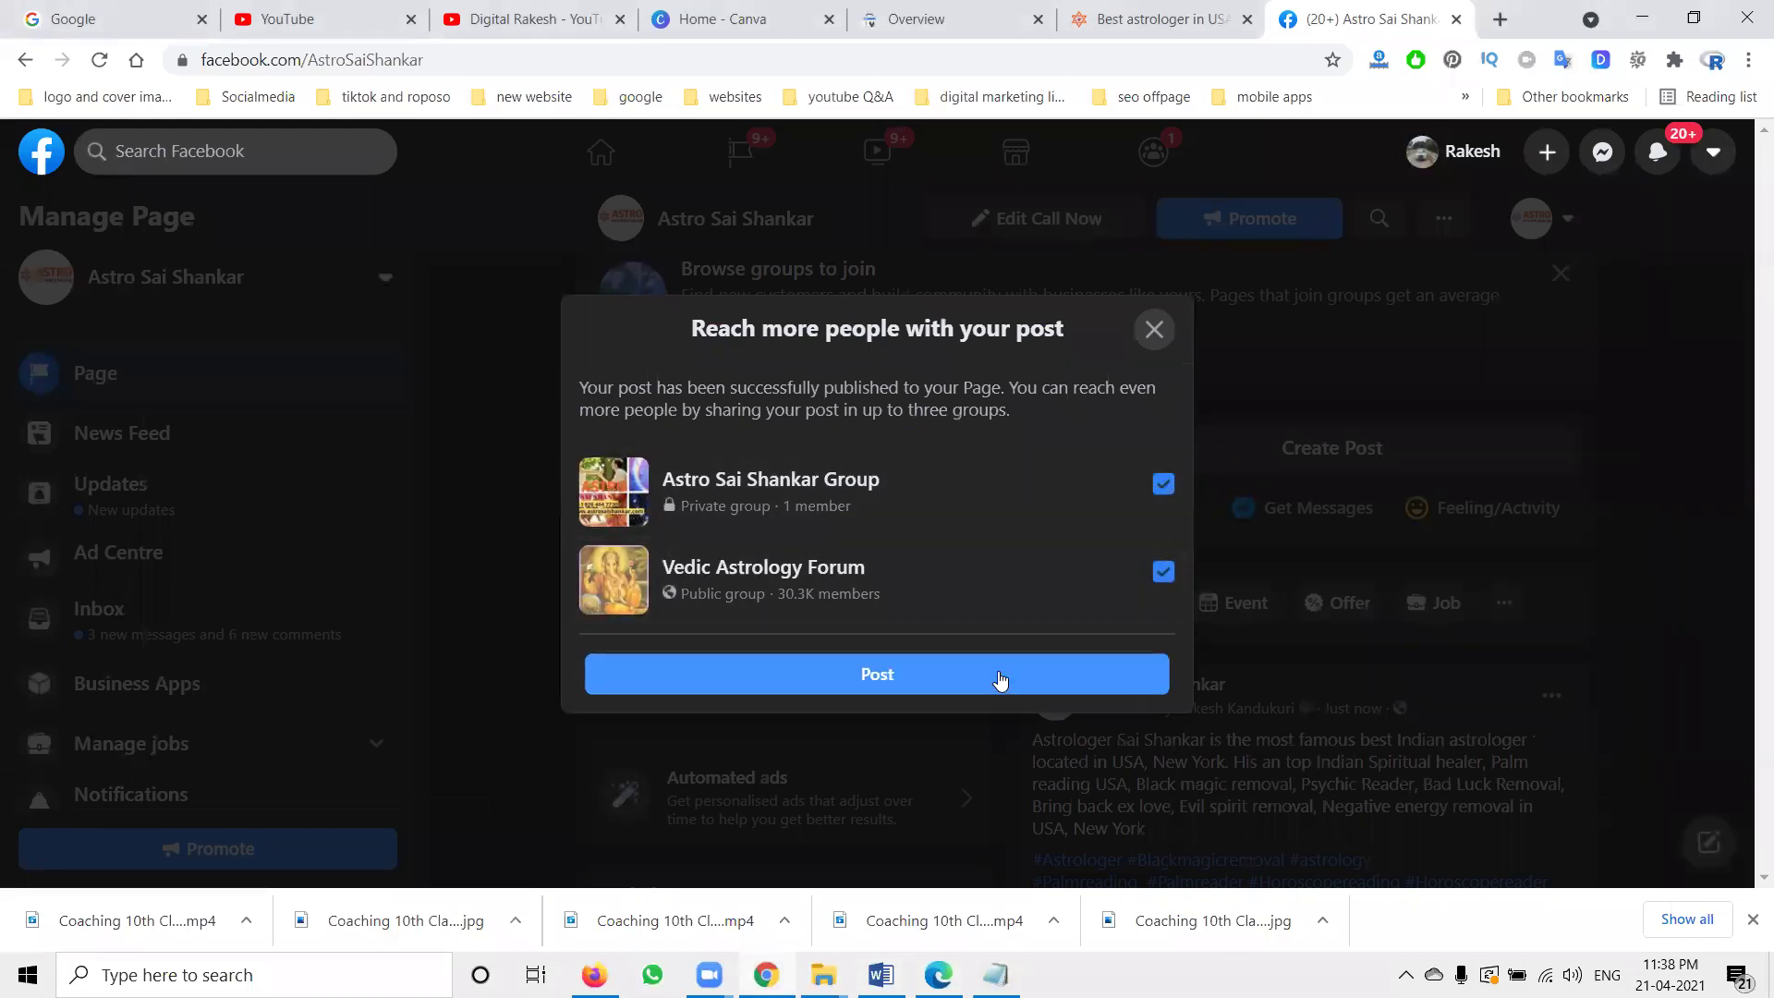
Open the page's Groups section and review its linked groups.
{"action": "scroll", "coordinate": [952, 665], "scroll_direction": "up", "scroll_amount": 4}
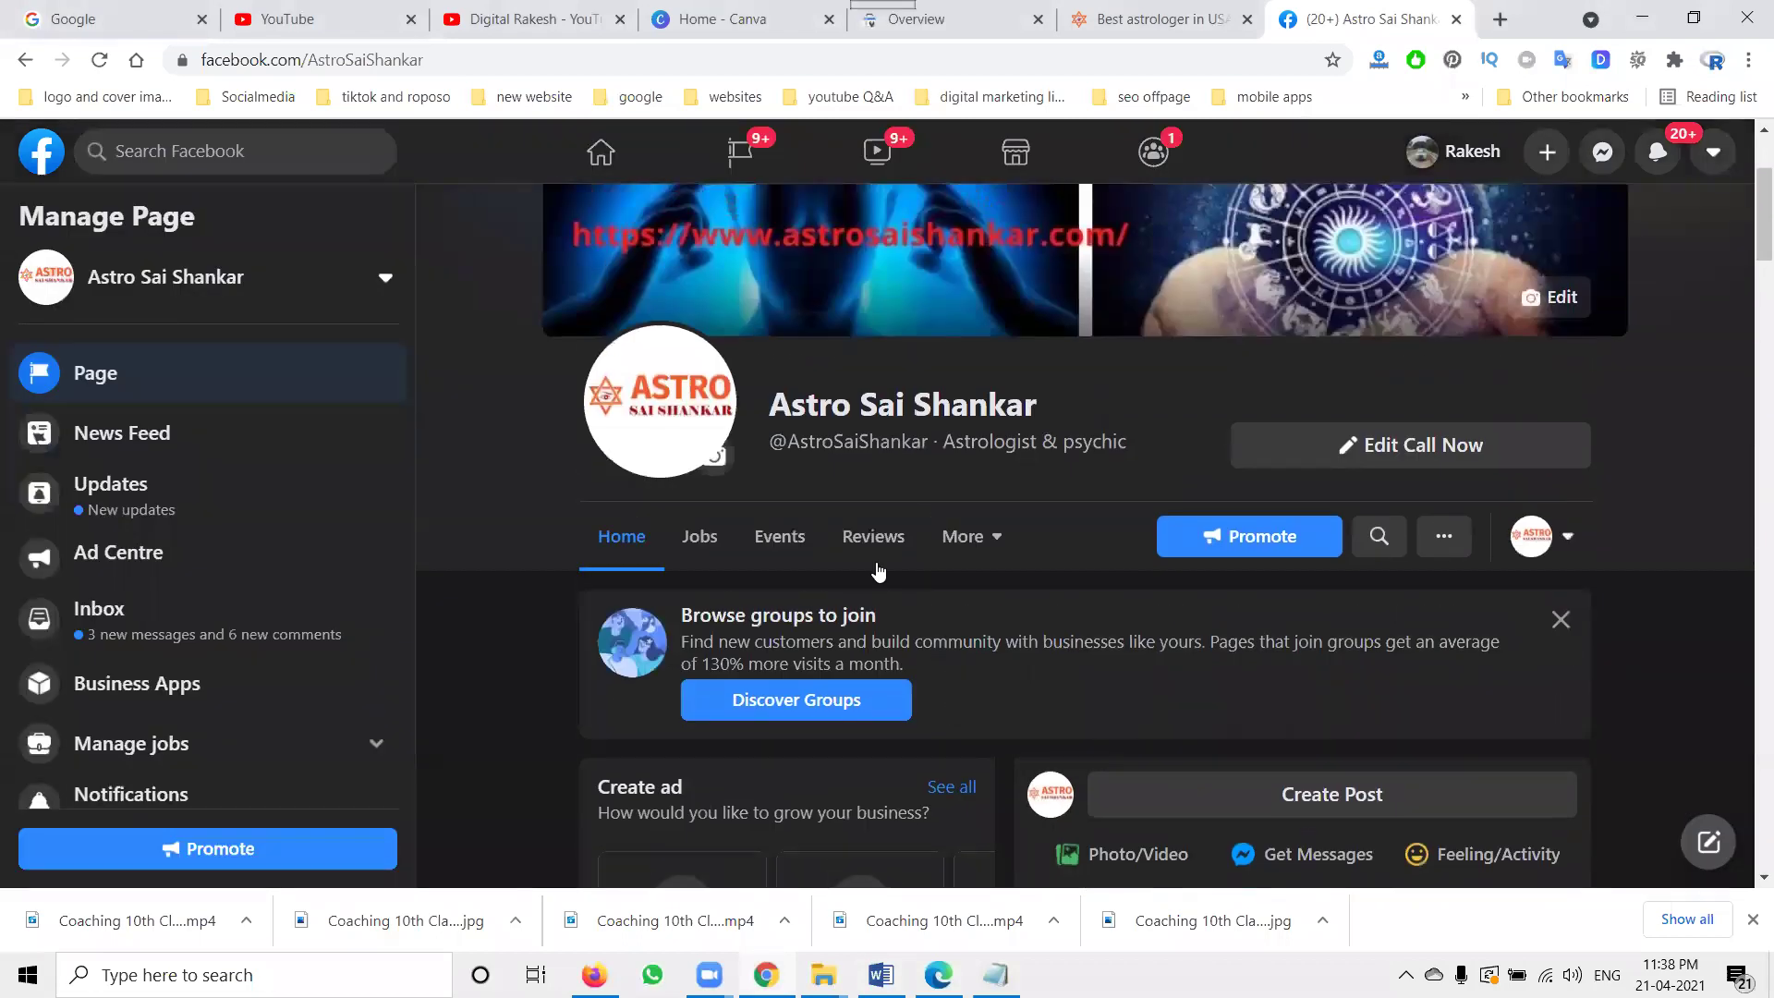
{"action": "left_click", "coordinate": [971, 536]}
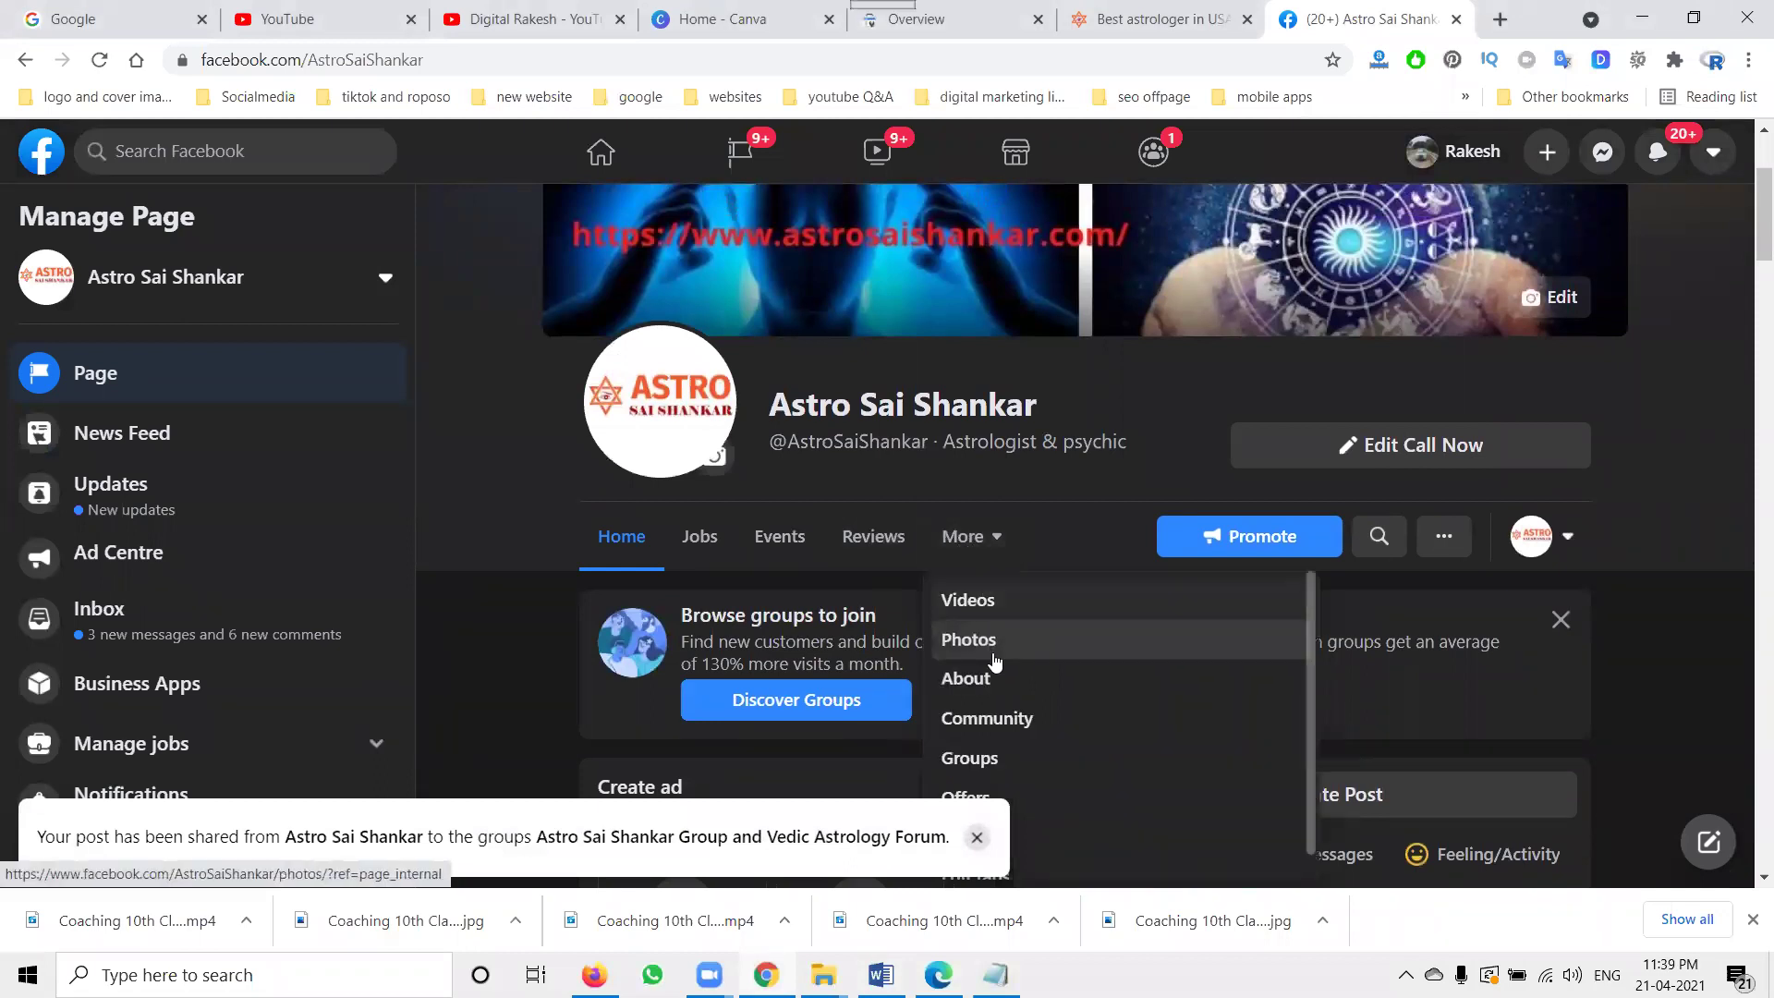
{"action": "left_click", "coordinate": [985, 721]}
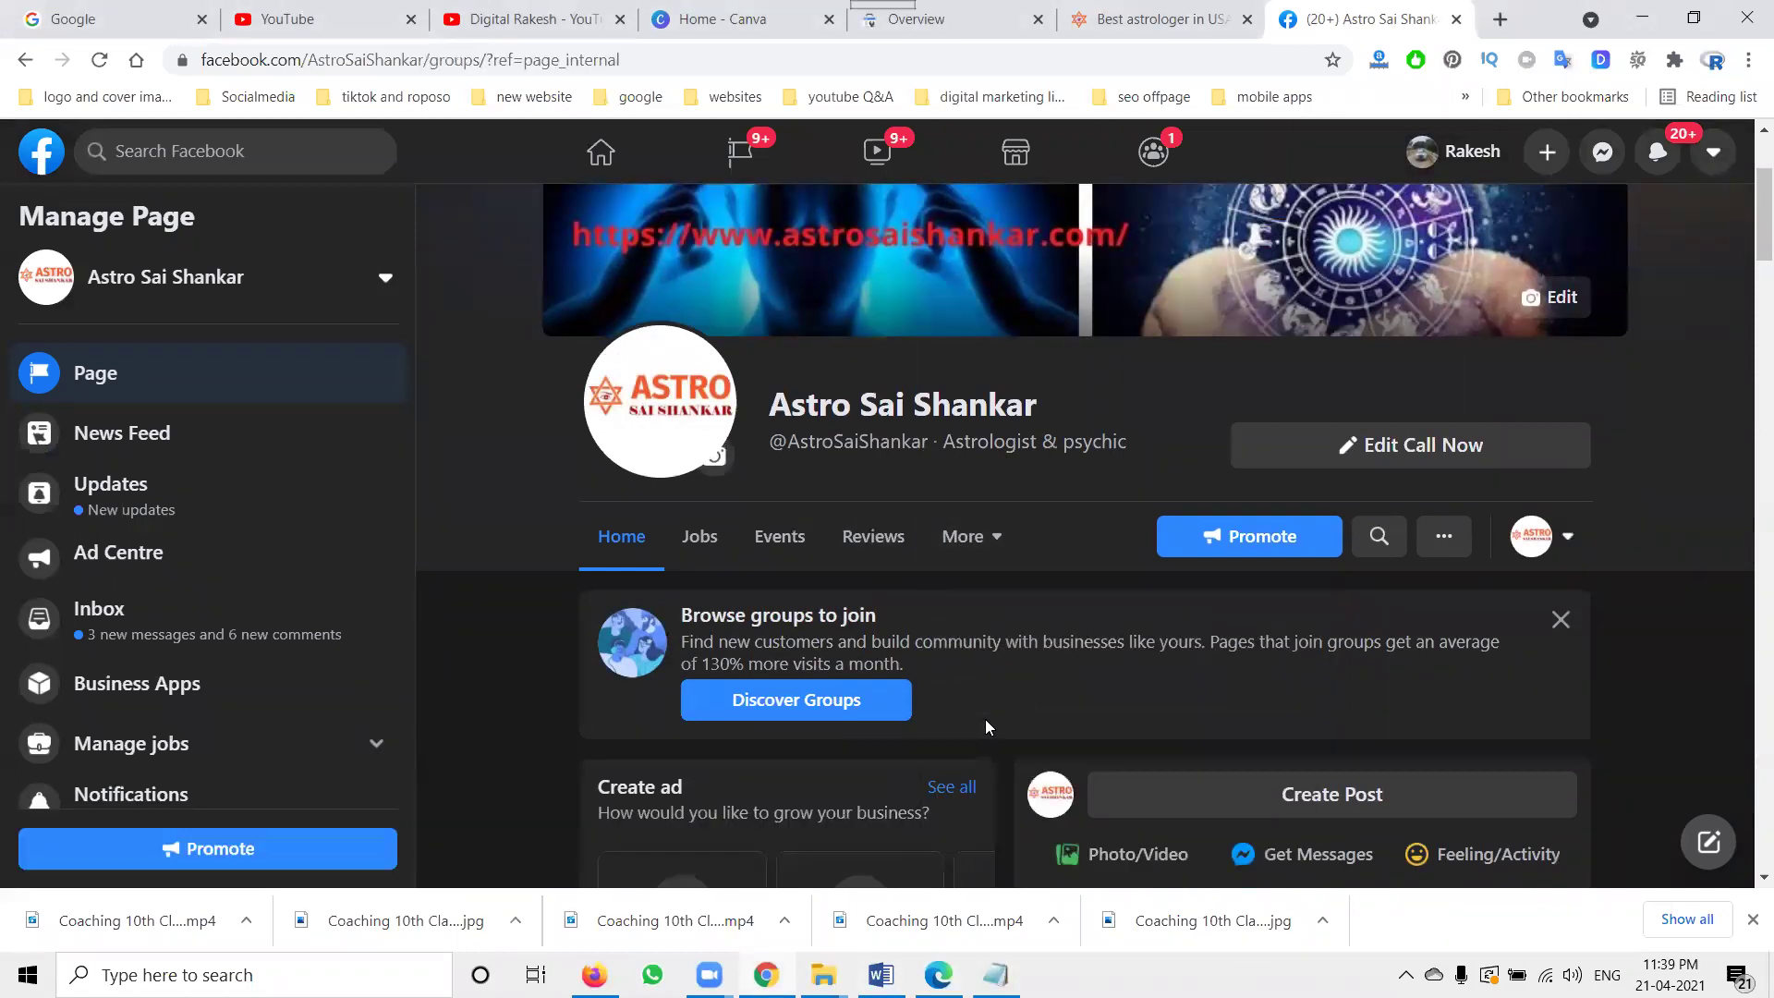
{"action": "scroll", "coordinate": [878, 646], "scroll_direction": "down", "scroll_amount": 4}
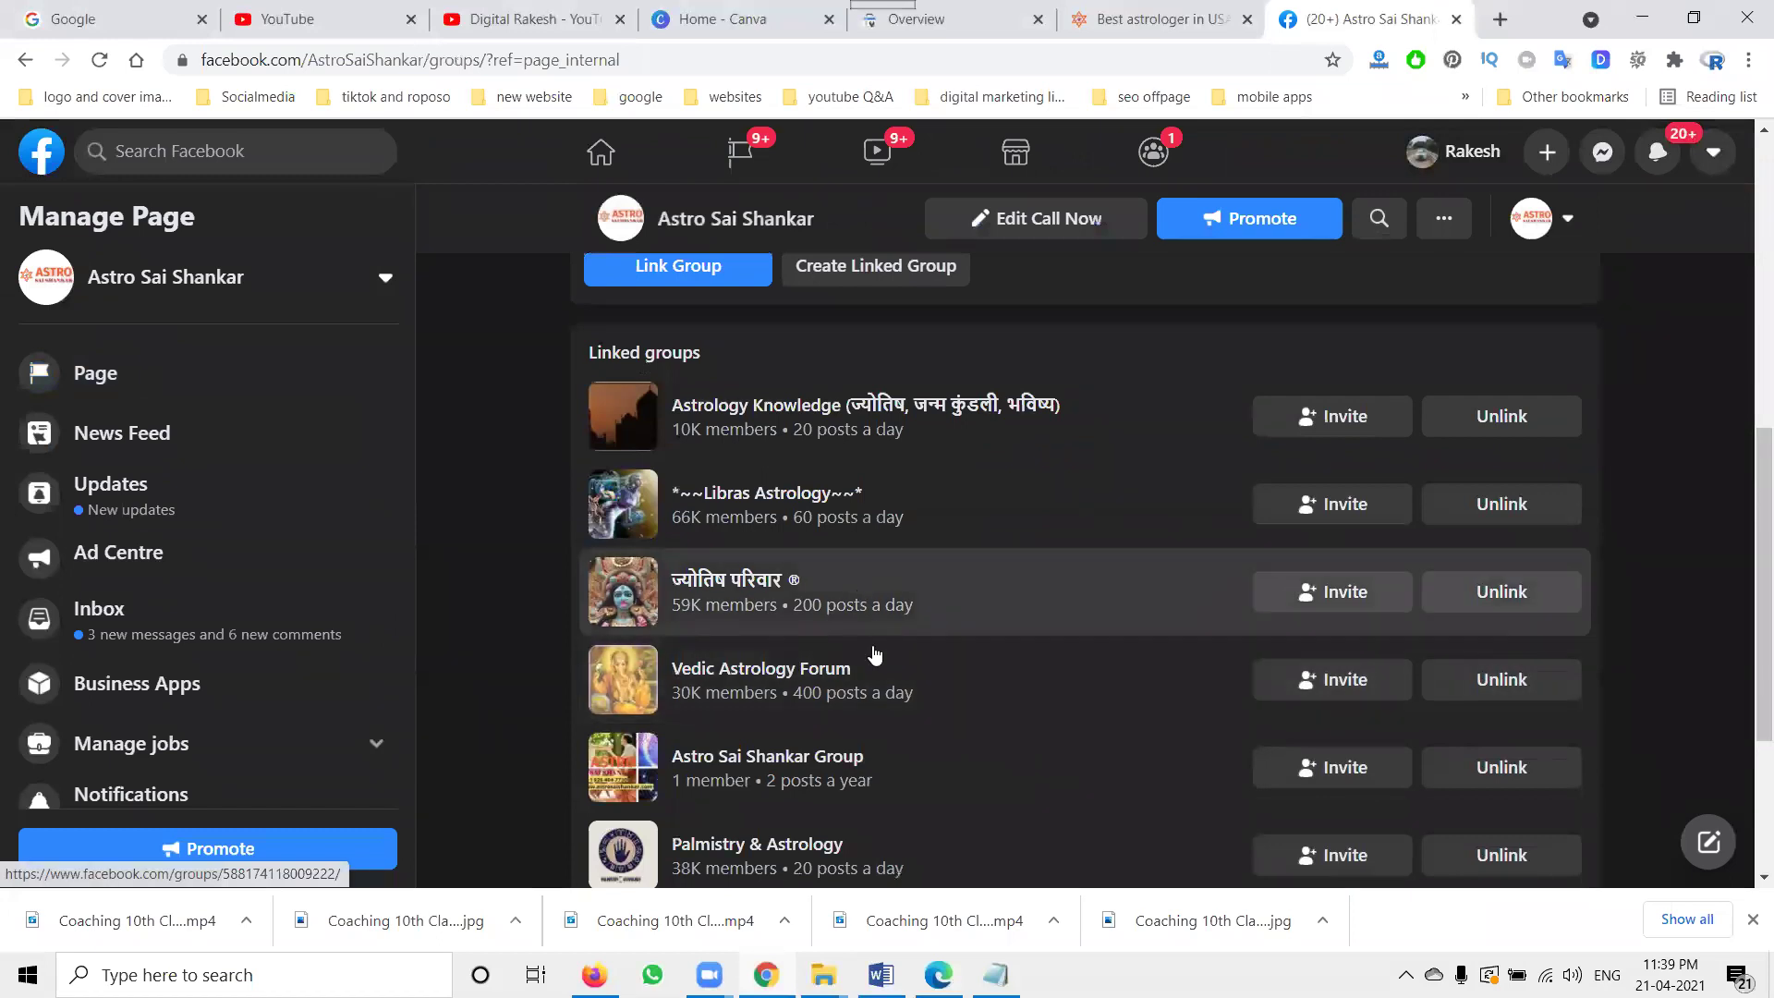
{"action": "scroll", "coordinate": [879, 684], "scroll_direction": "up", "scroll_amount": 5}
{"action": "scroll", "coordinate": [1021, 642], "scroll_direction": "down", "scroll_amount": 5}
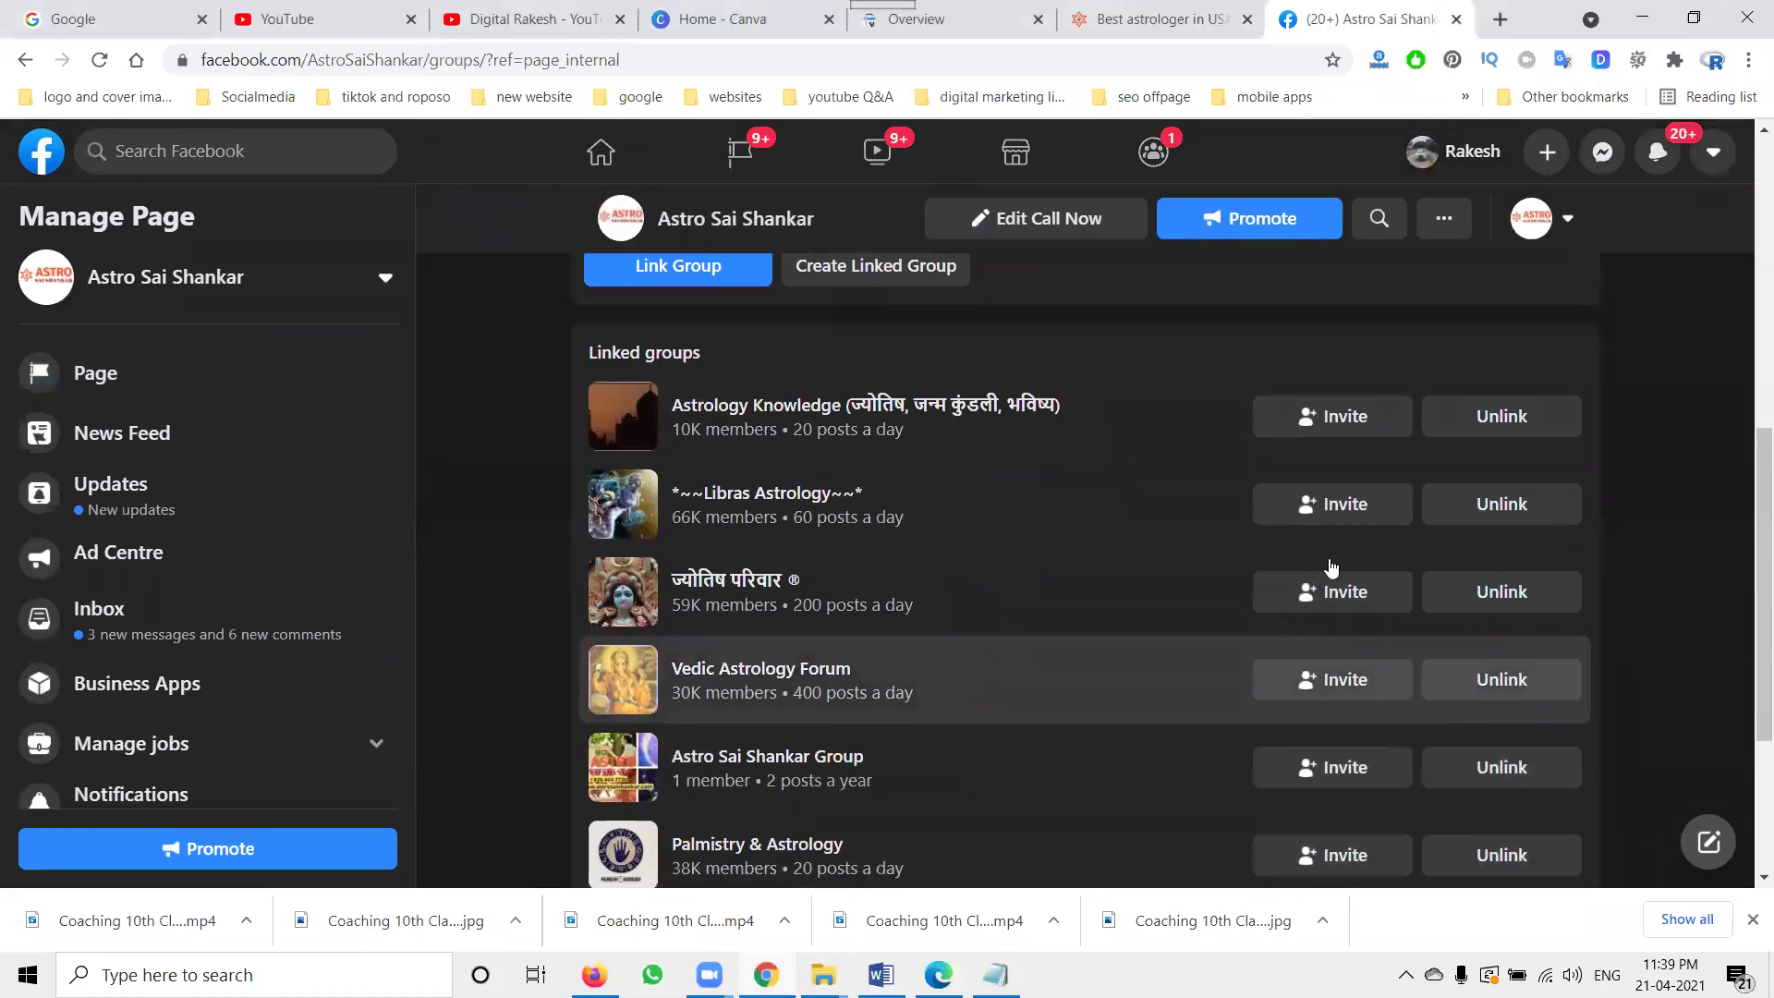
{"action": "scroll", "coordinate": [1021, 642], "scroll_direction": "up", "scroll_amount": 5}
Return to the page's home feed, test the newest post's WhatsApp button, close its chat tab, and look through the earlier posts.
{"action": "left_click", "coordinate": [620, 559]}
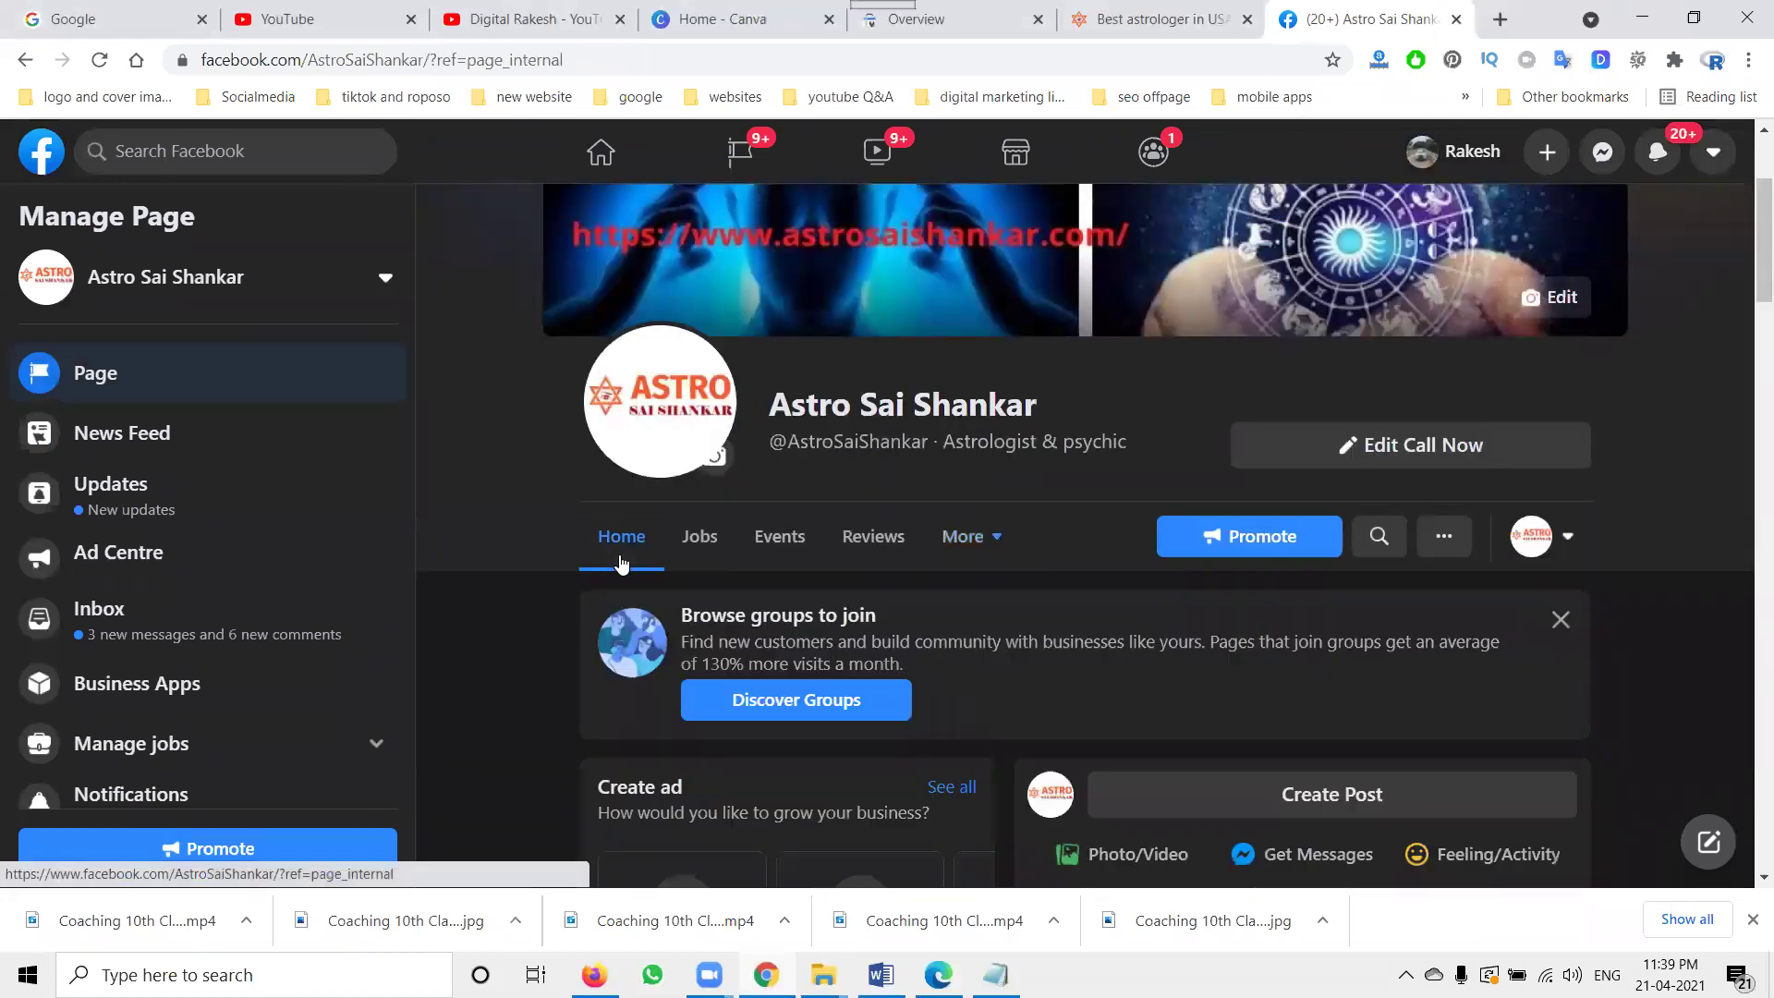
{"action": "scroll", "coordinate": [810, 650], "scroll_direction": "down", "scroll_amount": 12}
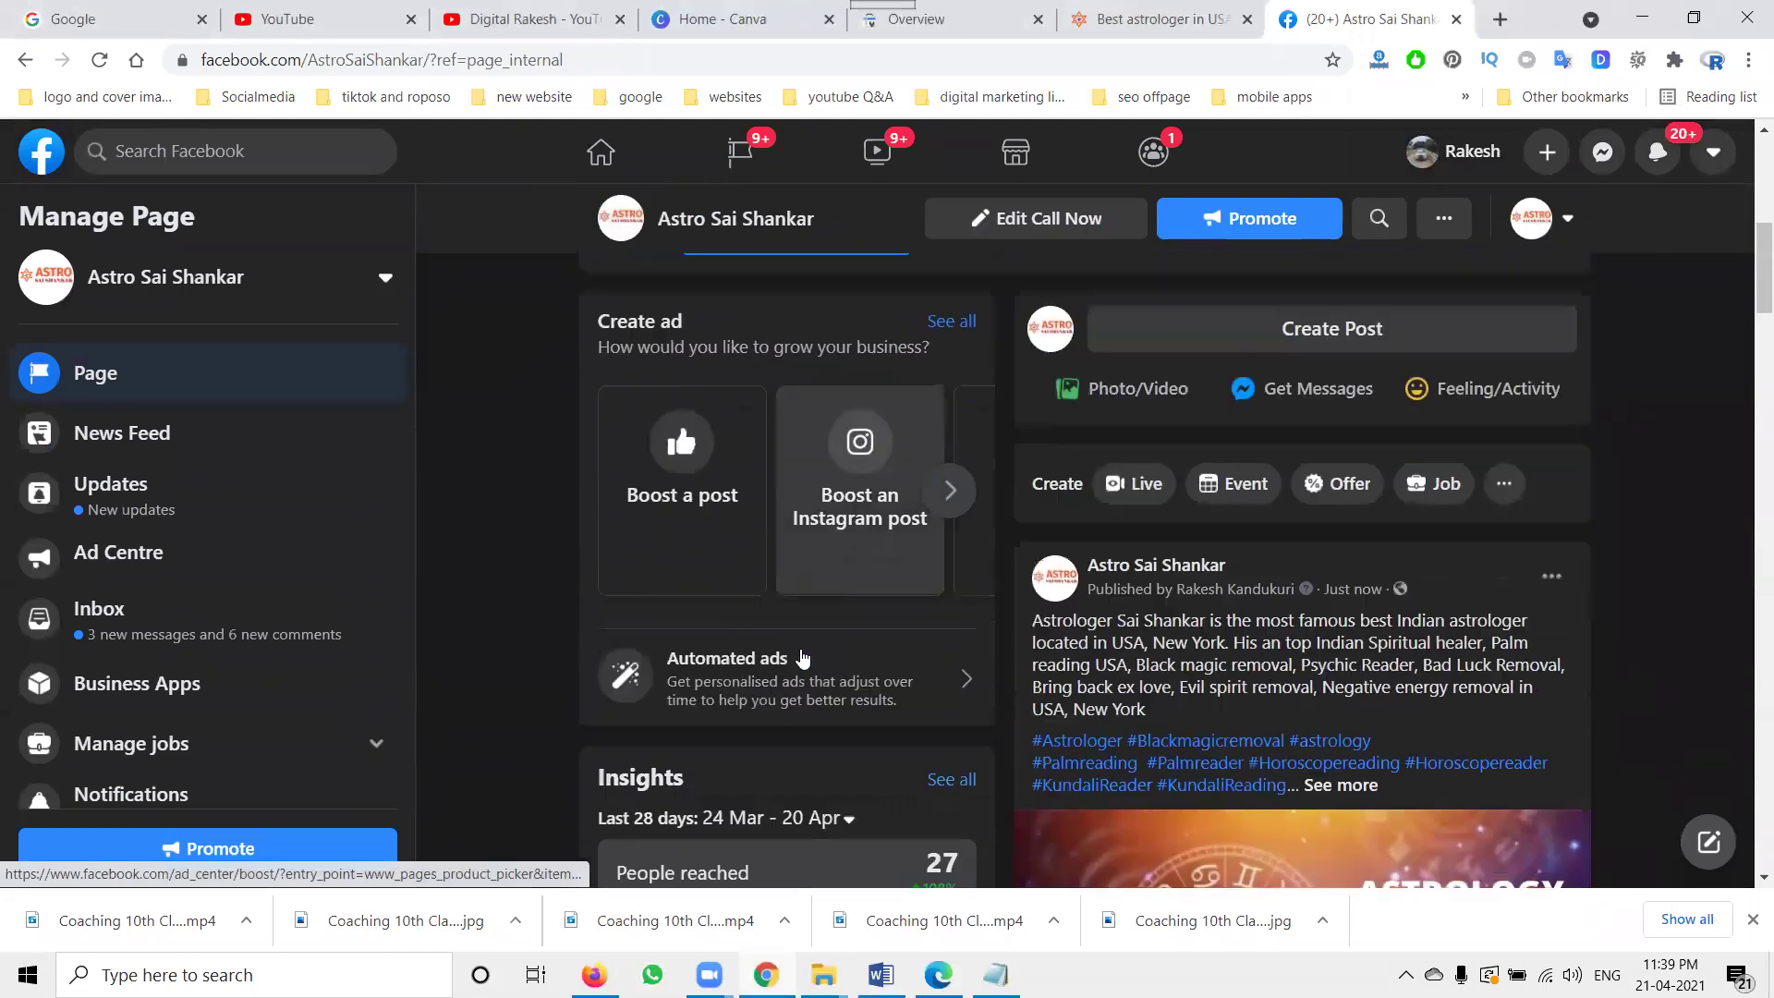
{"action": "scroll", "coordinate": [1434, 575], "scroll_direction": "down", "scroll_amount": 1}
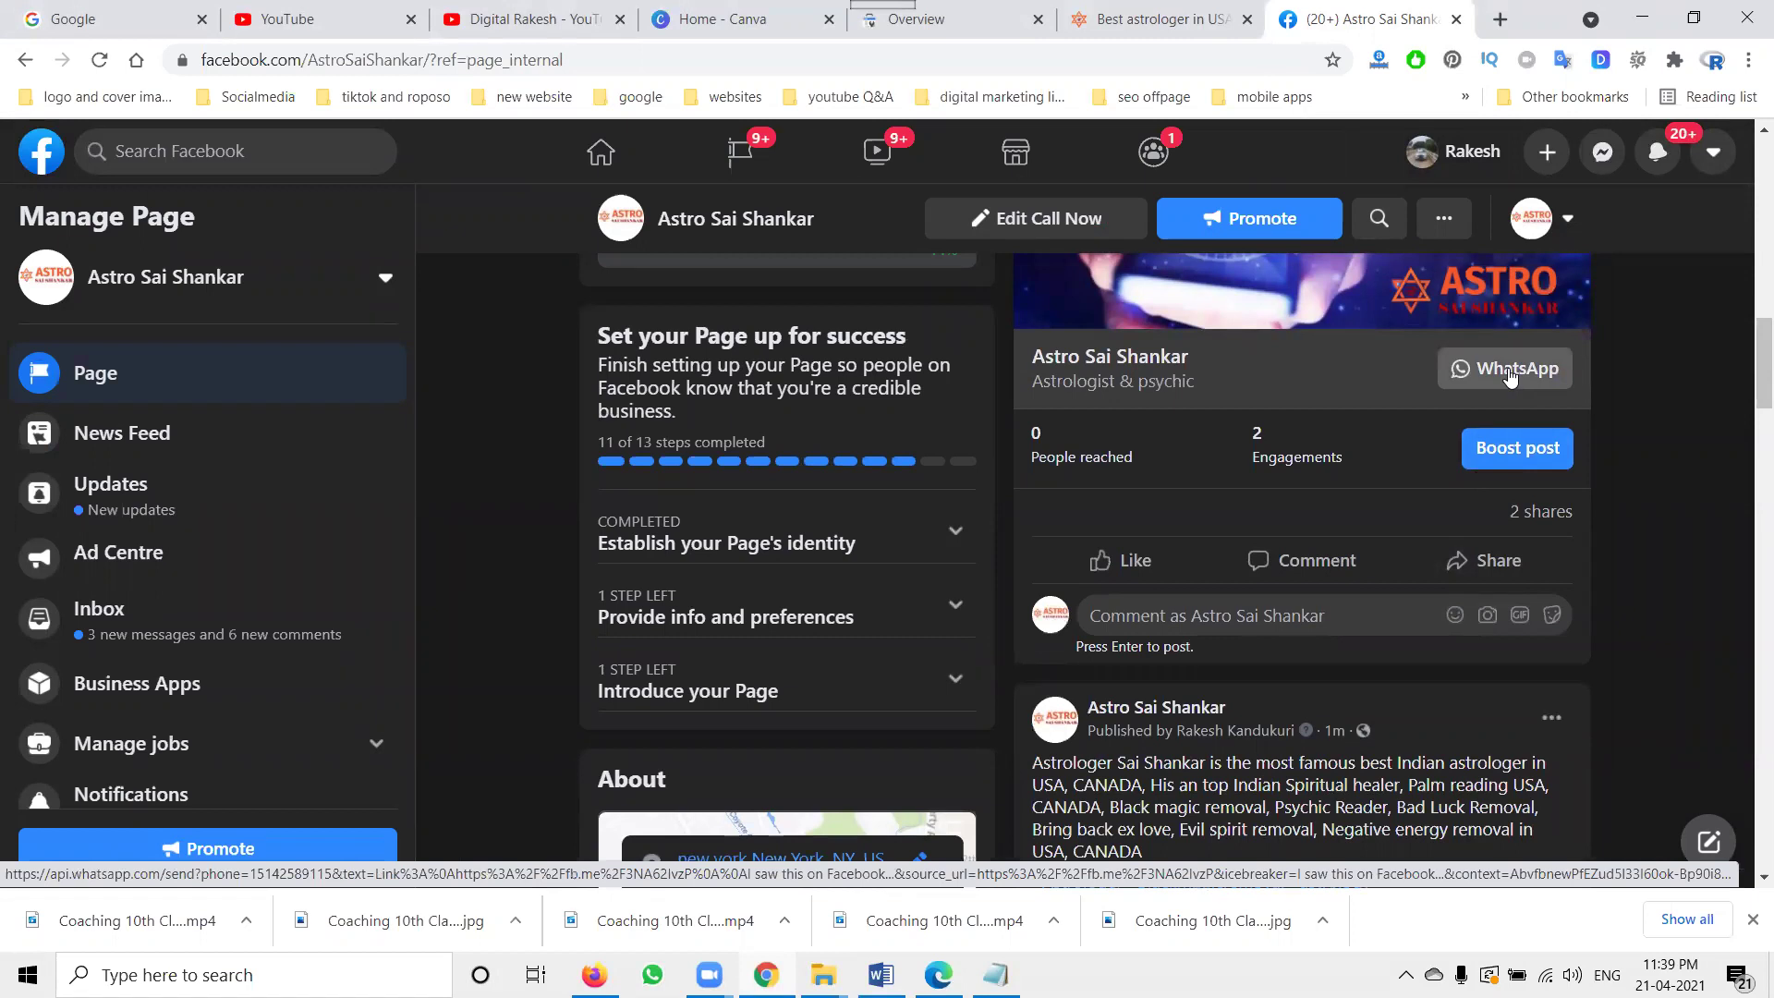
{"action": "left_click", "coordinate": [1509, 372]}
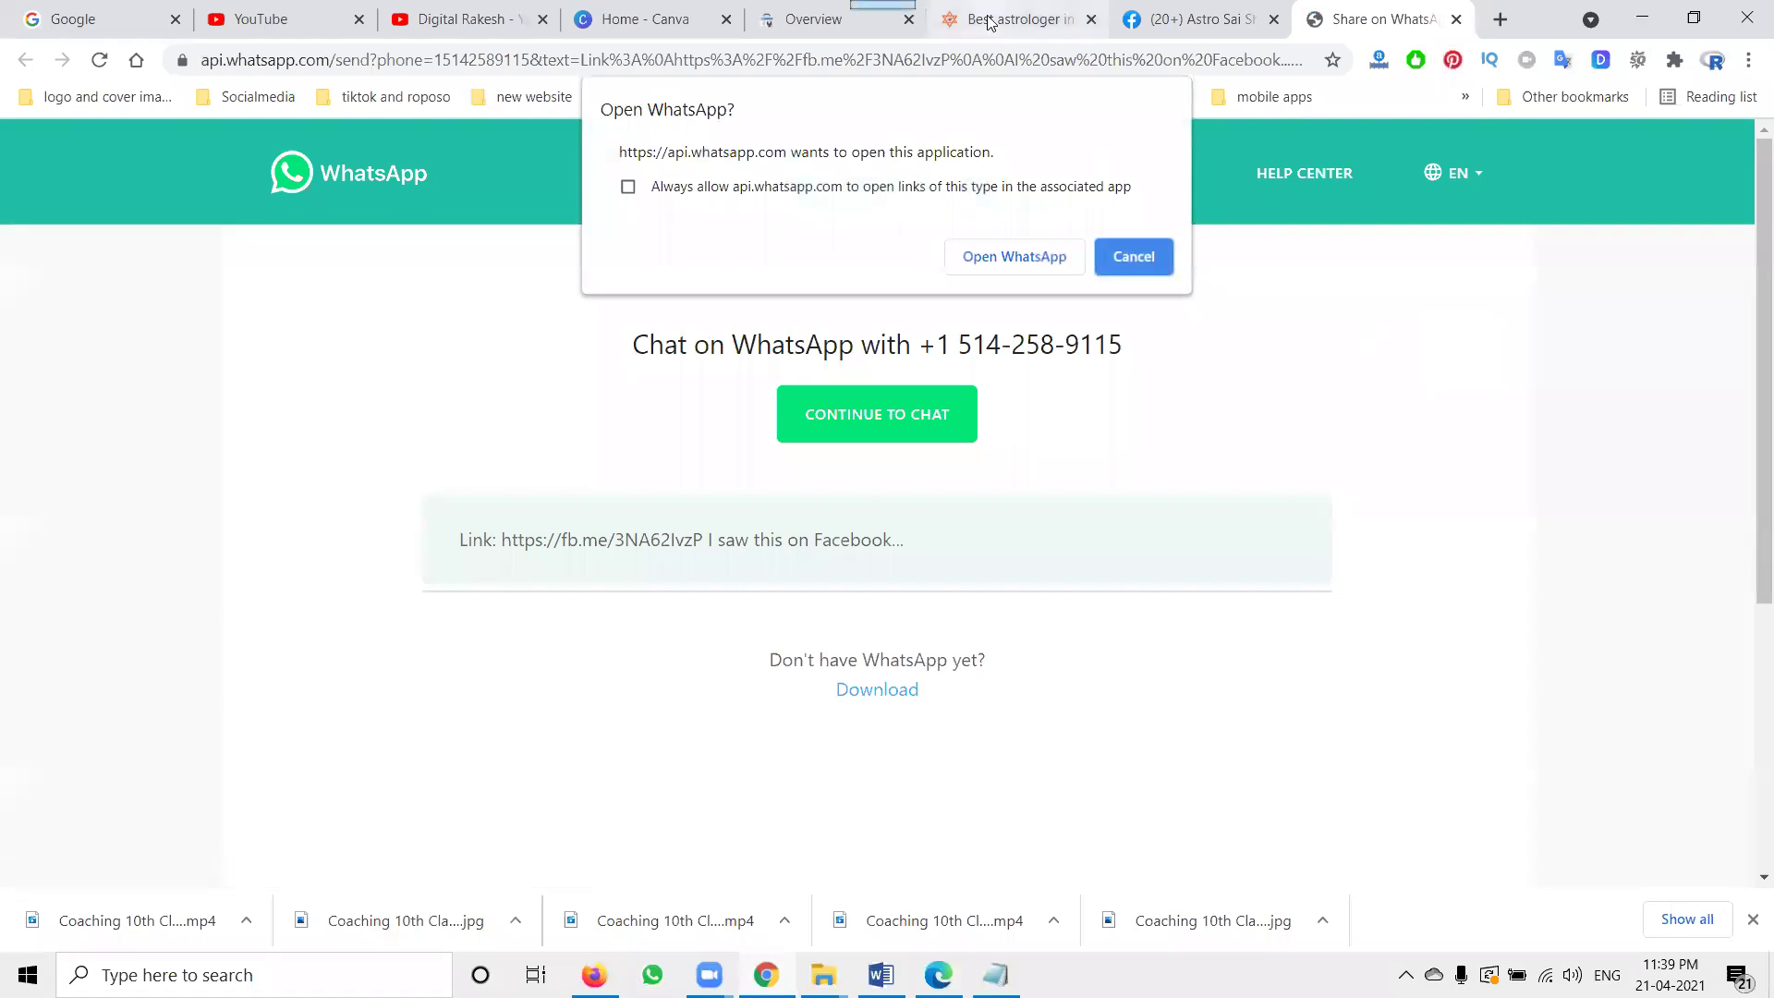
{"action": "left_click", "coordinate": [1017, 19]}
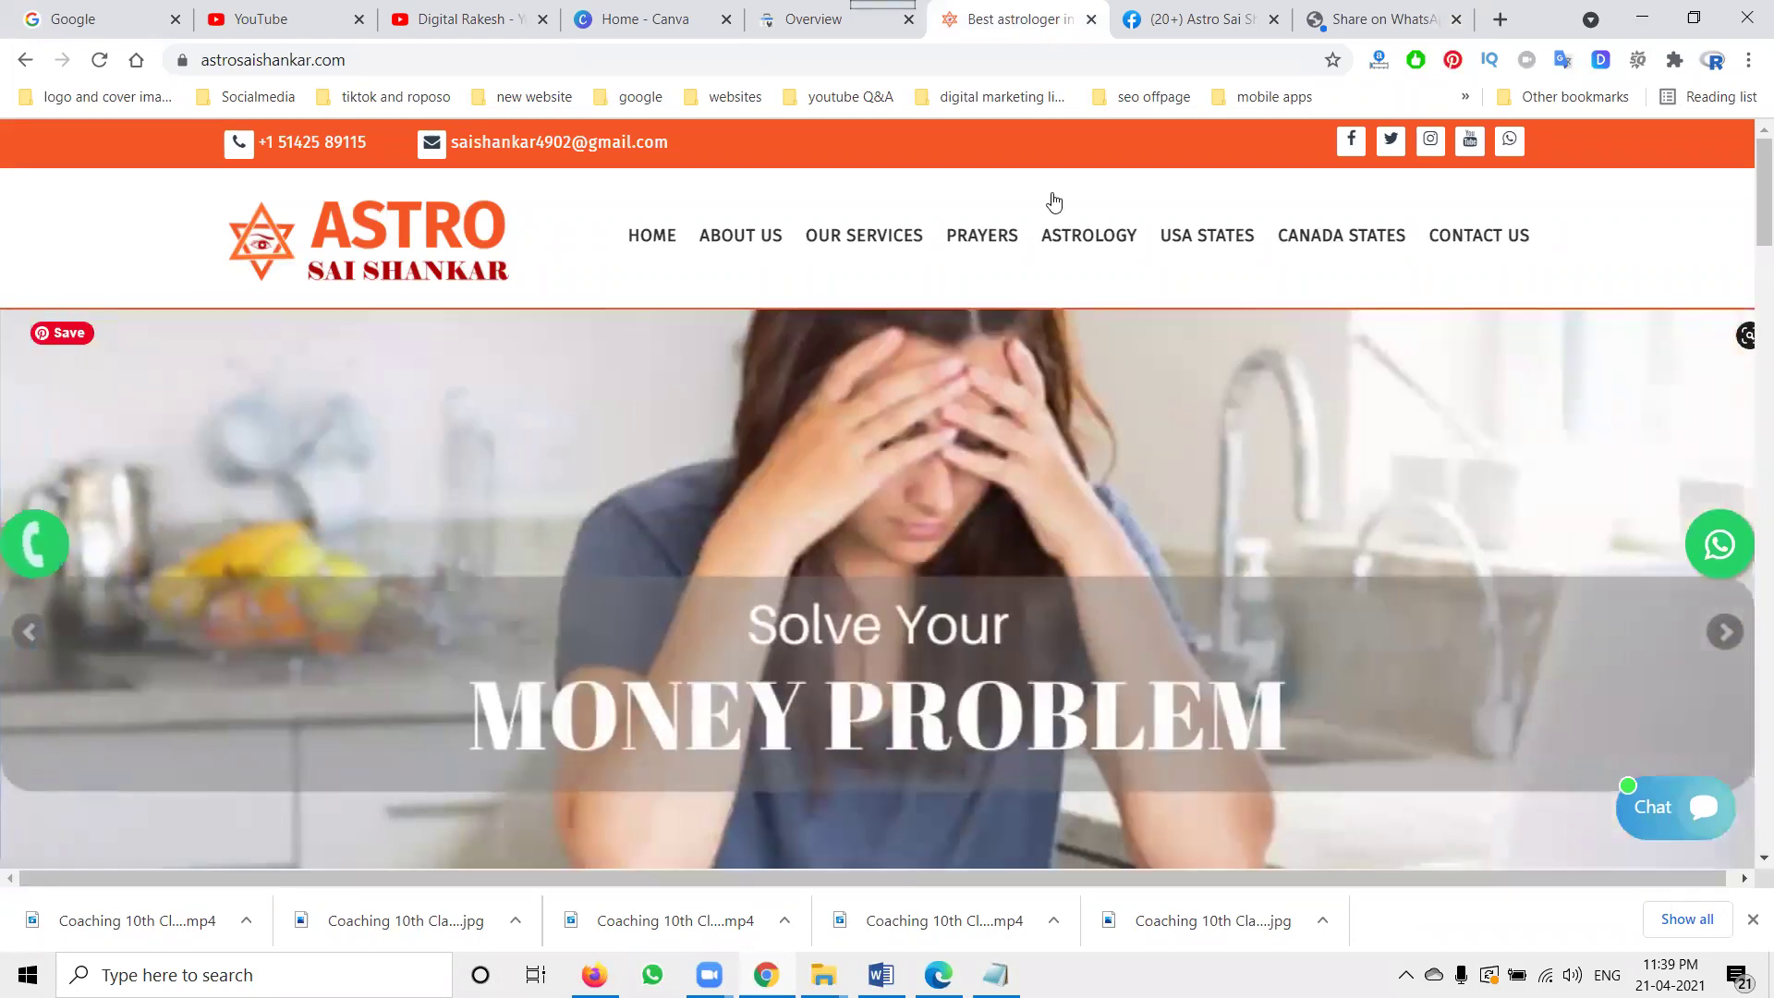
{"action": "left_click", "coordinate": [1301, 31]}
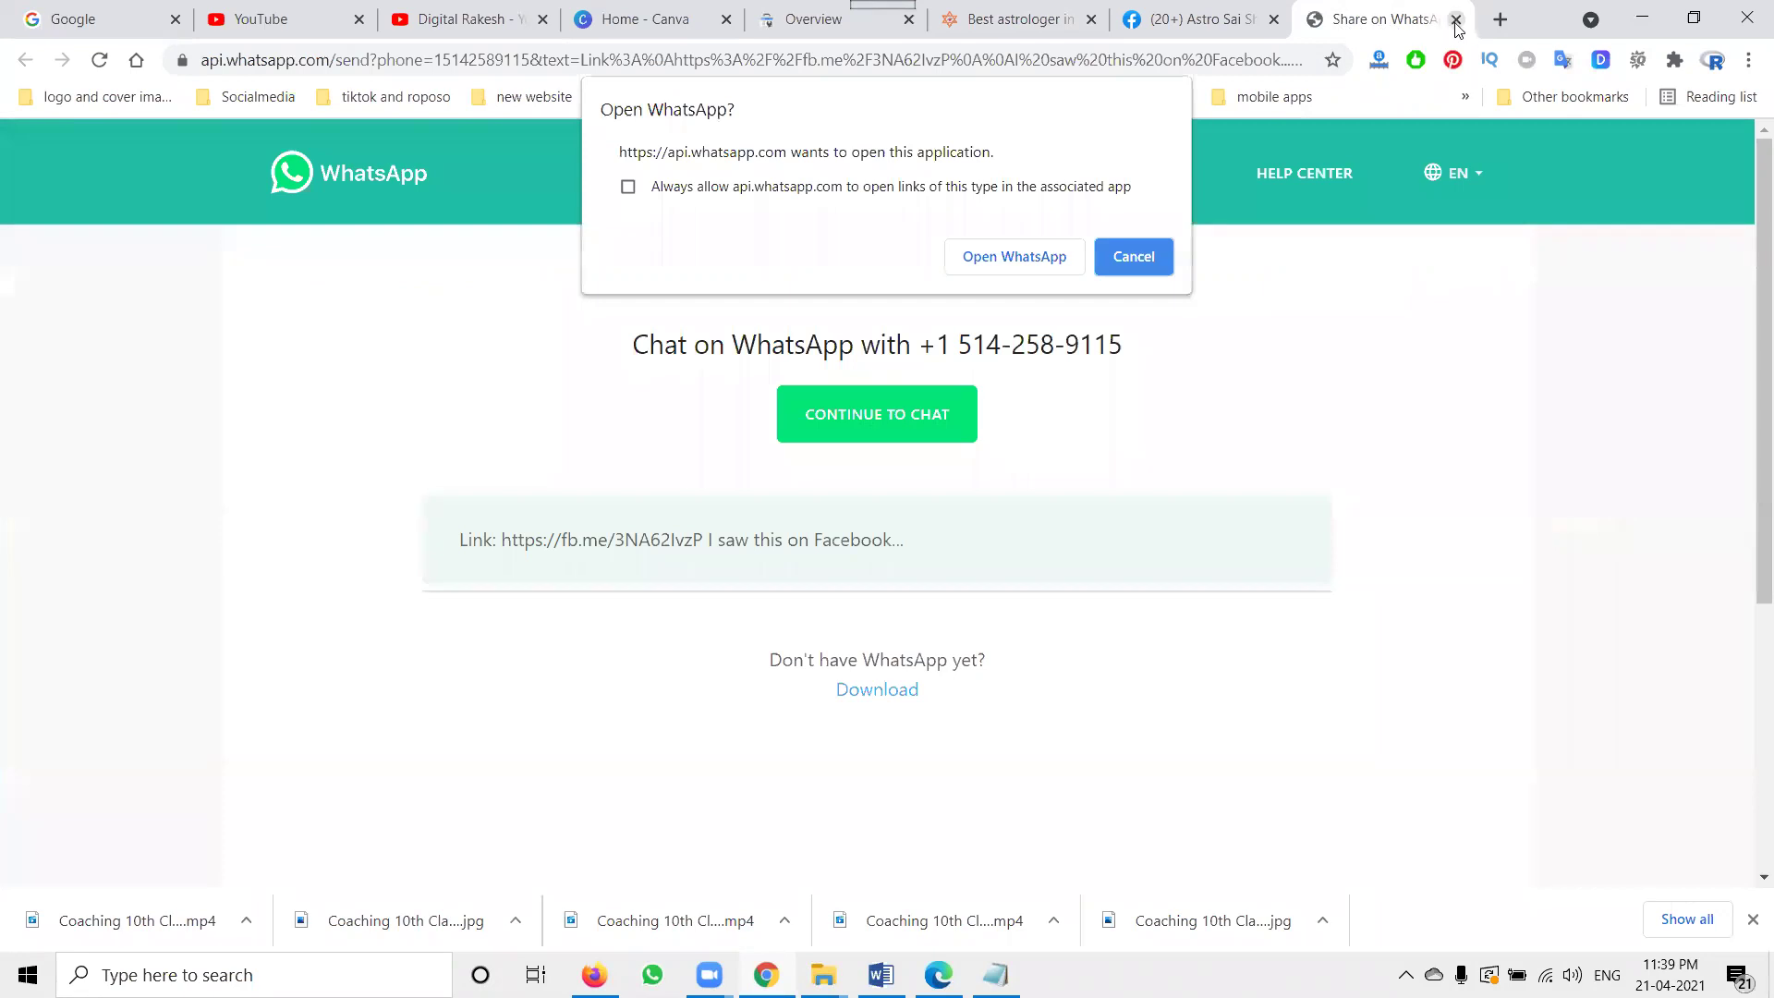
{"action": "left_click", "coordinate": [1456, 20]}
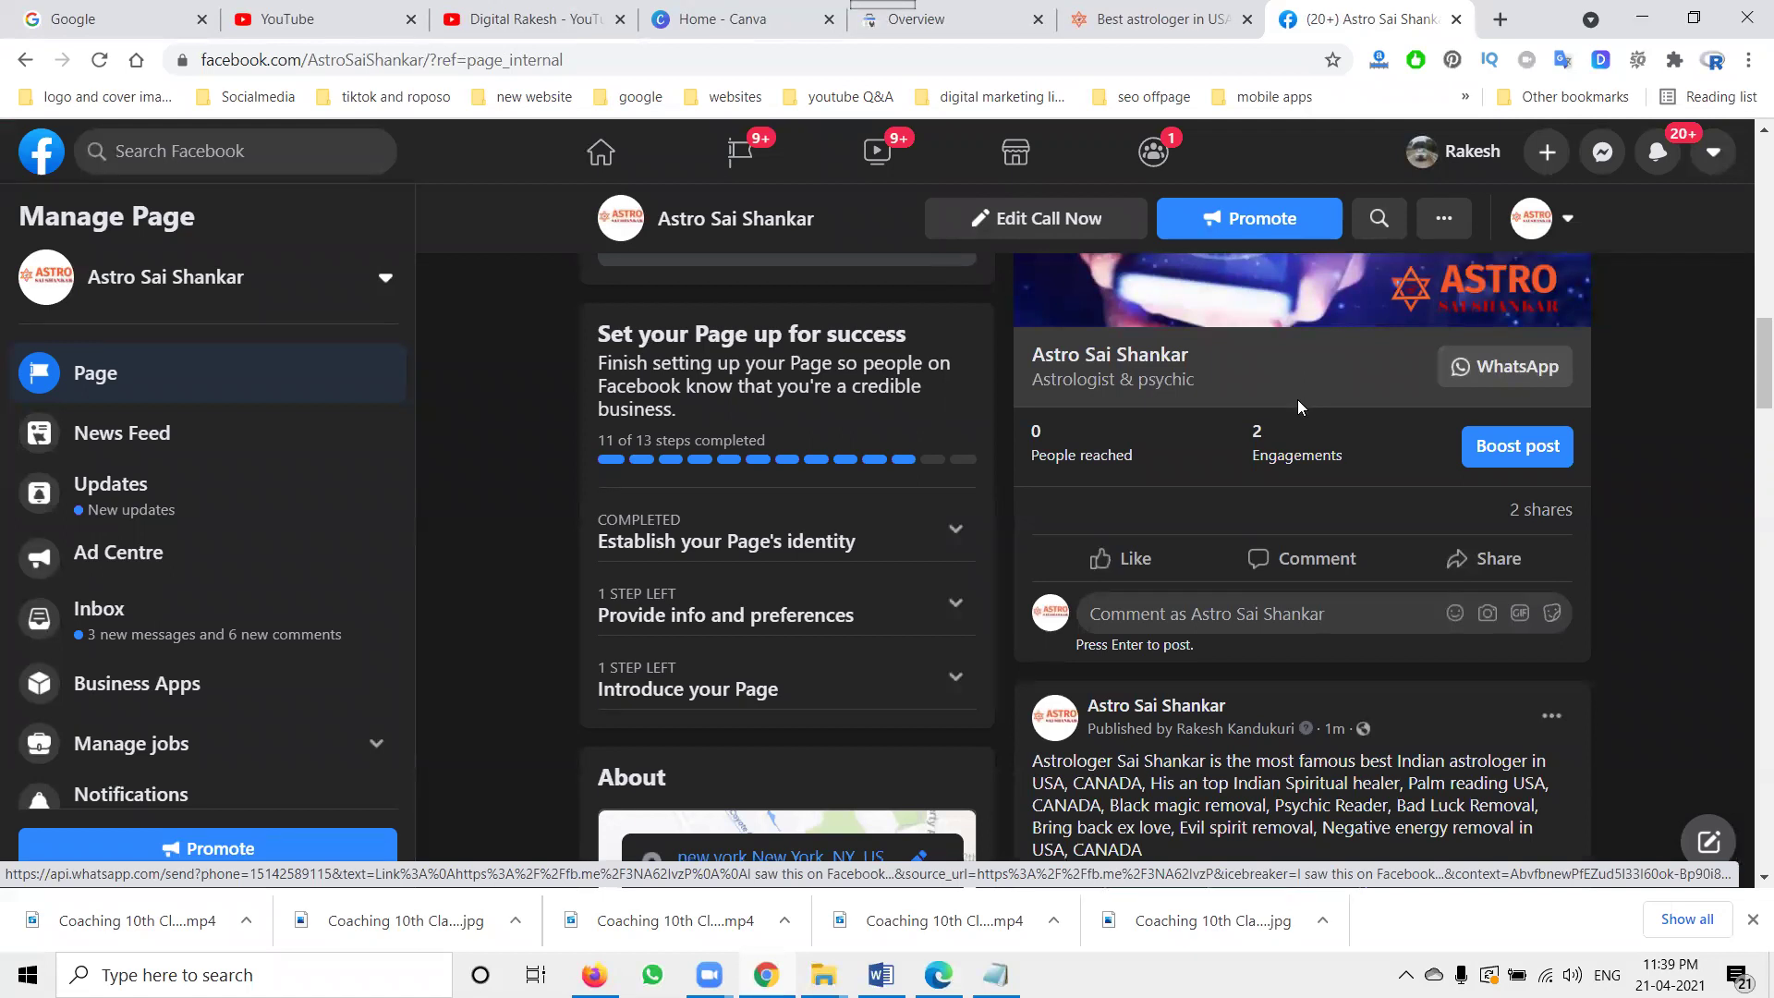
{"action": "scroll", "coordinate": [1297, 406], "scroll_direction": "down", "scroll_amount": 10}
{"action": "scroll", "coordinate": [1298, 408], "scroll_direction": "down", "scroll_amount": 2}
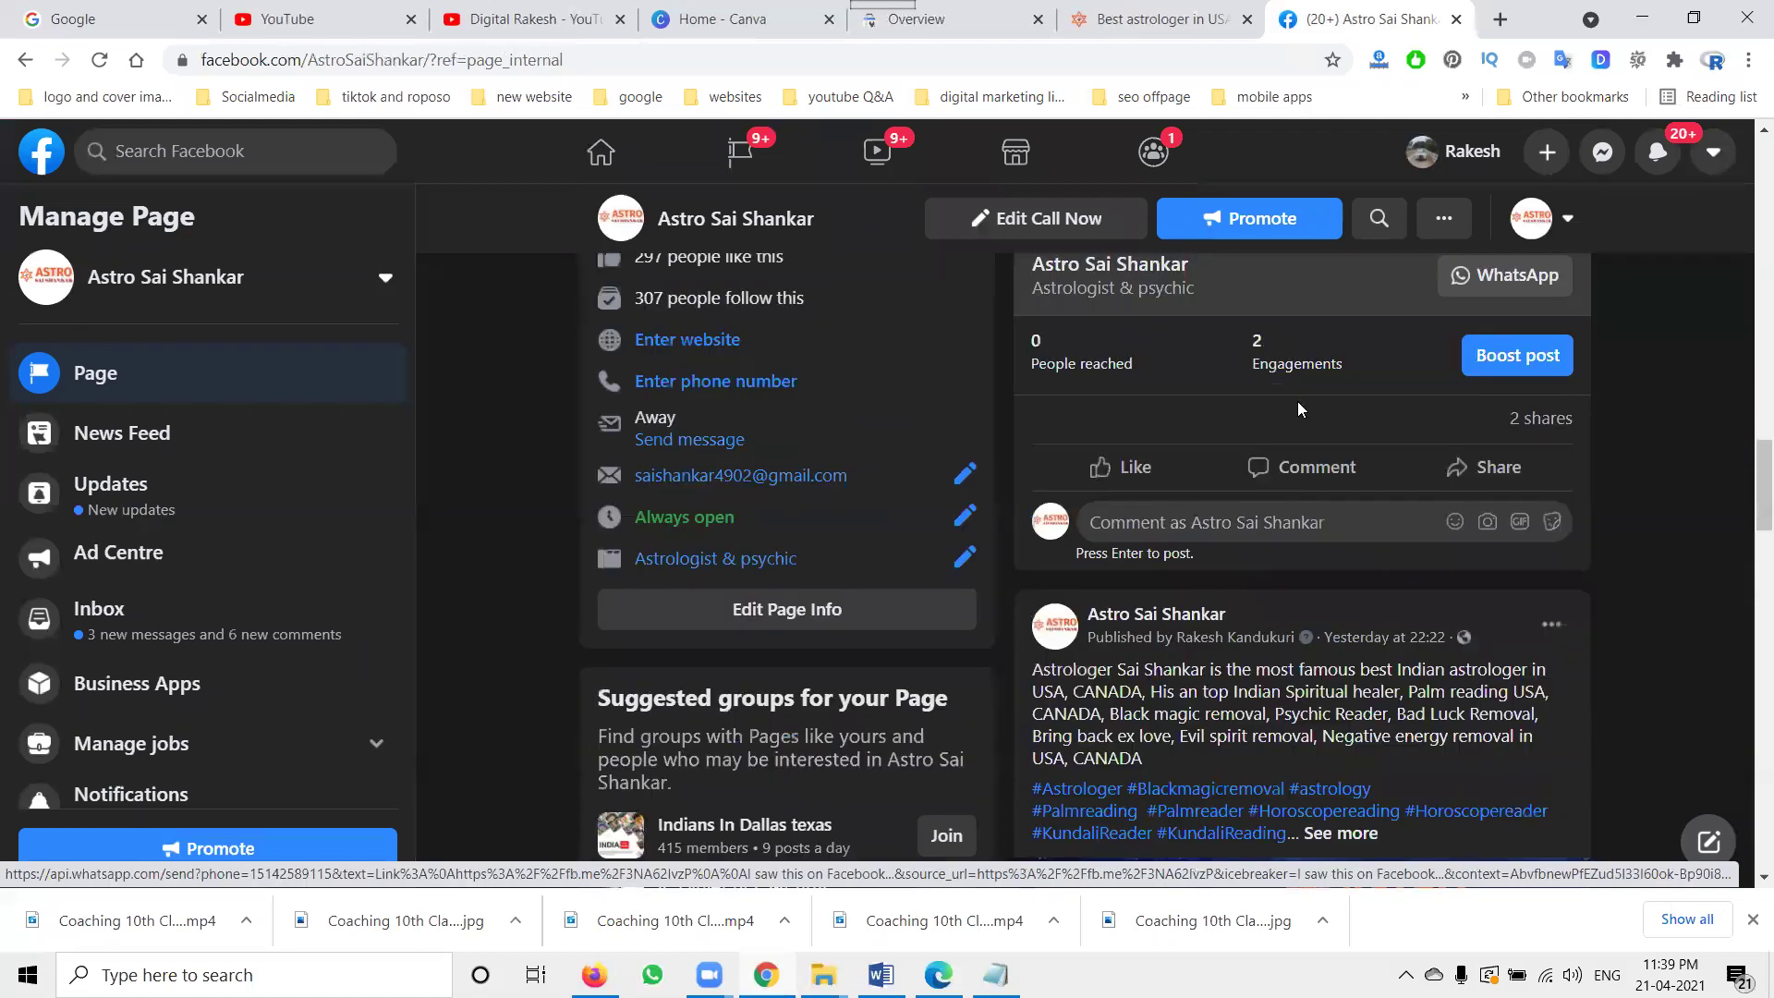
Reload the page and start a post with a WhatsApp messages button and the image "Best Psychic Reading in New York, USA".
{"action": "key", "text": "F5"}
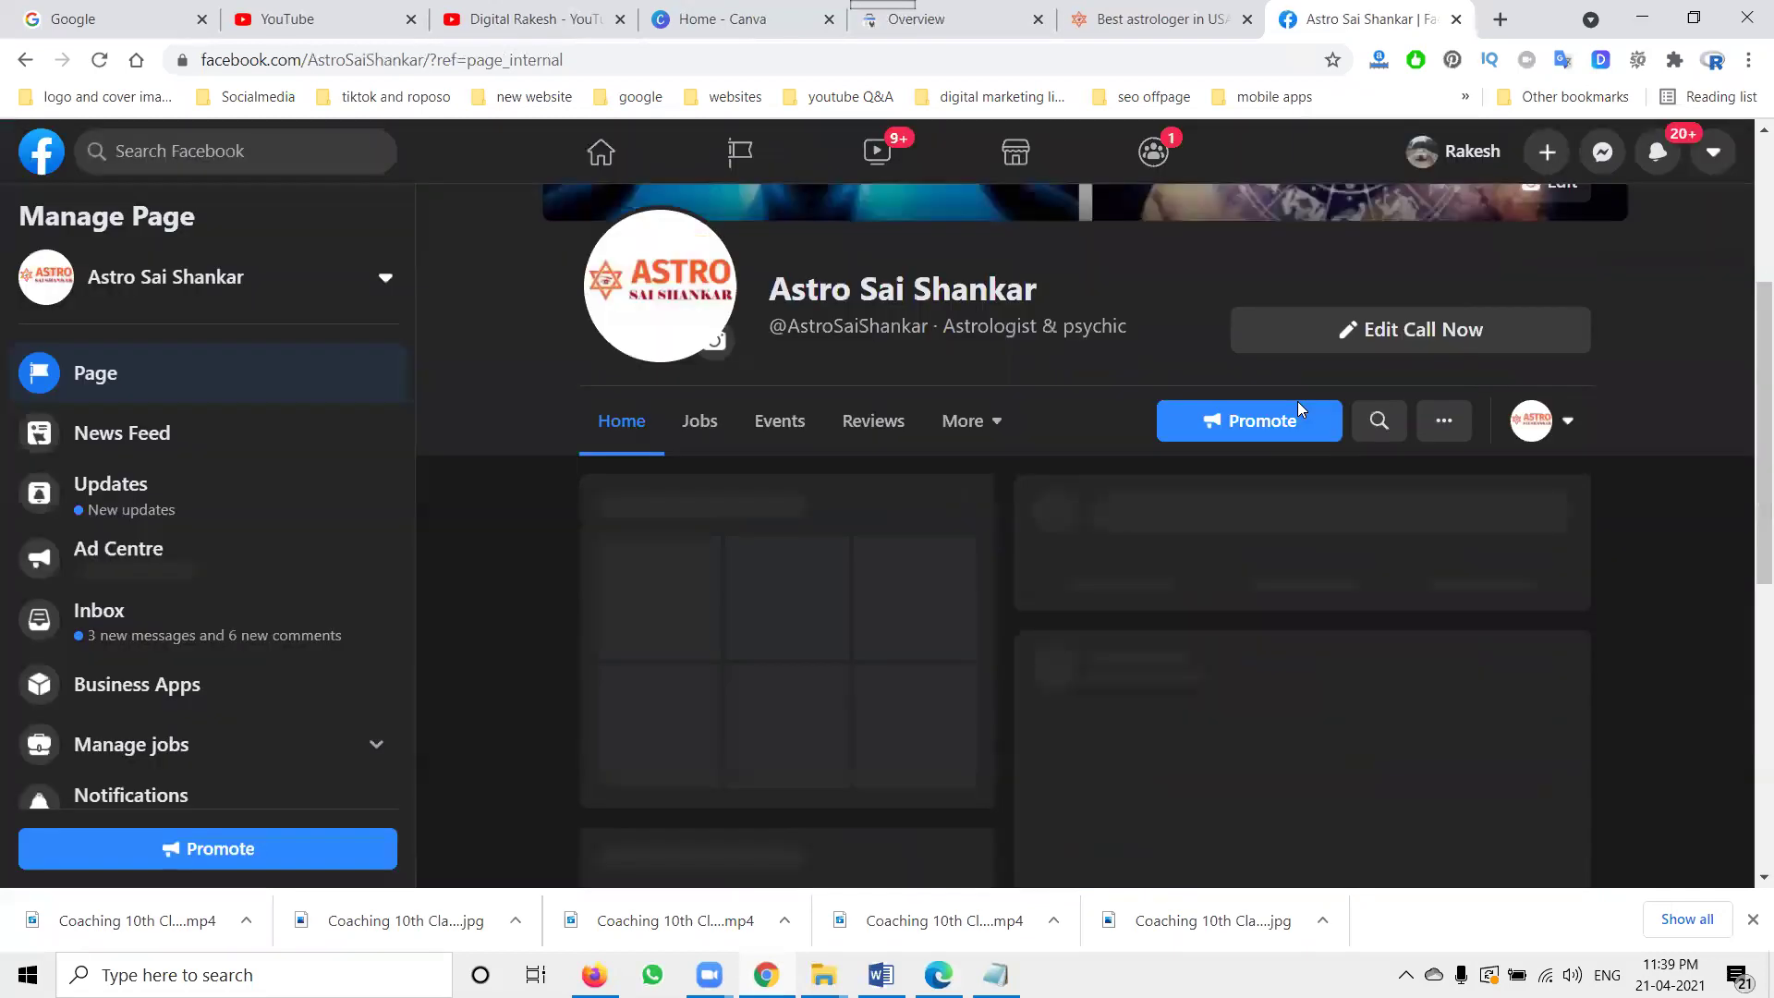
{"action": "scroll", "coordinate": [182, 724], "scroll_direction": "down", "scroll_amount": 4}
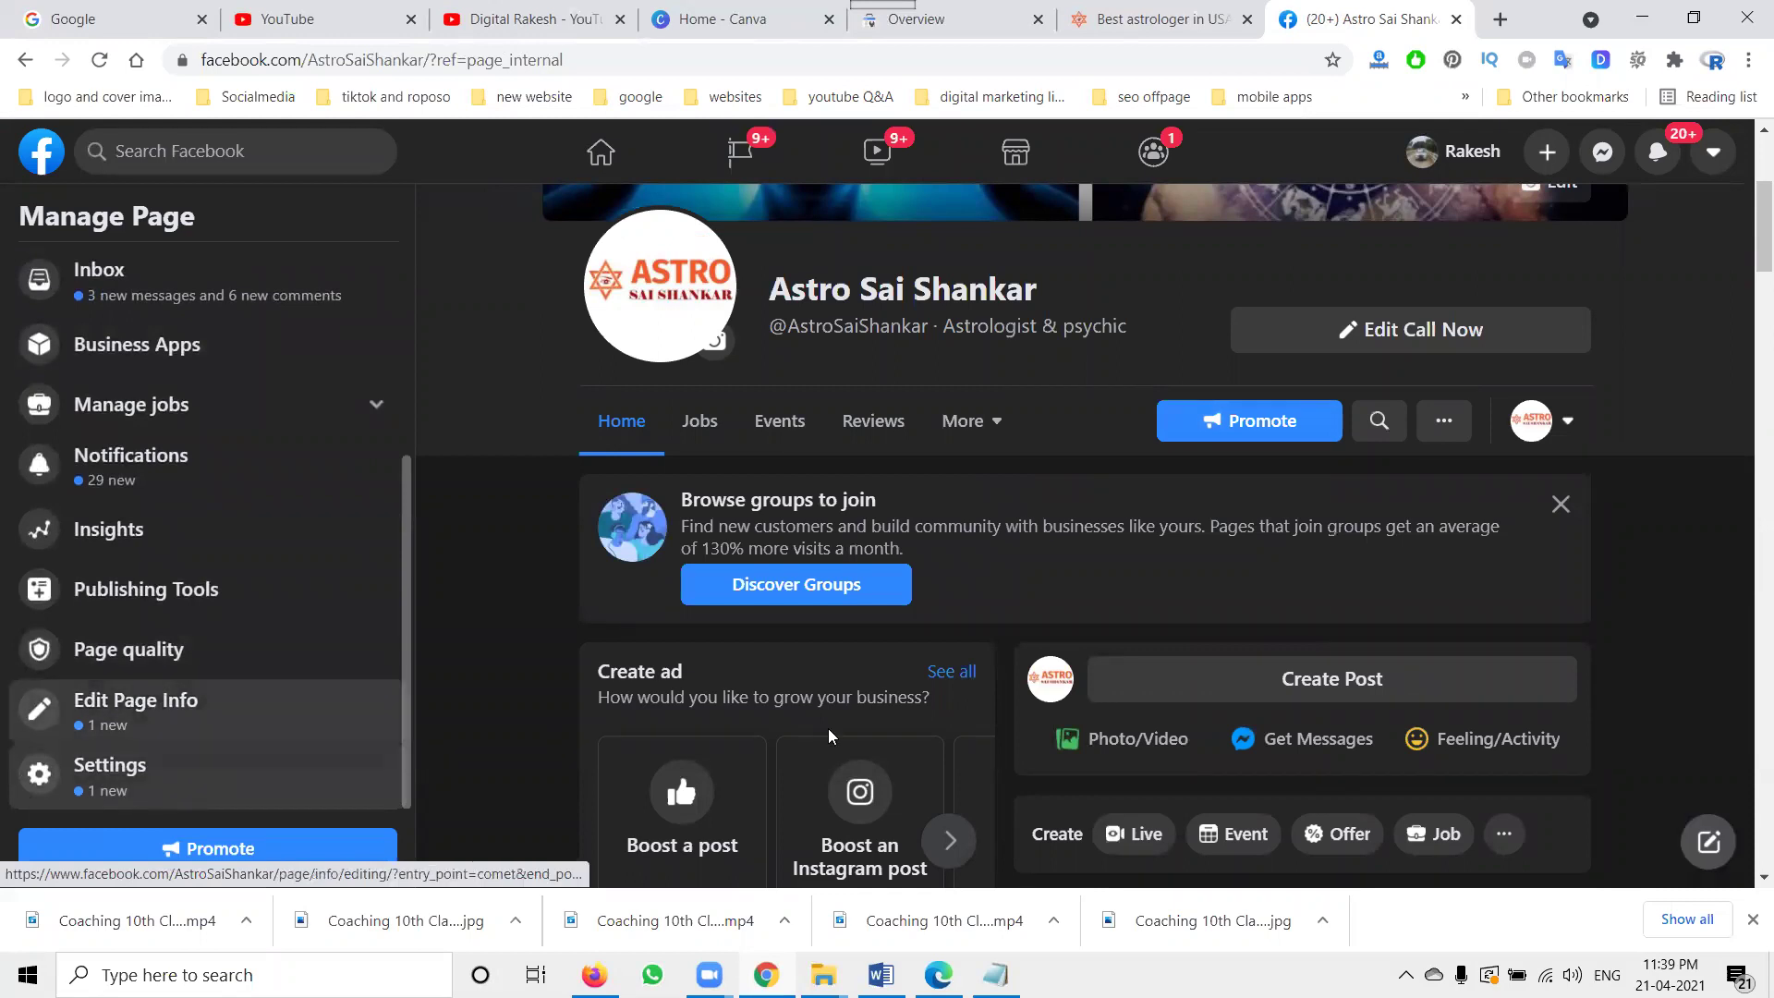
{"action": "left_click", "coordinate": [1182, 684]}
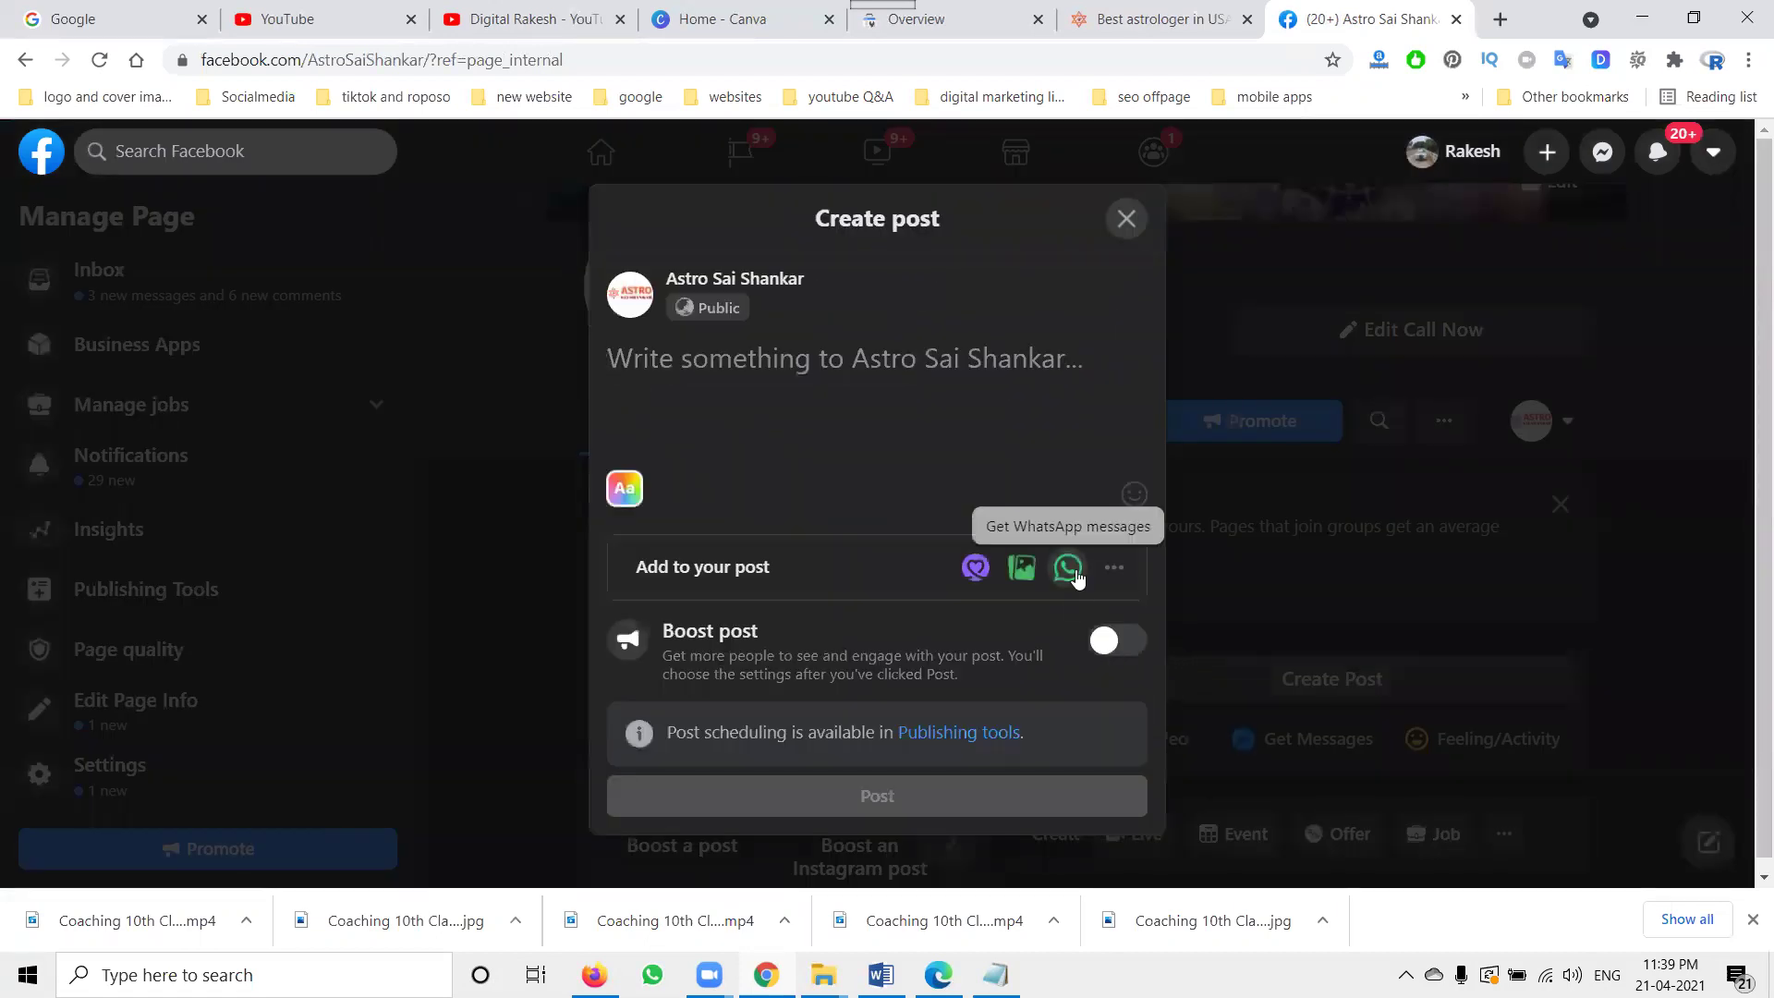
{"action": "left_click", "coordinate": [1076, 569]}
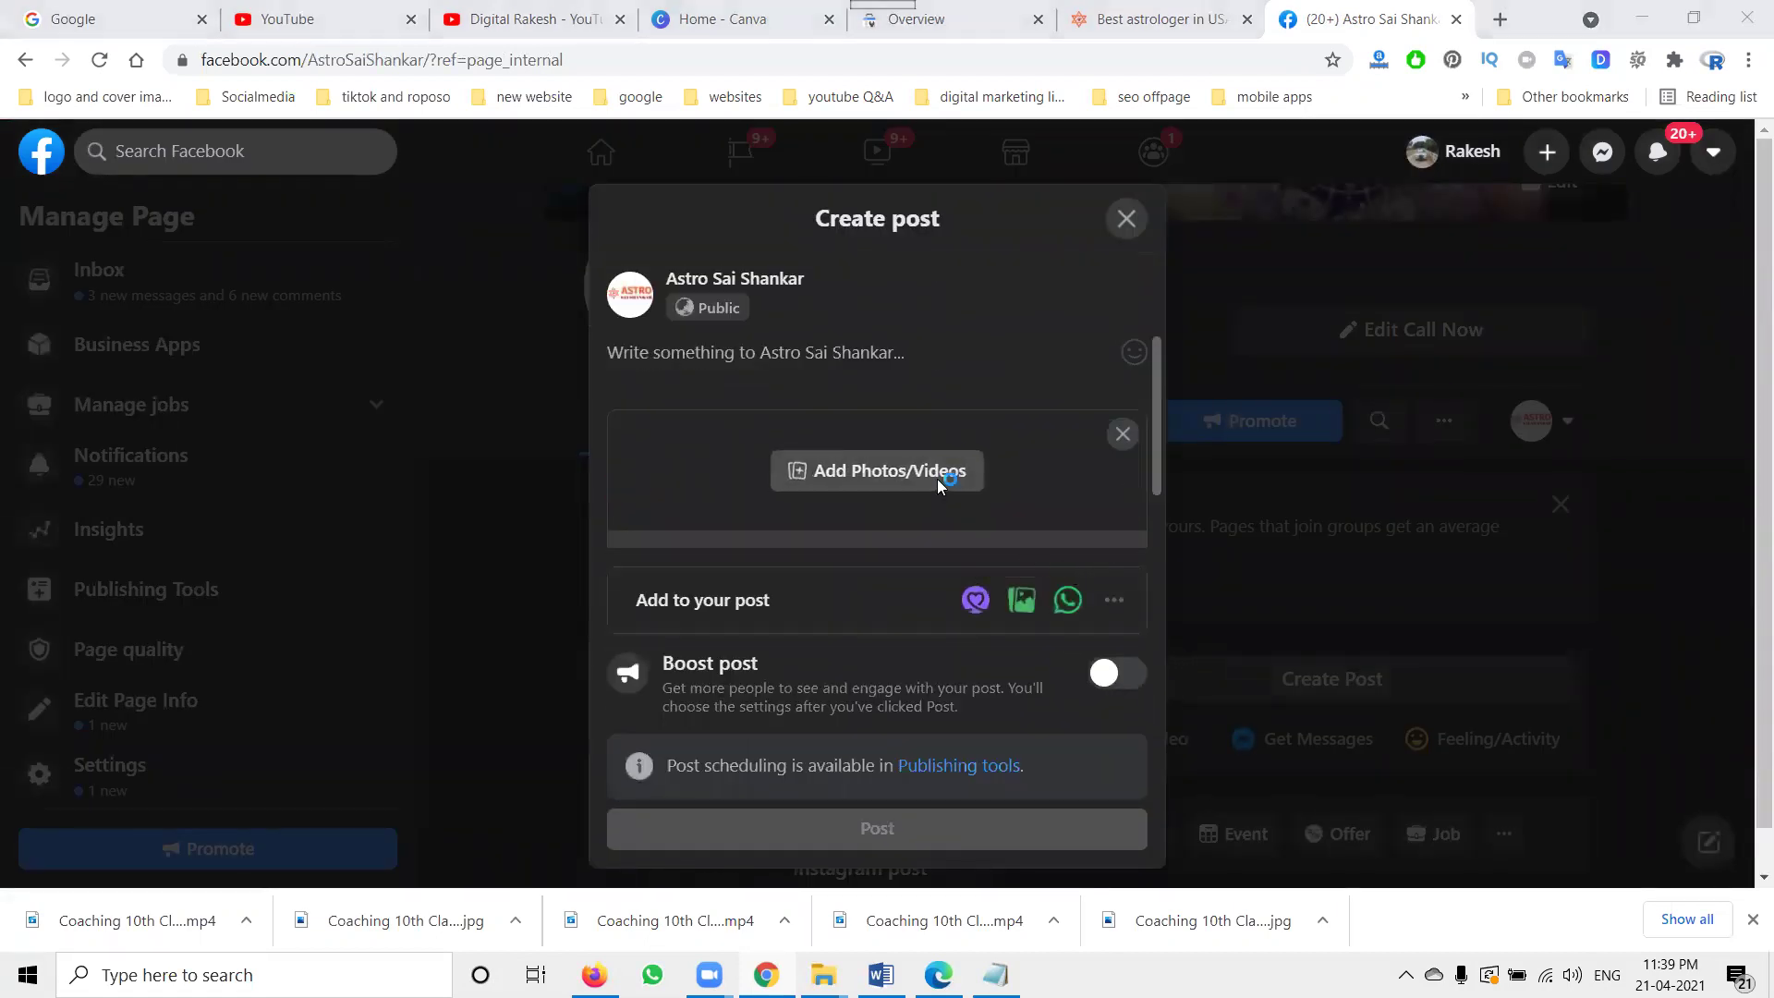
{"action": "left_click", "coordinate": [937, 482]}
{"action": "left_click", "coordinate": [819, 270]}
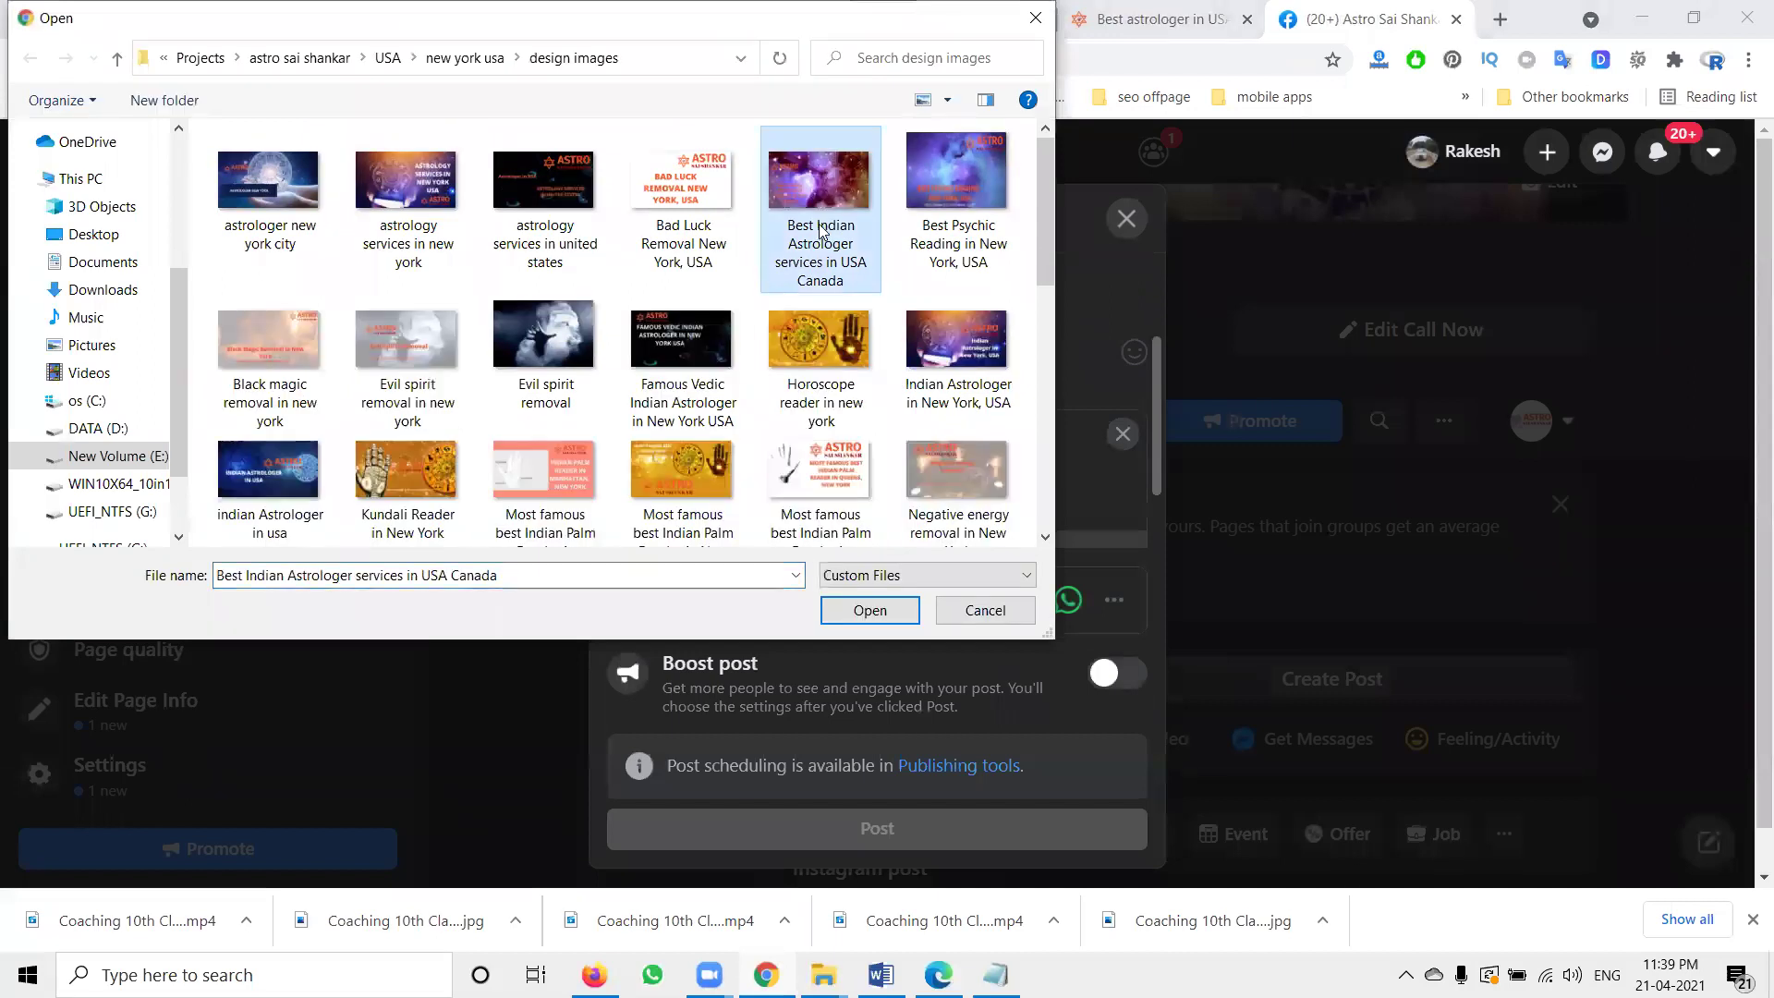
{"action": "left_click", "coordinate": [940, 228]}
{"action": "double_click", "coordinate": [940, 229]}
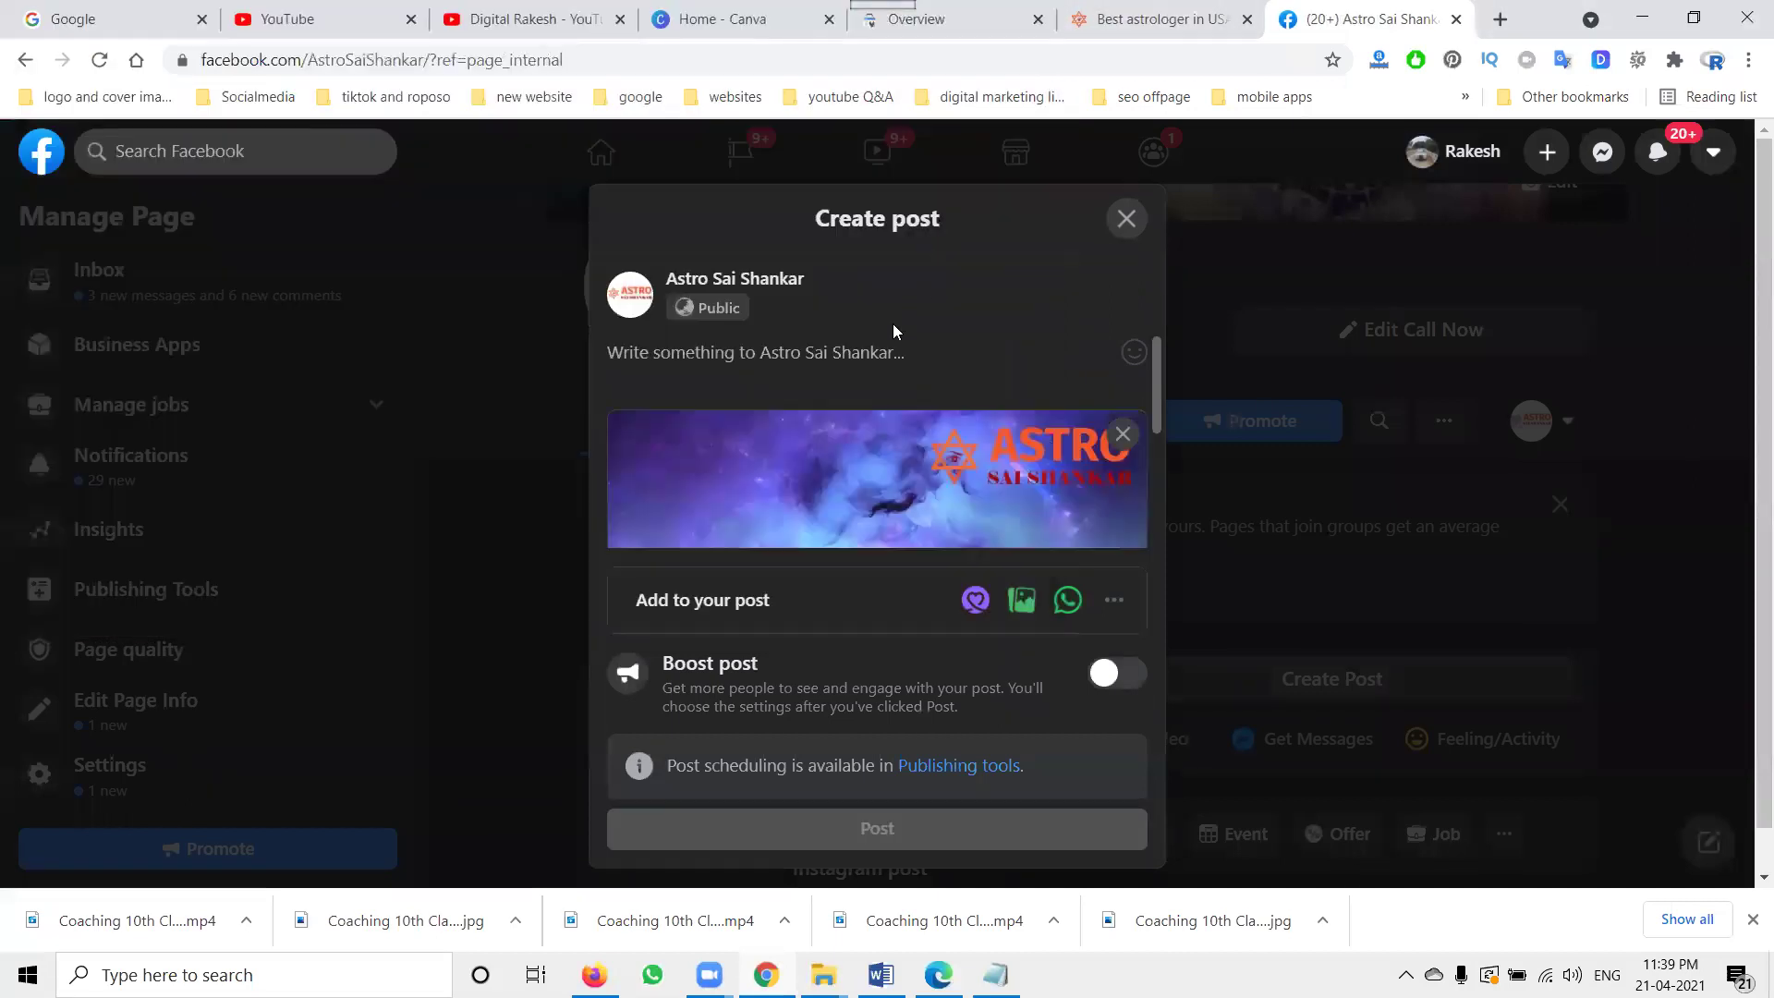
Paste the copied USA, New York description with its hashtags and WhatsApp link into the psychic reading post and publish it.
{"action": "left_click", "coordinate": [851, 345]}
{"action": "key", "text": "ctrl+v"}
{"action": "scroll", "coordinate": [898, 456], "scroll_direction": "down", "scroll_amount": 5}
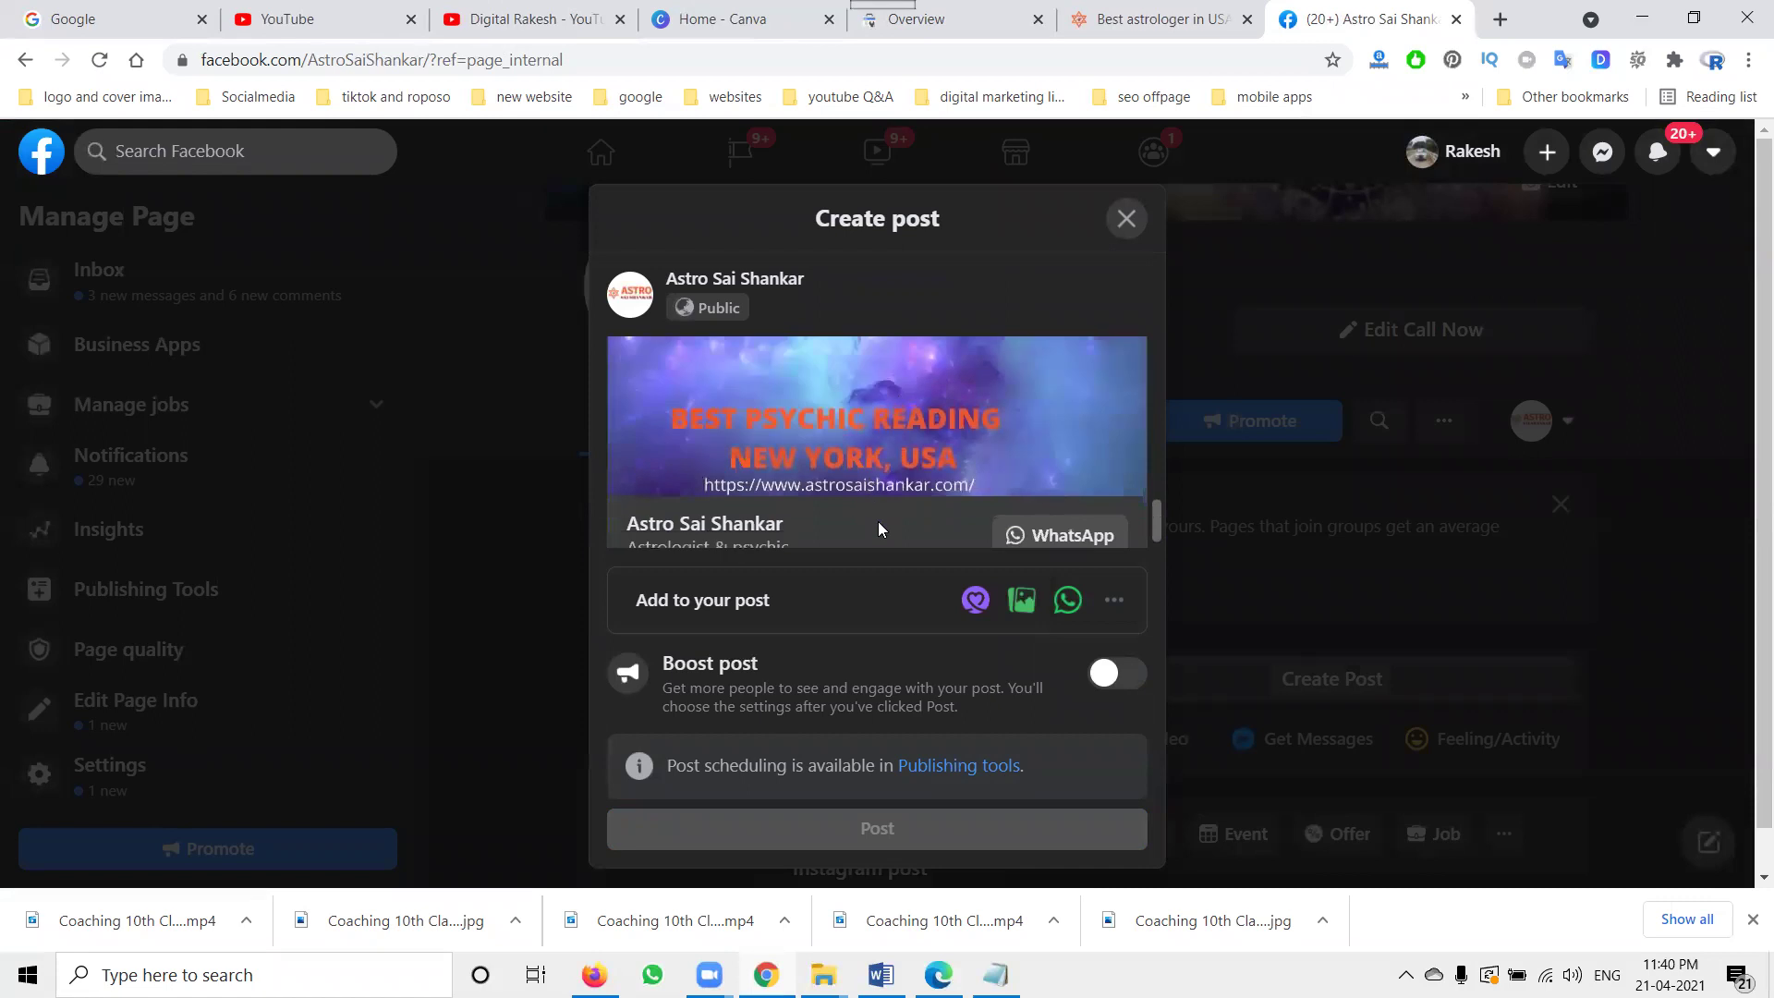
{"action": "scroll", "coordinate": [896, 498], "scroll_direction": "up", "scroll_amount": 5}
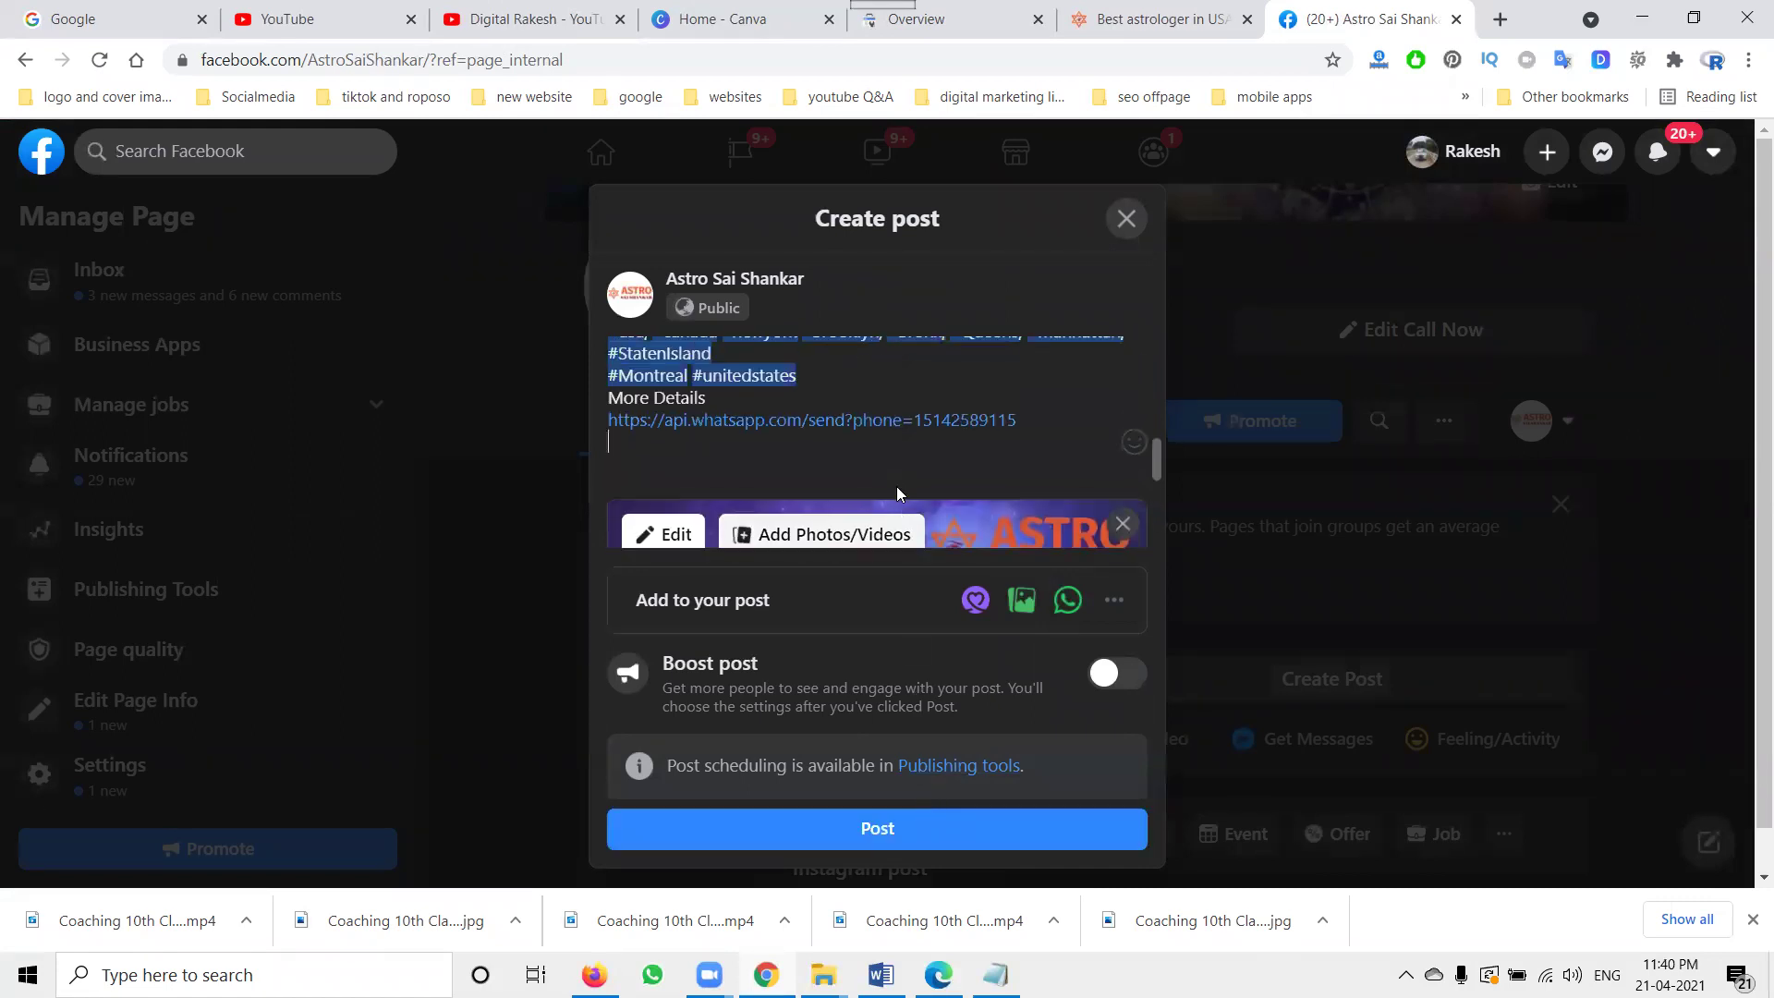
{"action": "left_click", "coordinate": [868, 829]}
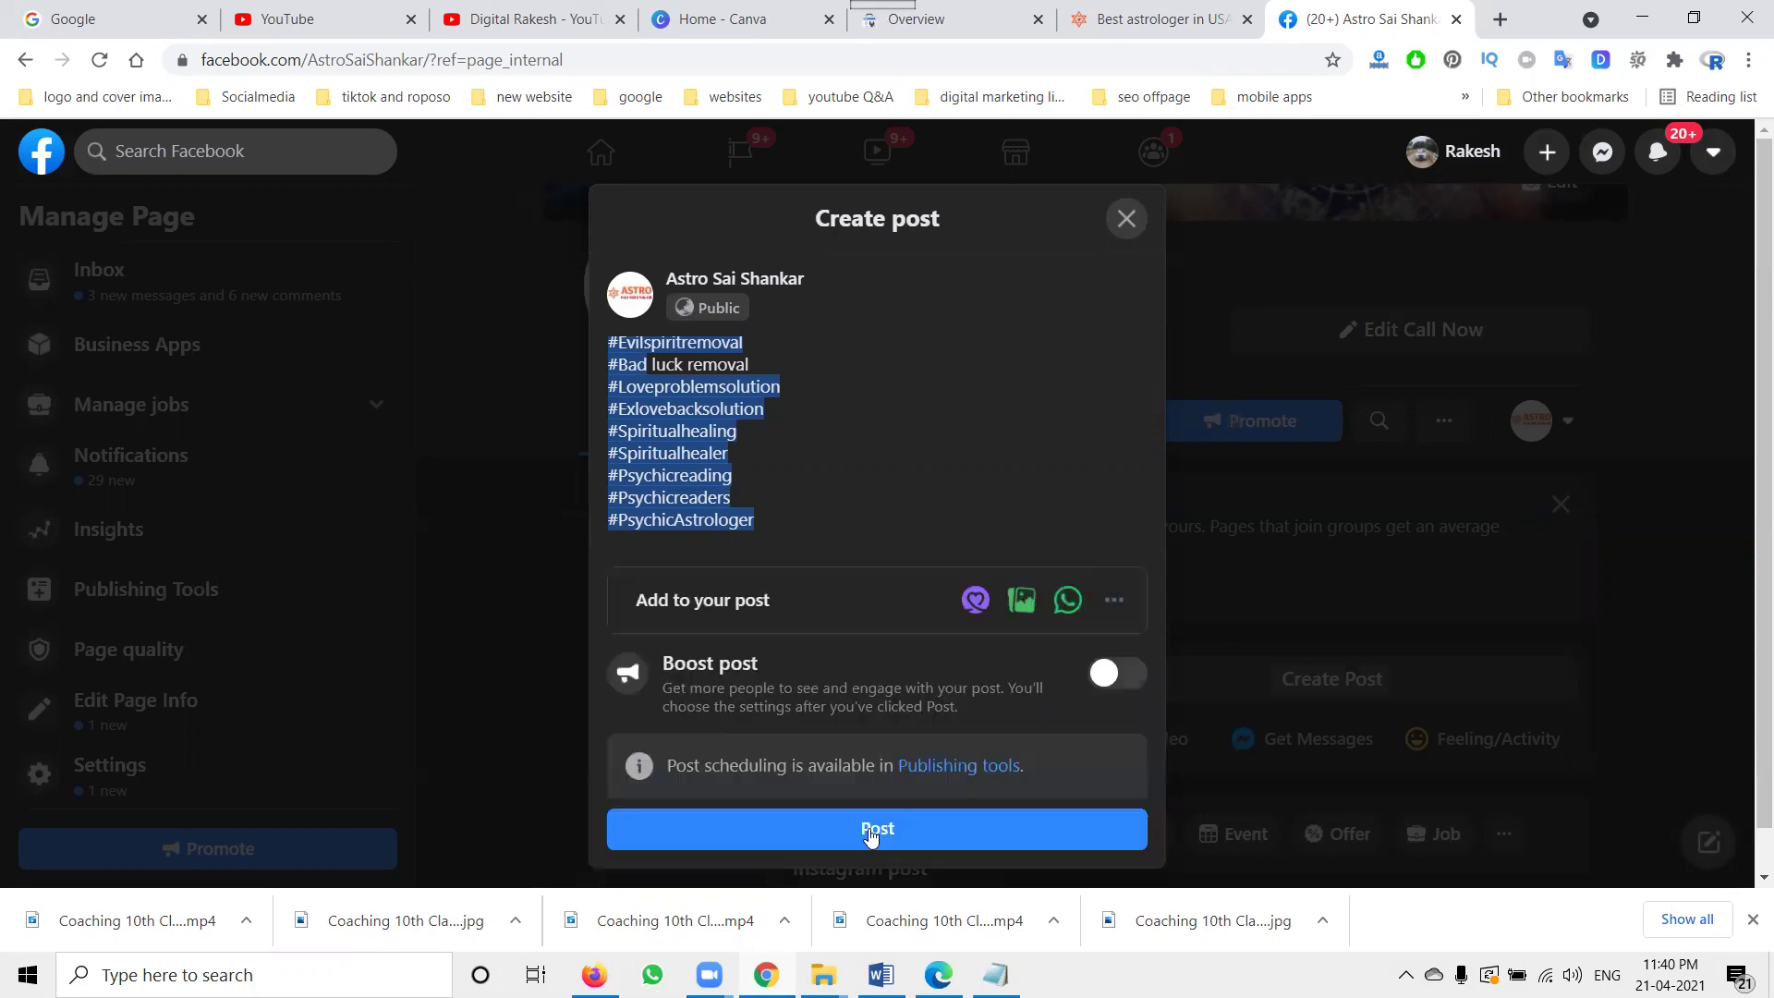
Share the published Best Psychic Reading post to Astro Sai Shankar Group and Vedic Astrology Forum.
{"action": "left_click", "coordinate": [953, 506]}
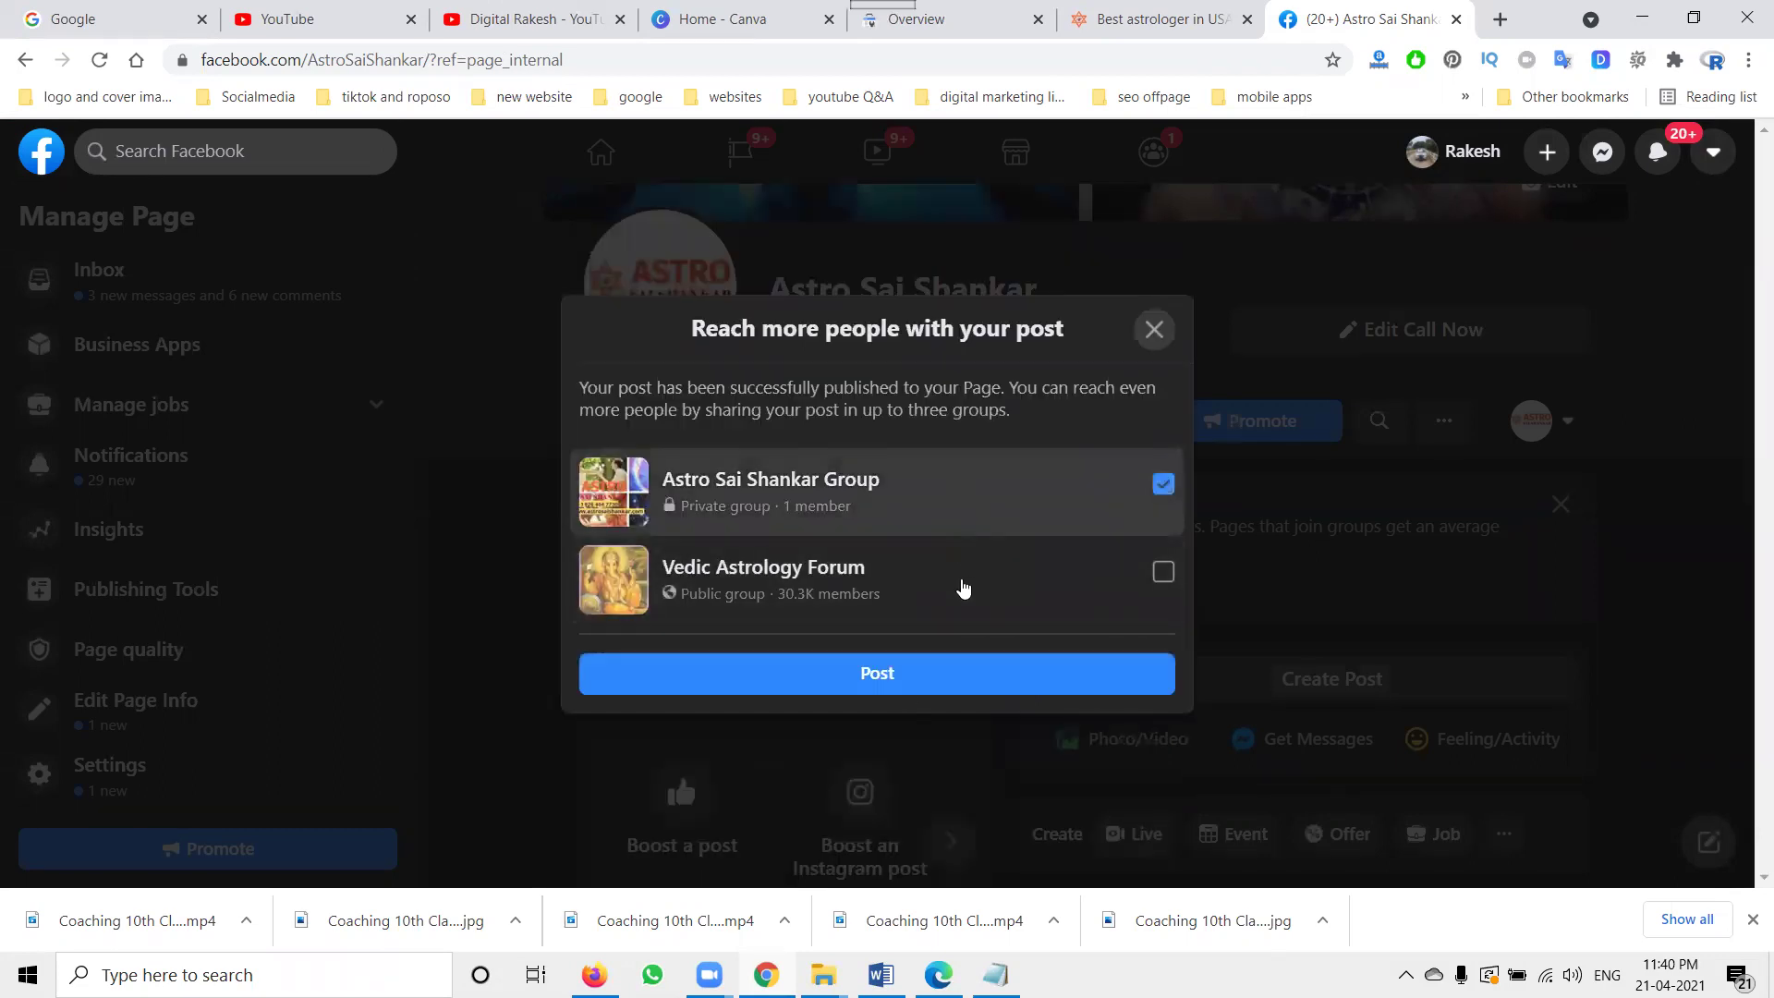
{"action": "left_click", "coordinate": [959, 617]}
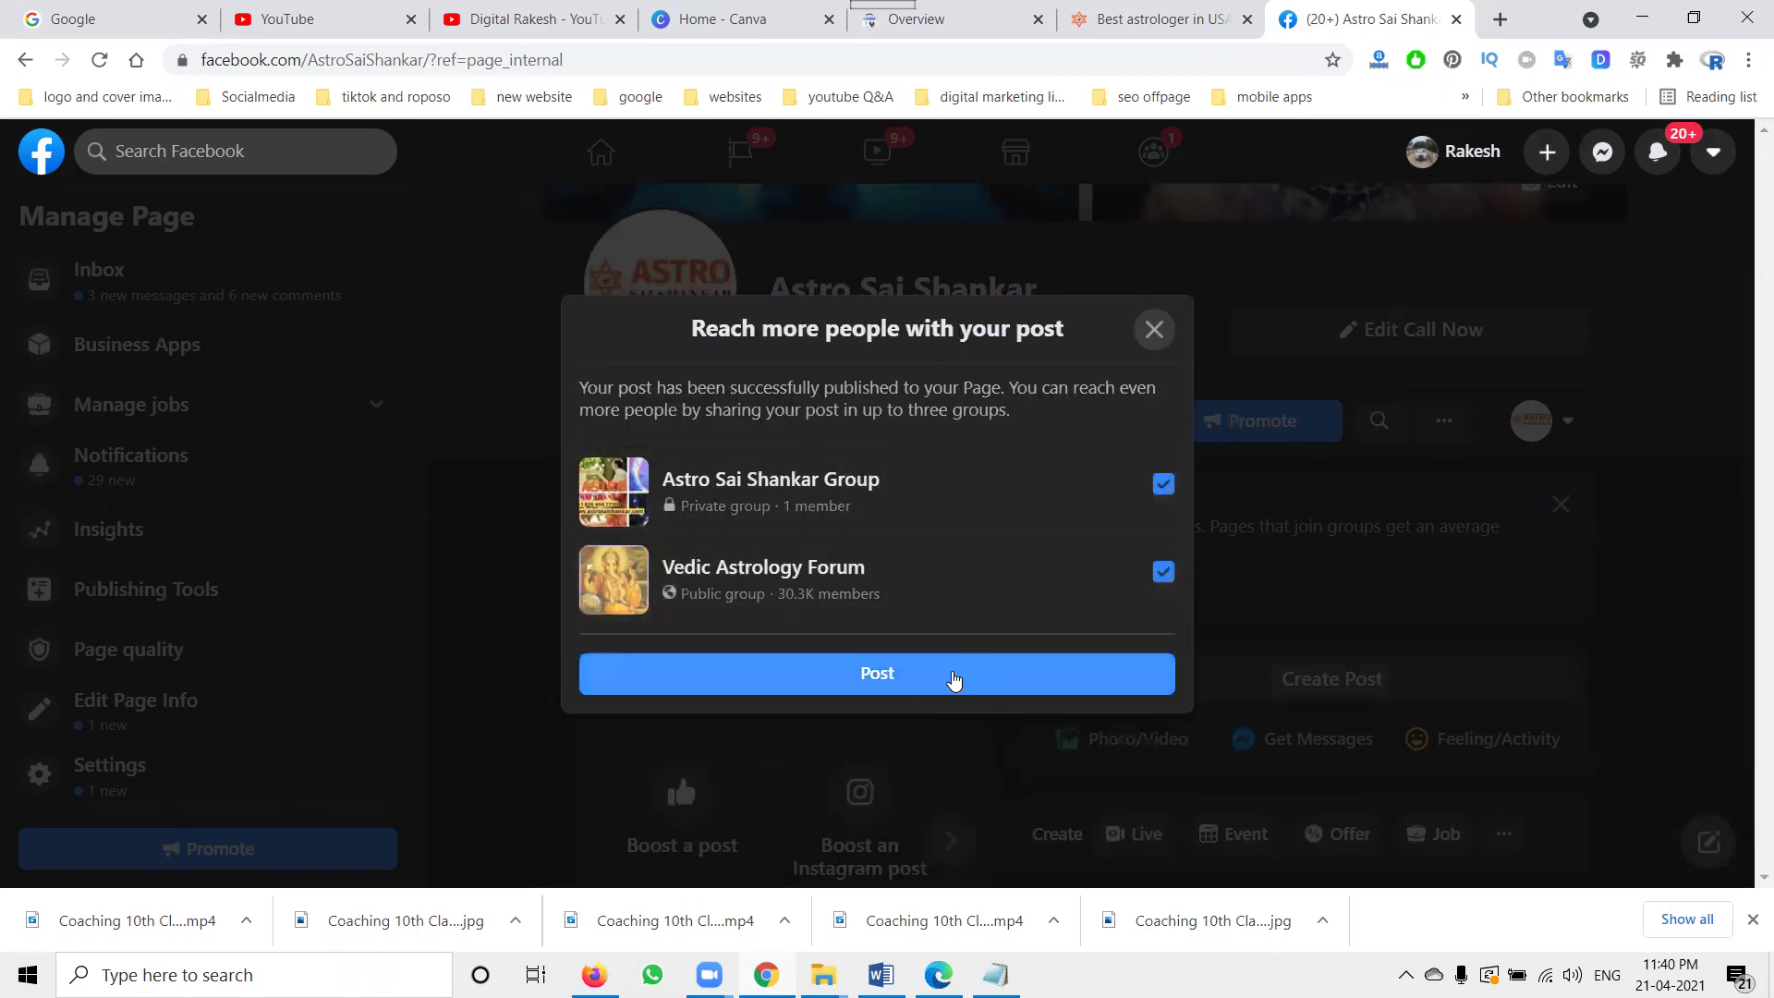
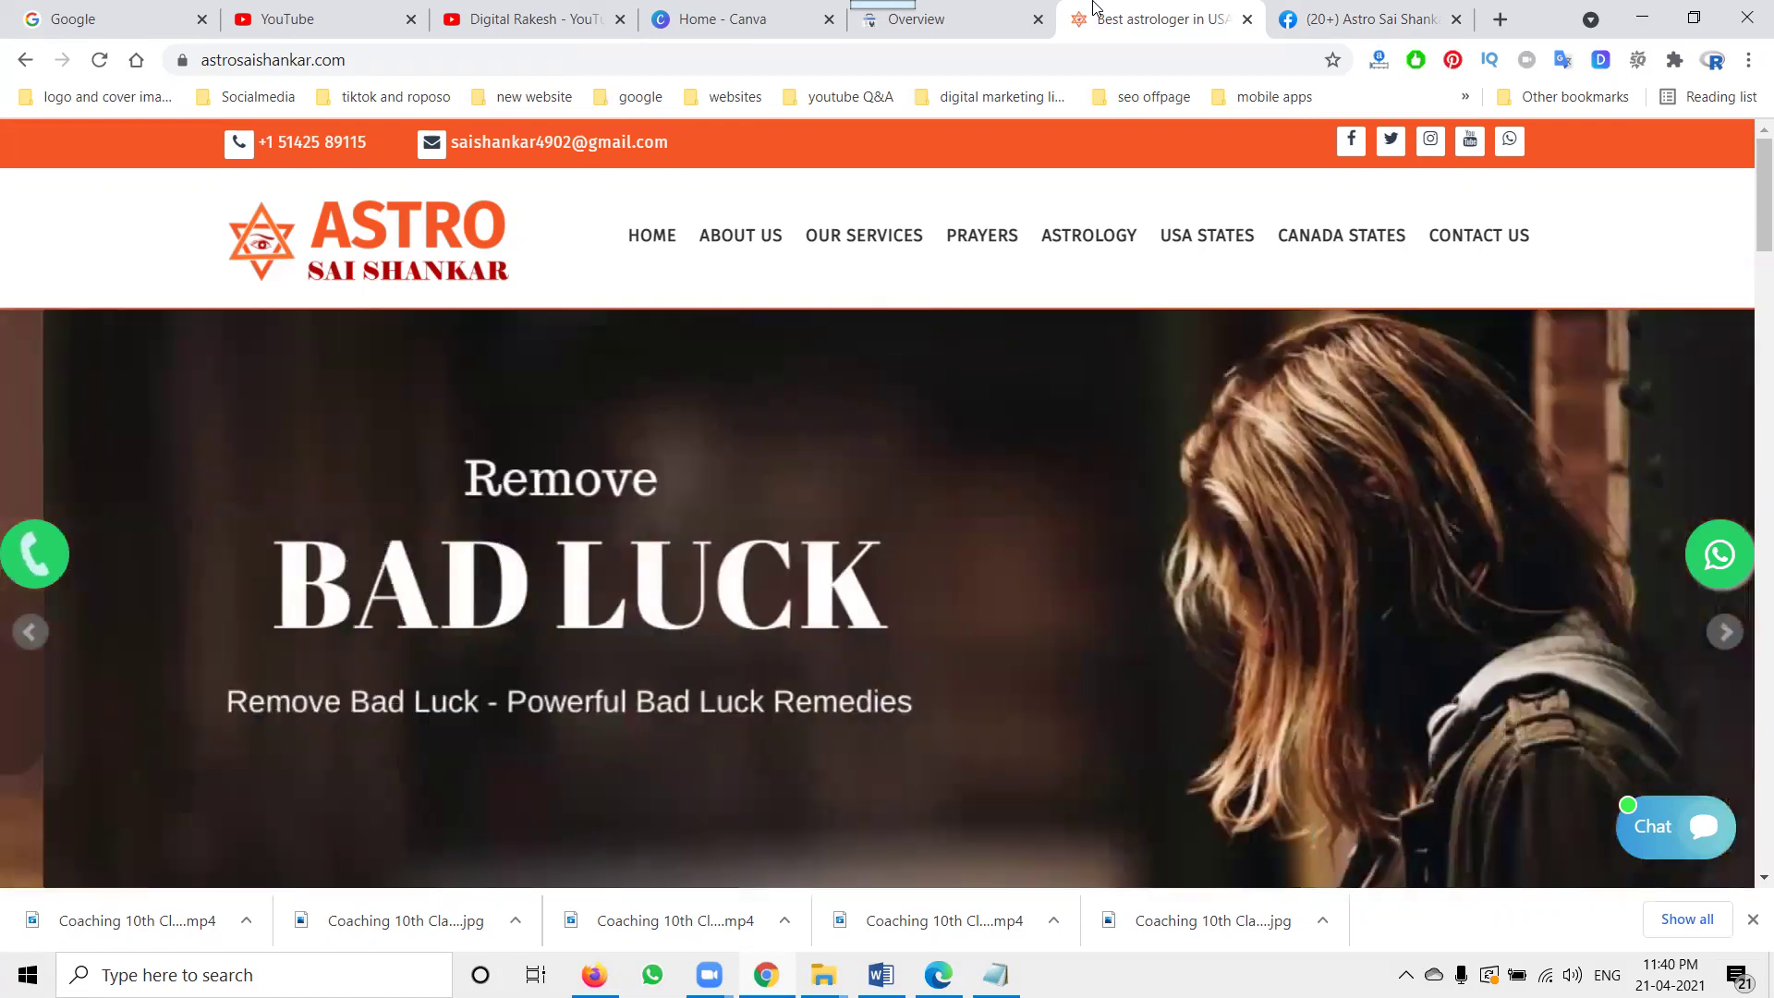
Switch back to the Facebook page, examine its WhatsApp settings for the connected number and button options, and return to the page.
{"action": "left_click", "coordinate": [1337, 9]}
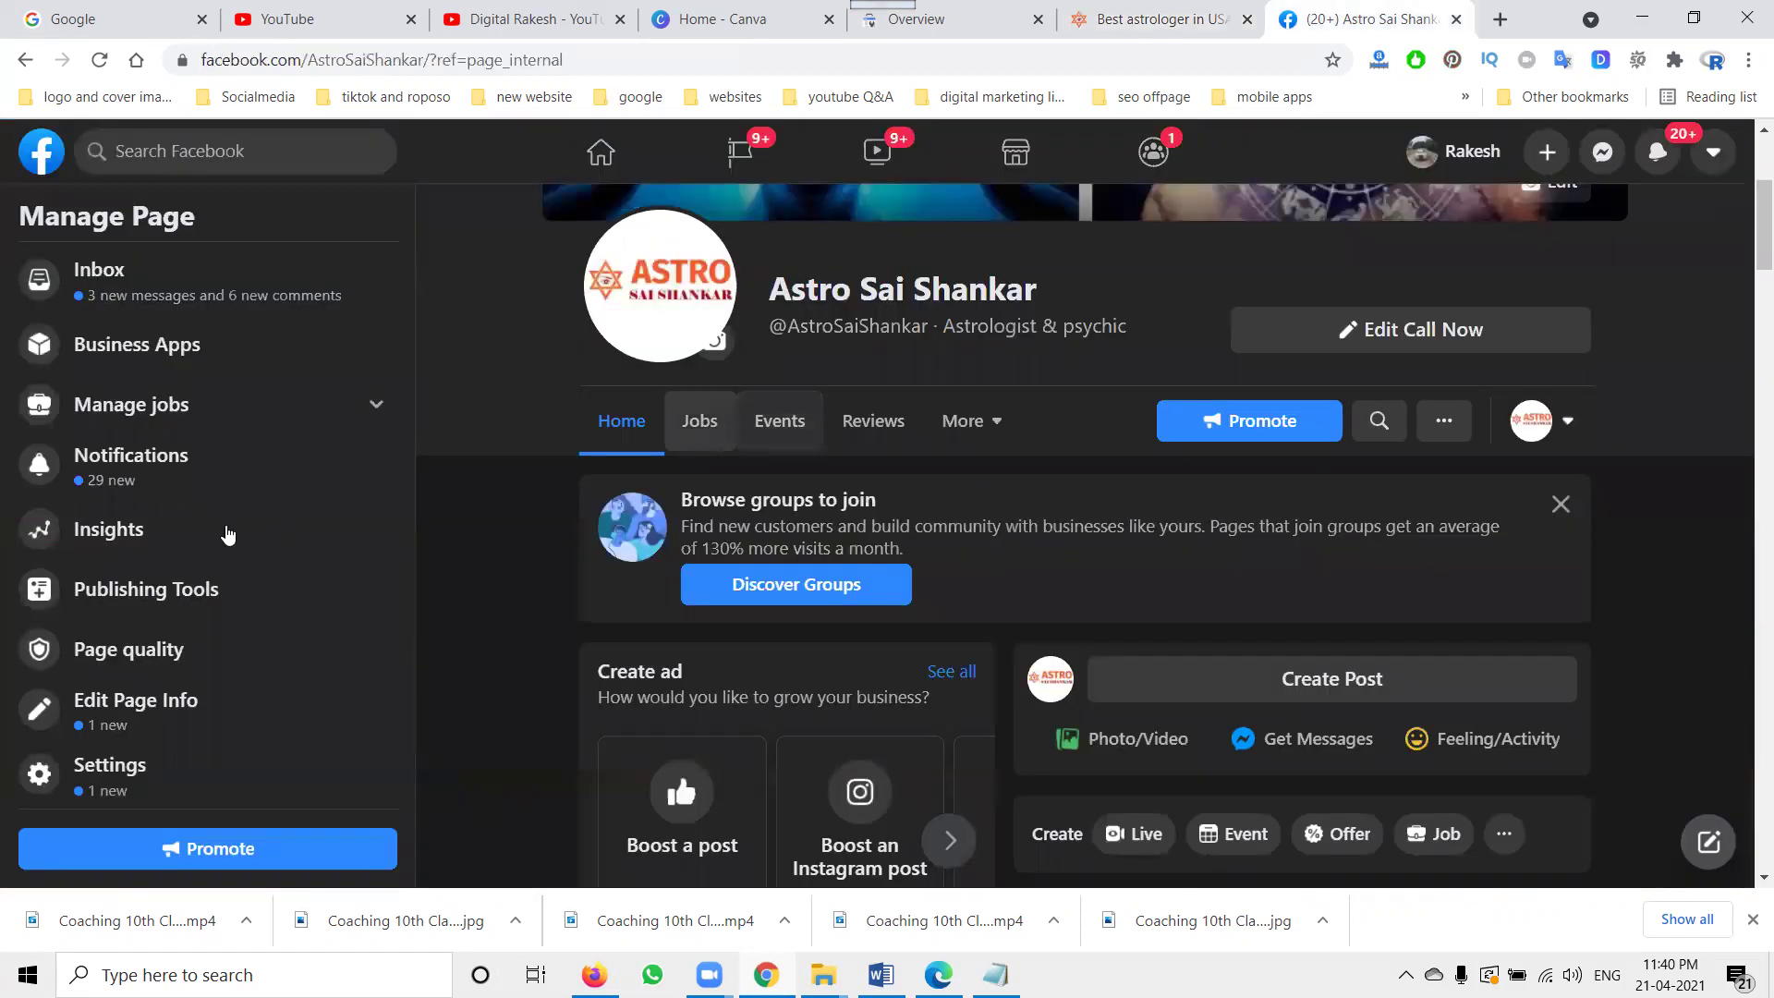
{"action": "left_click", "coordinate": [188, 792]}
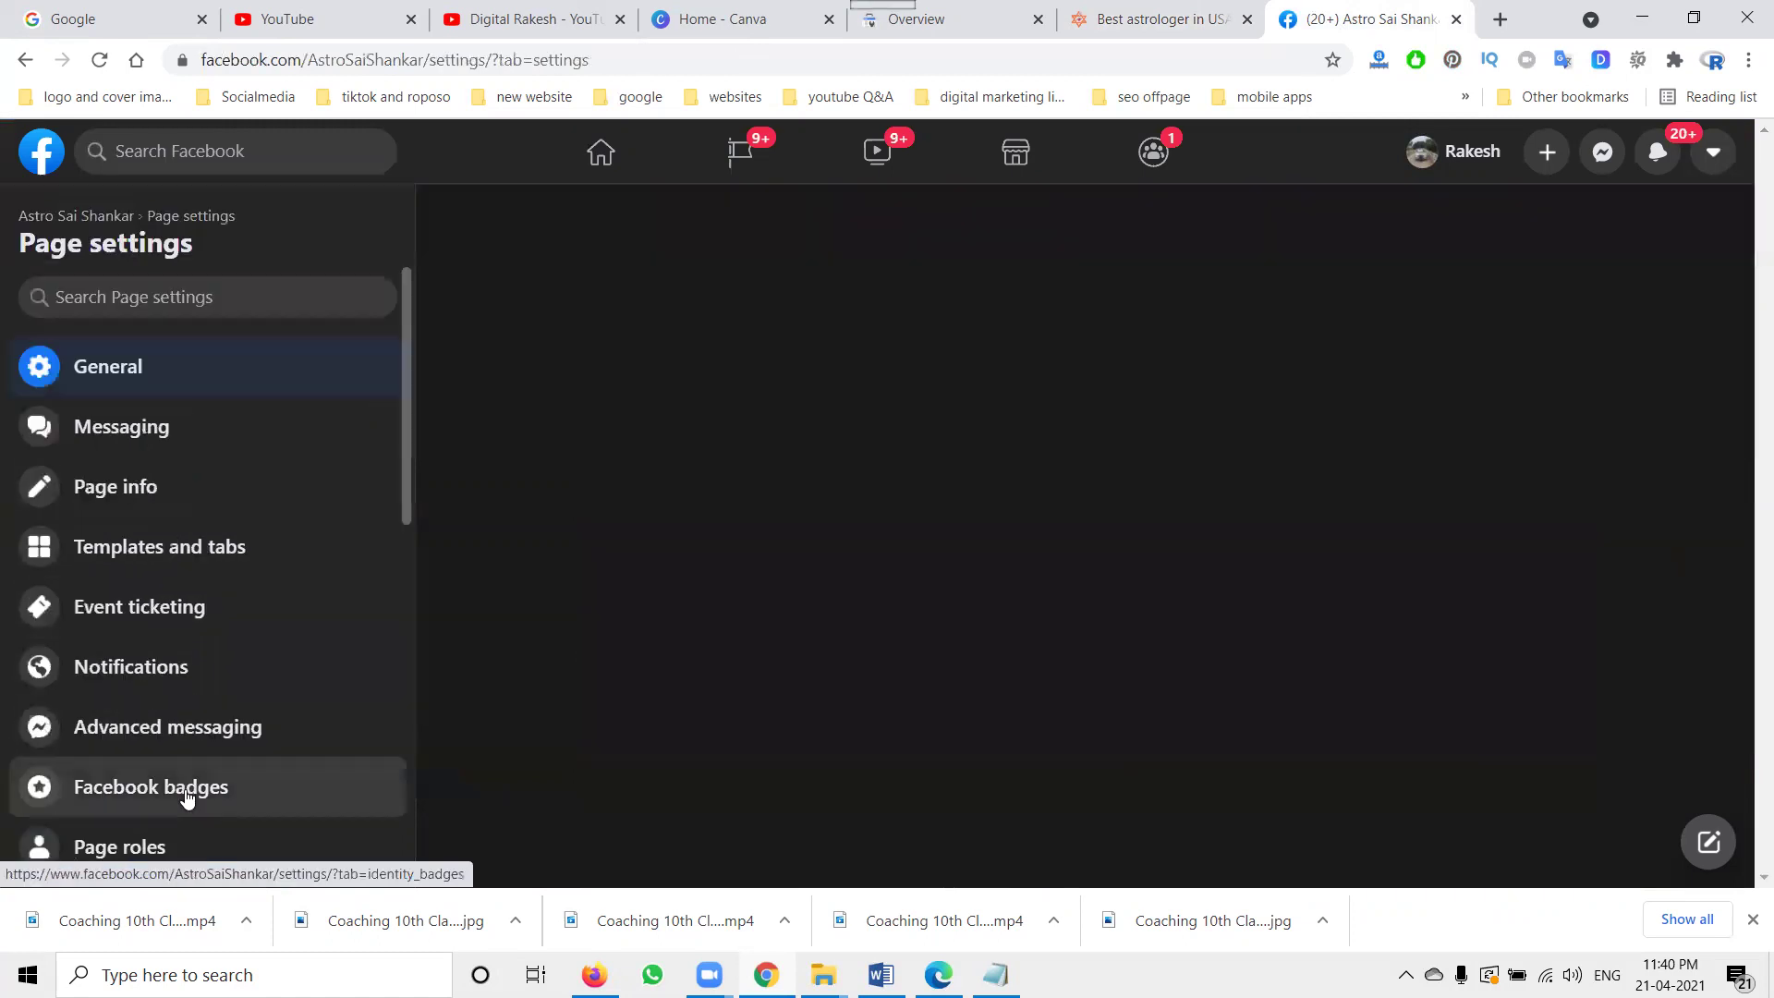
{"action": "scroll", "coordinate": [273, 593], "scroll_direction": "down", "scroll_amount": 6}
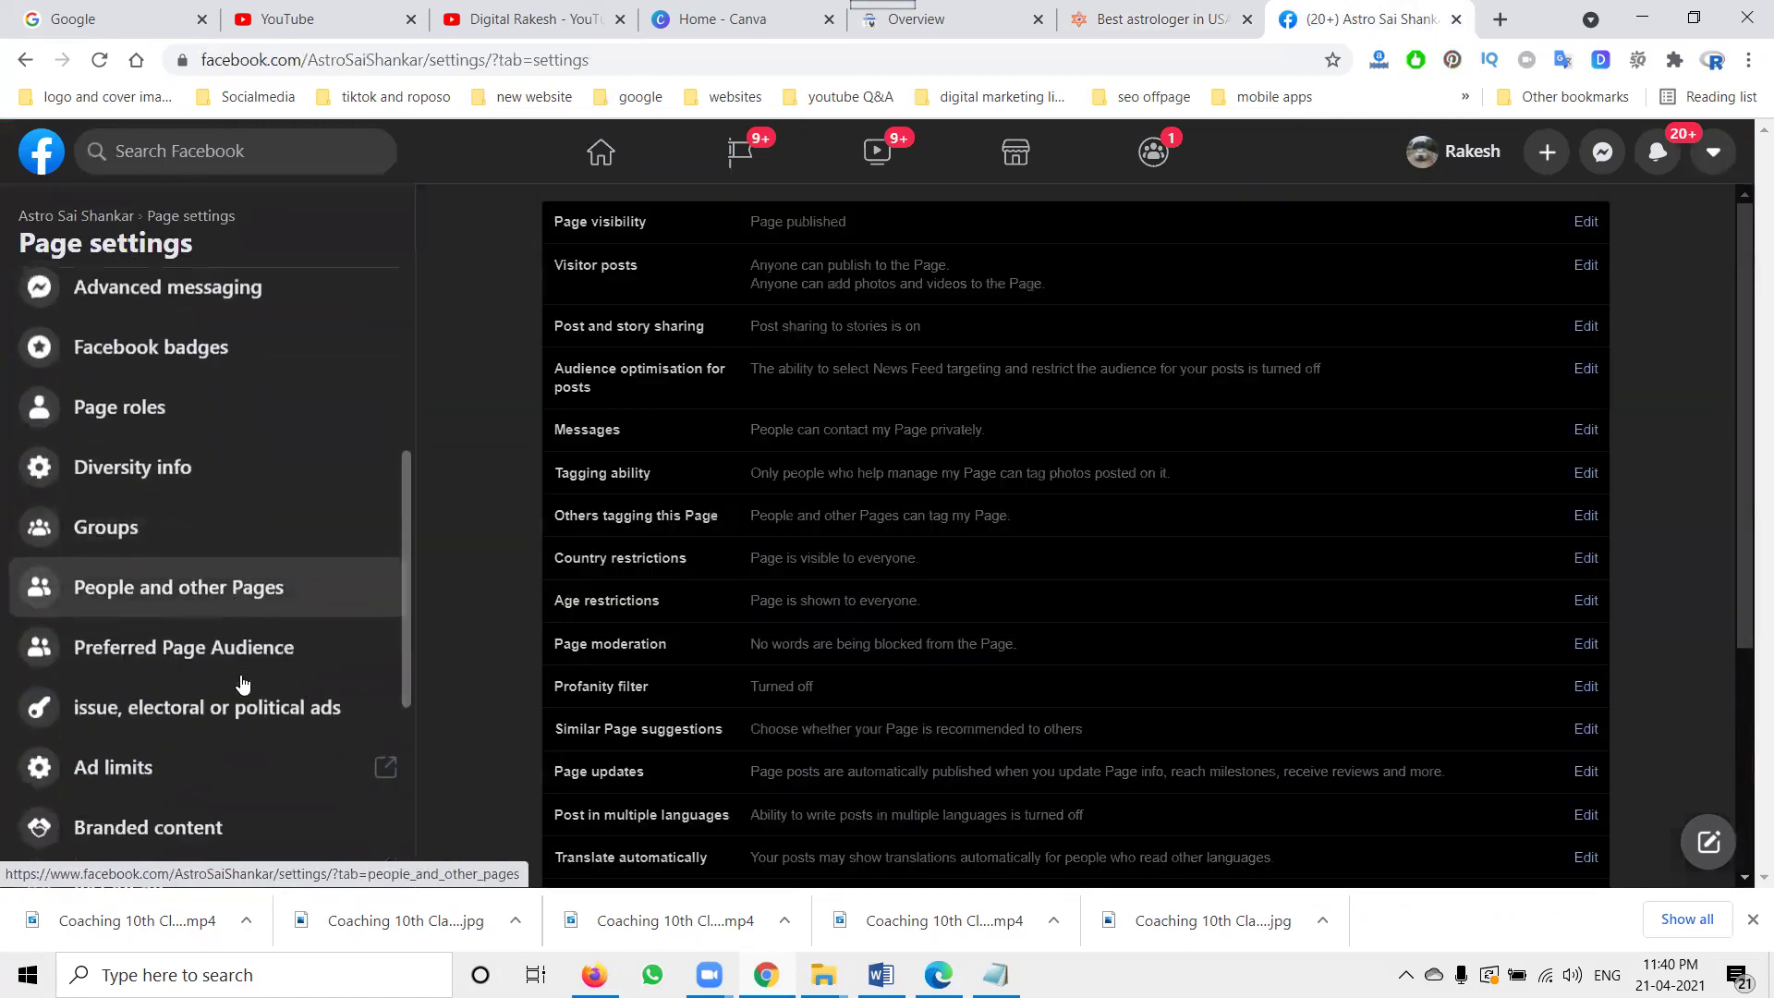
{"action": "scroll", "coordinate": [240, 682], "scroll_direction": "down", "scroll_amount": 3}
{"action": "left_click", "coordinate": [233, 599]}
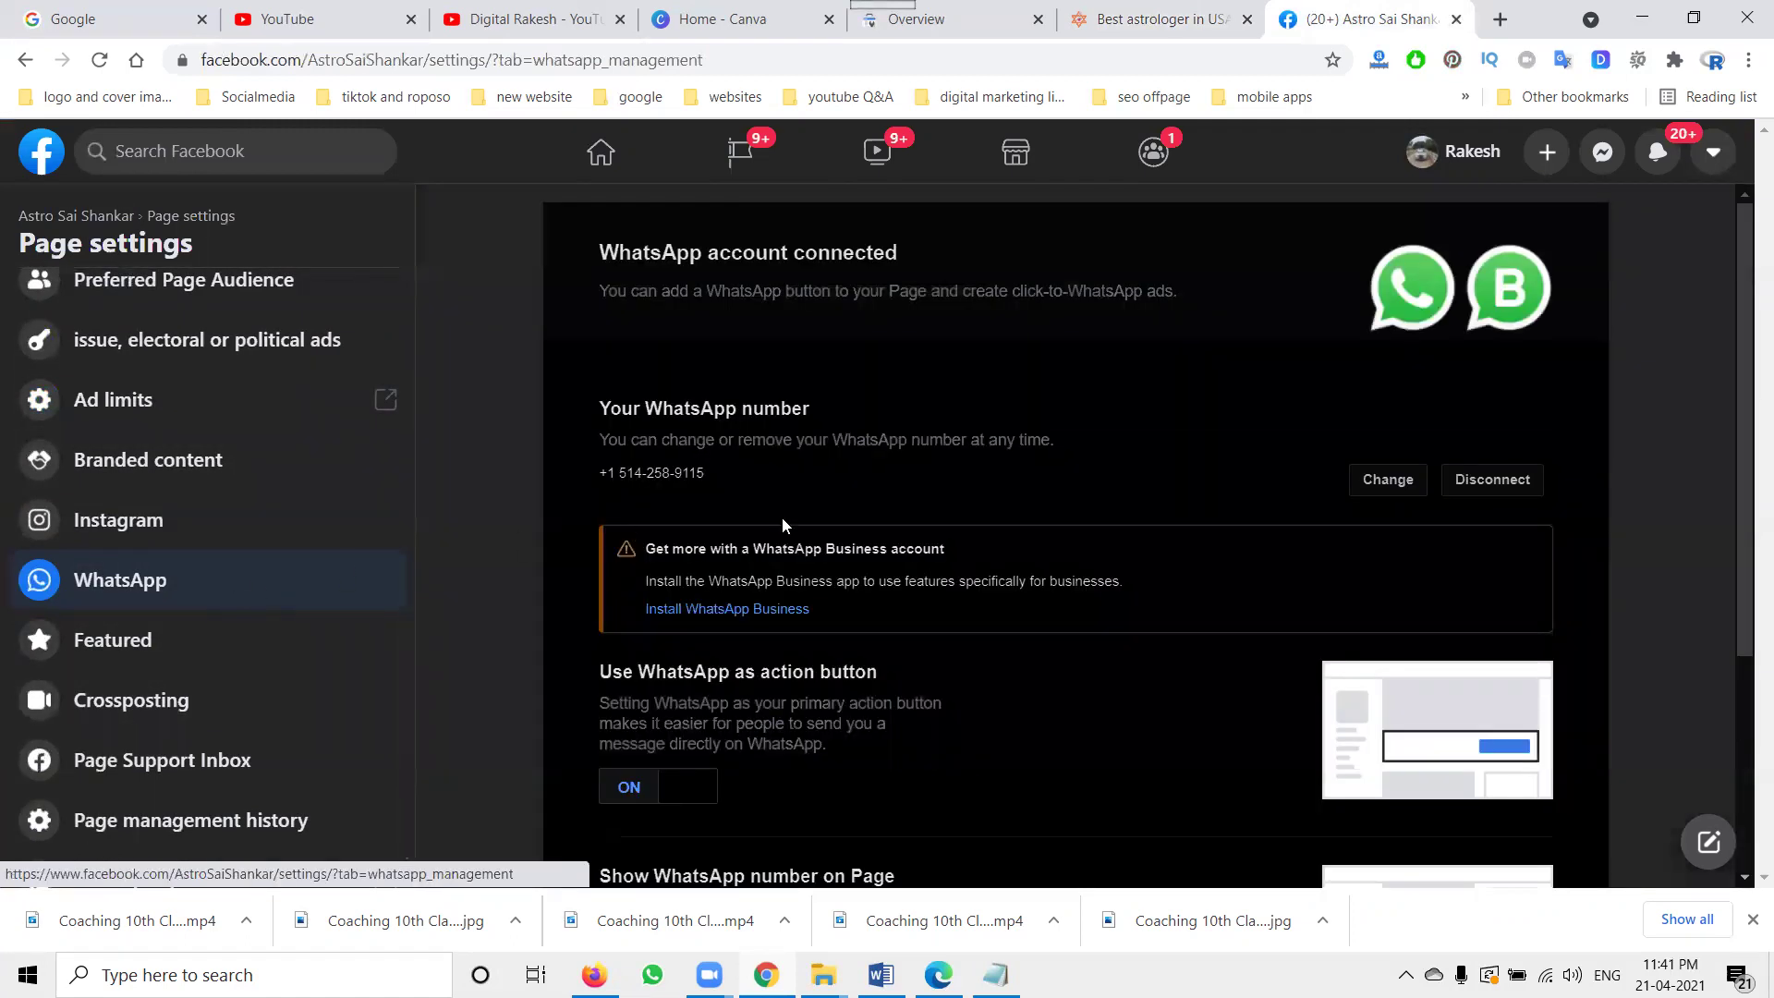
{"action": "scroll", "coordinate": [783, 525], "scroll_direction": "down", "scroll_amount": 4}
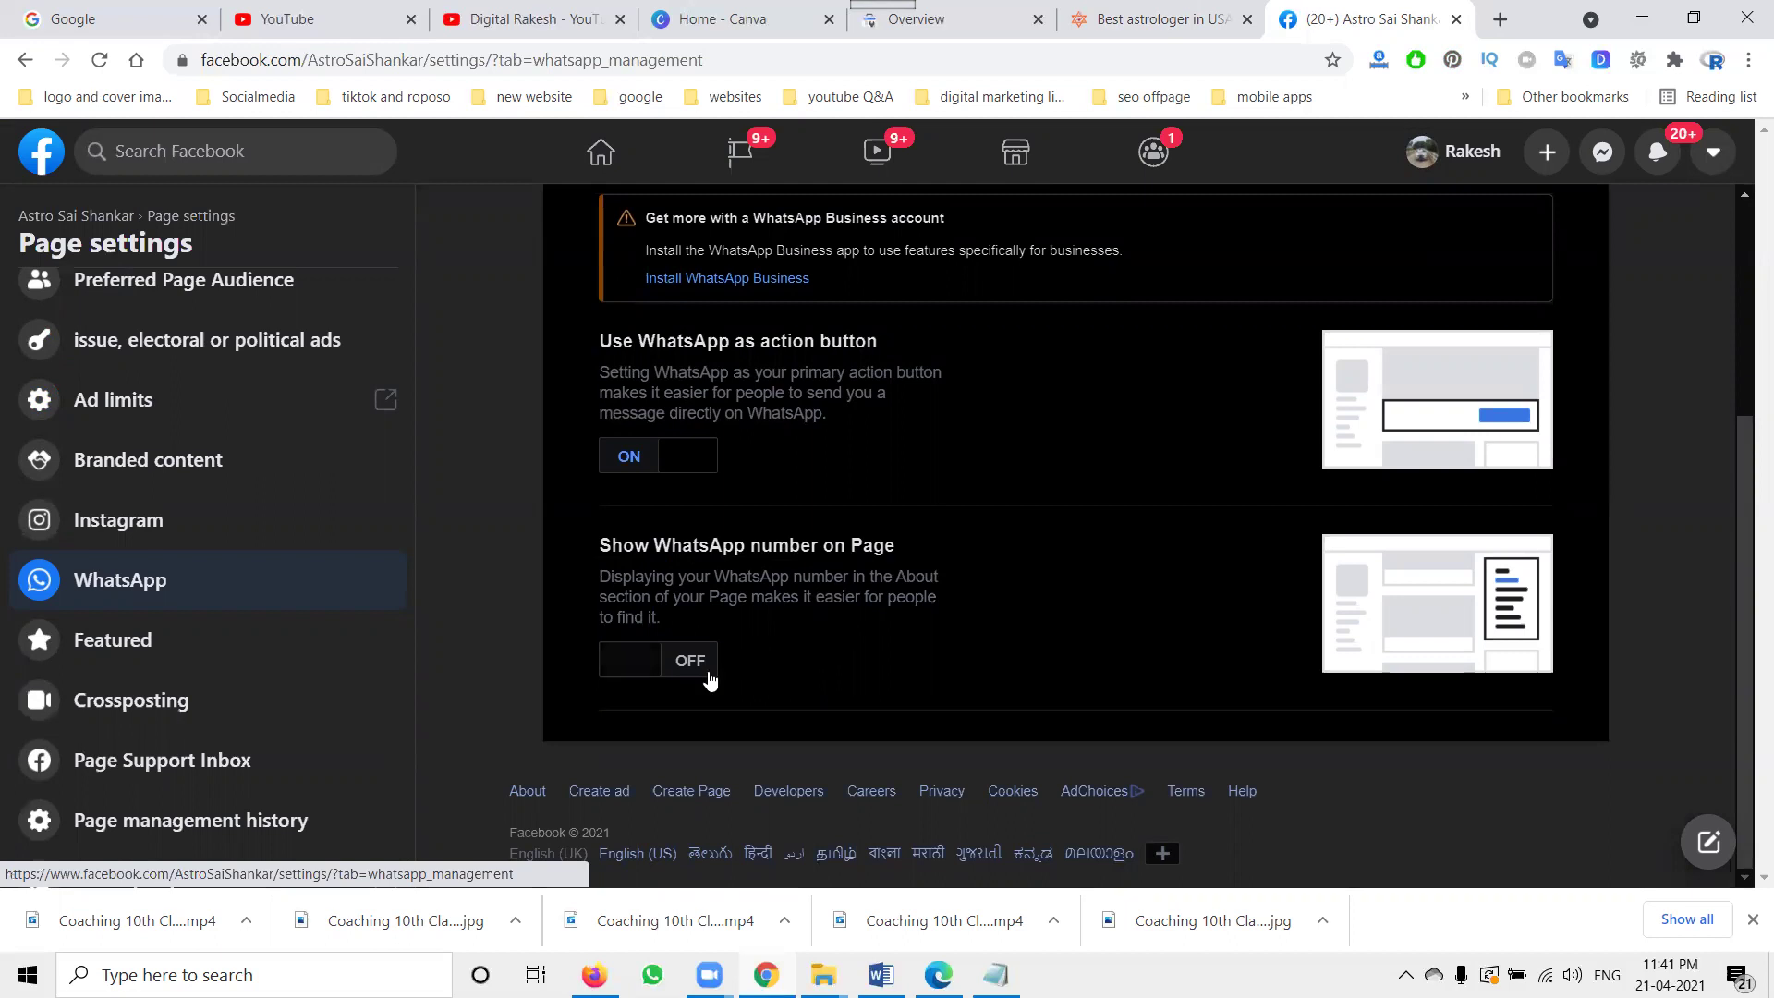
{"action": "scroll", "coordinate": [185, 481], "scroll_direction": "up", "scroll_amount": 6}
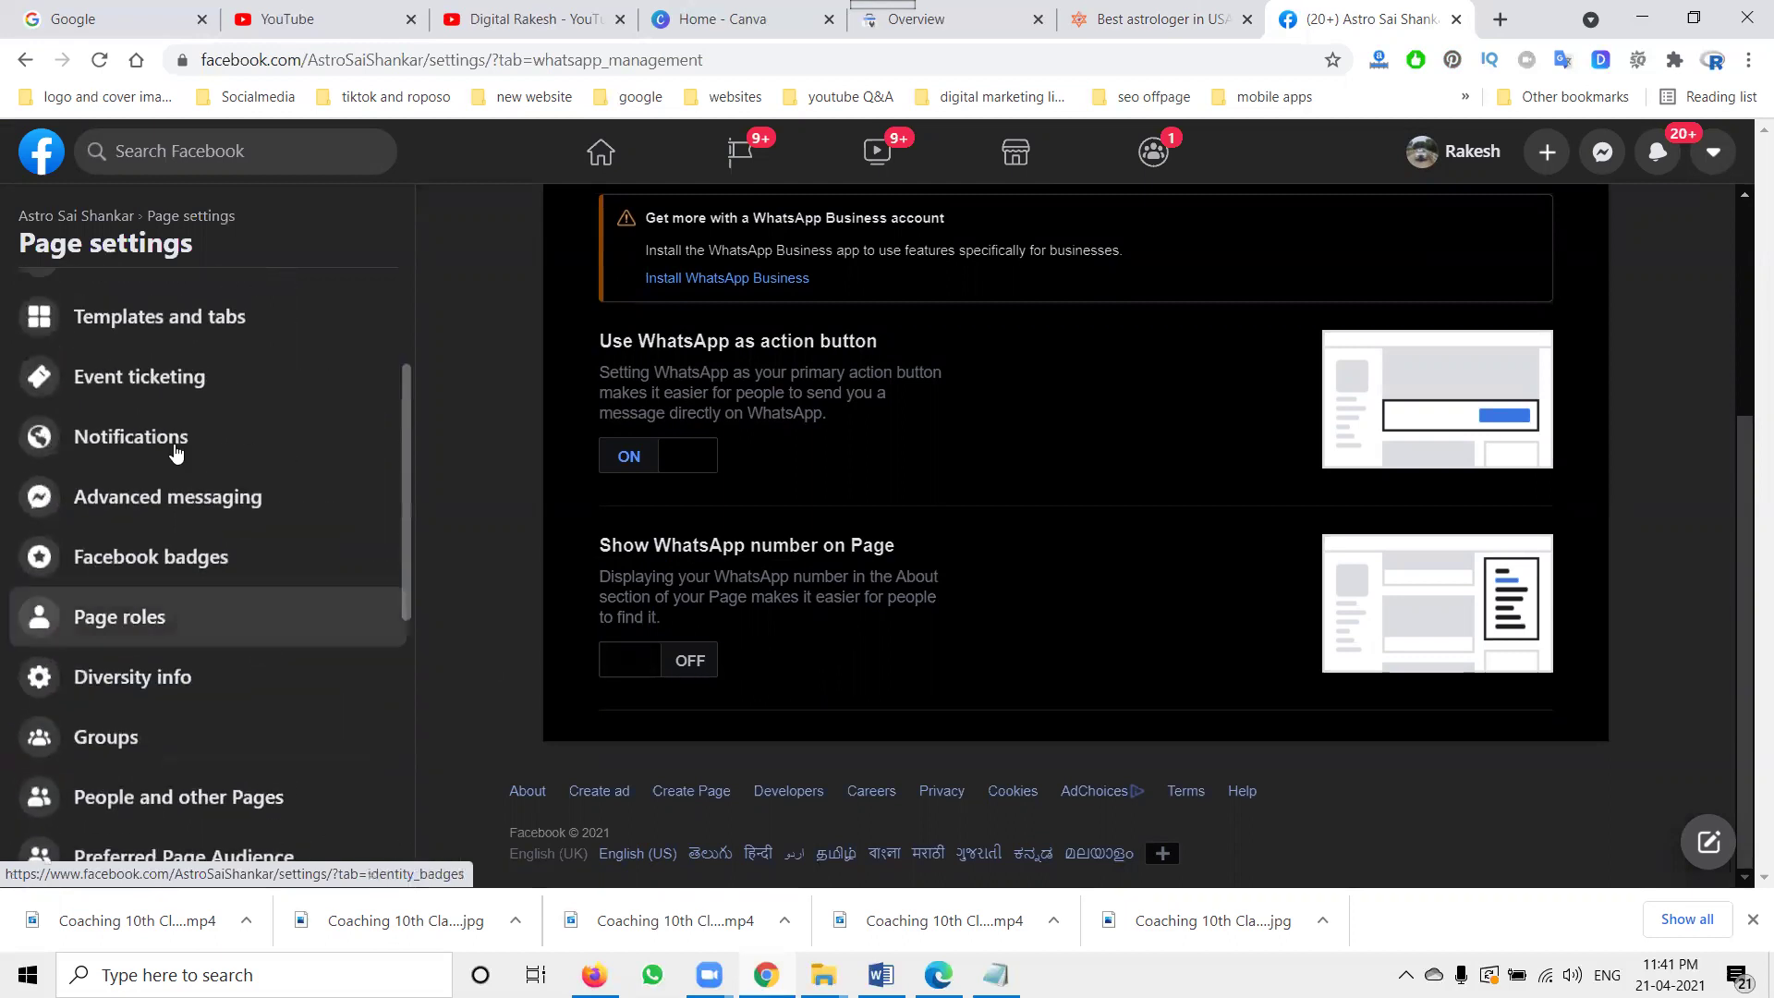
{"action": "left_click", "coordinate": [112, 220]}
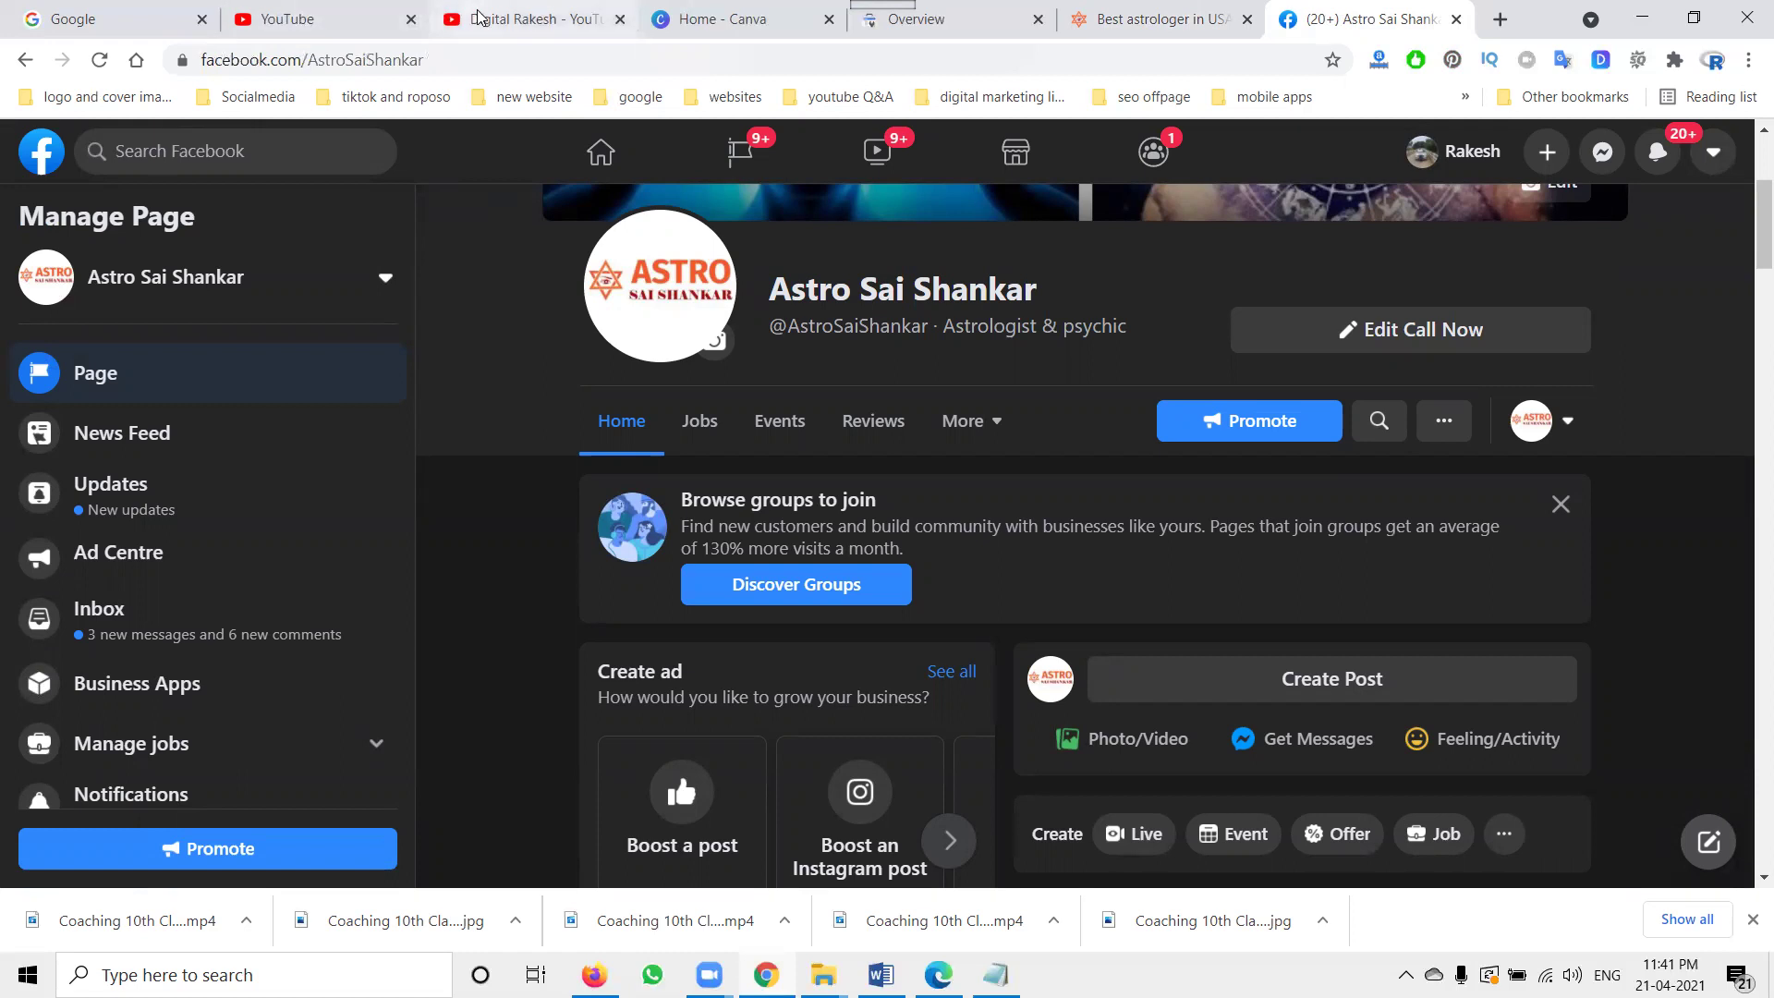
Switch to the YouTube channel's list of uploaded videos.
{"action": "left_click", "coordinate": [503, 19]}
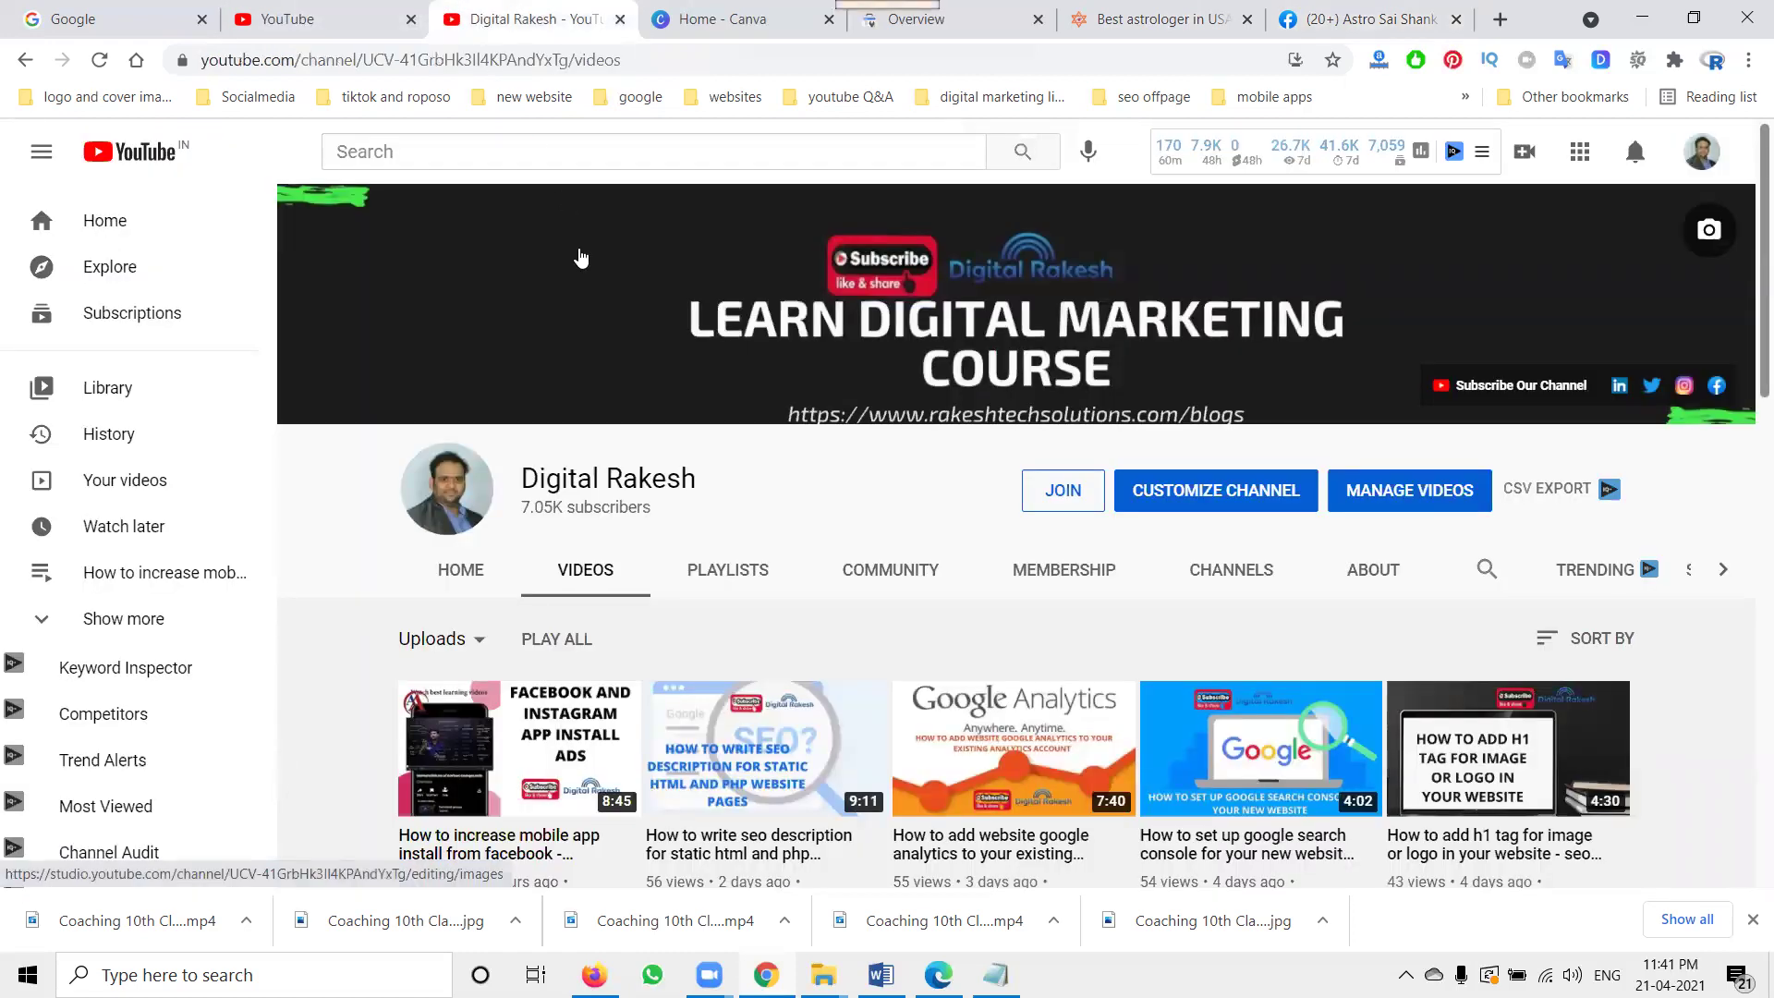